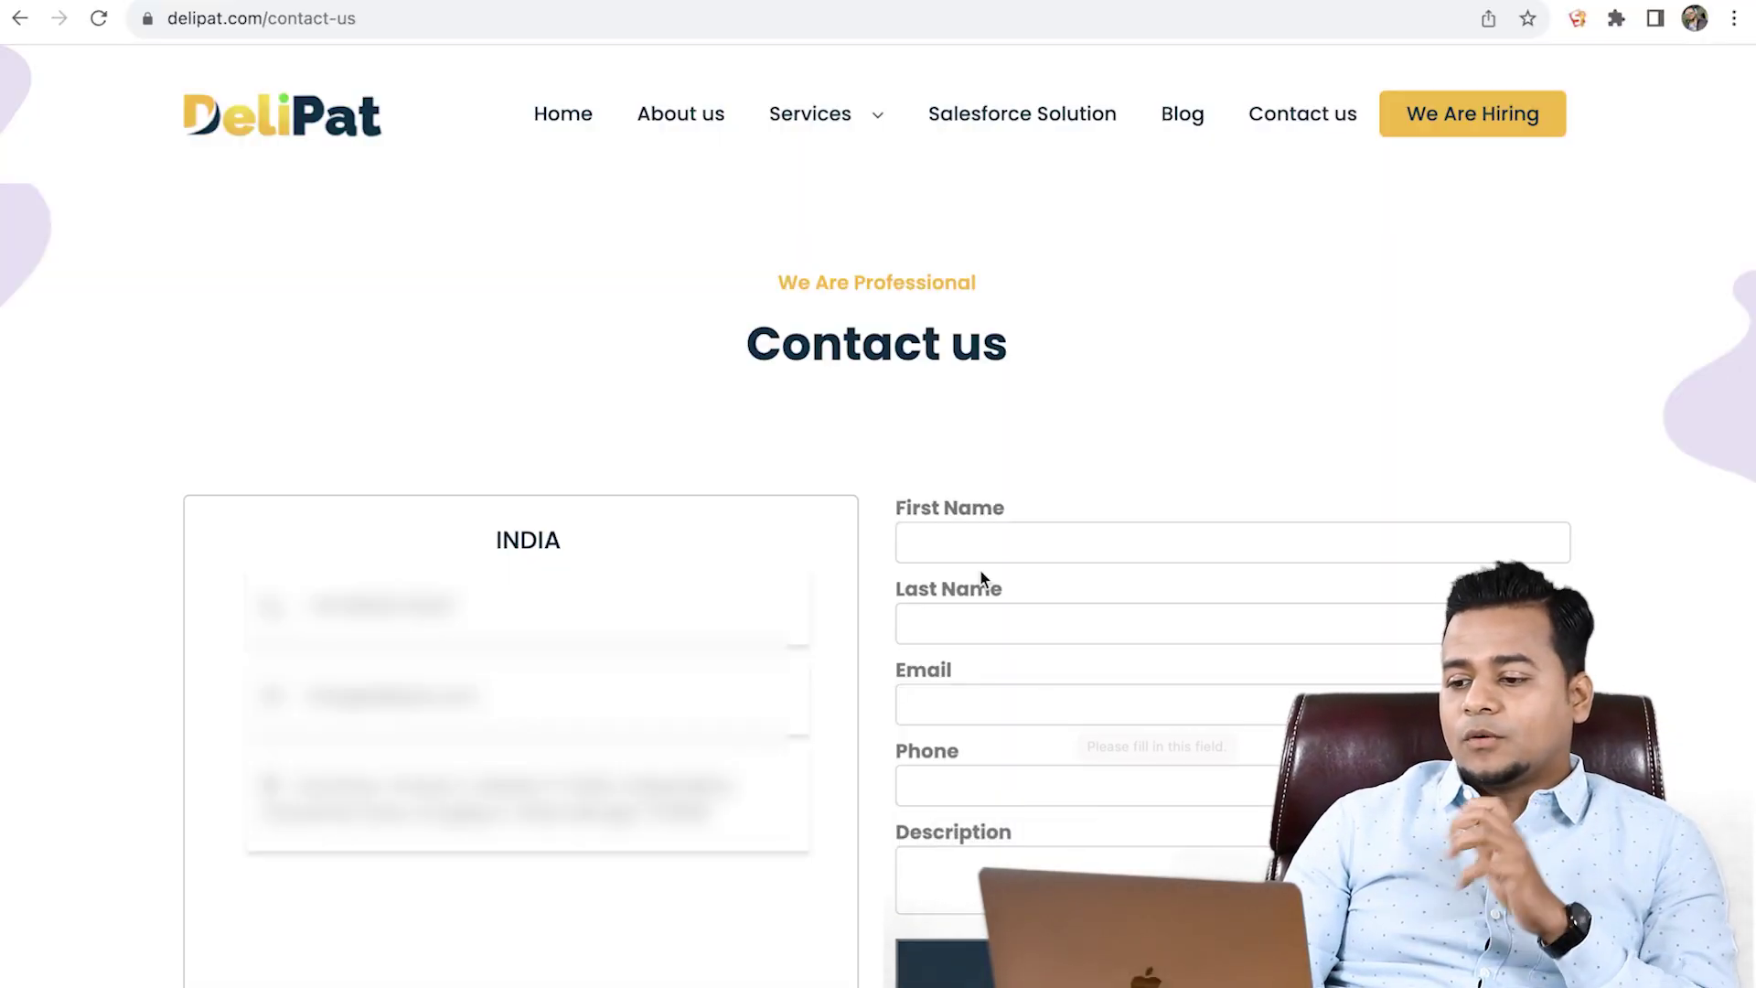
Browse the DeliPat home page and open its Contact us page.
click(282, 128)
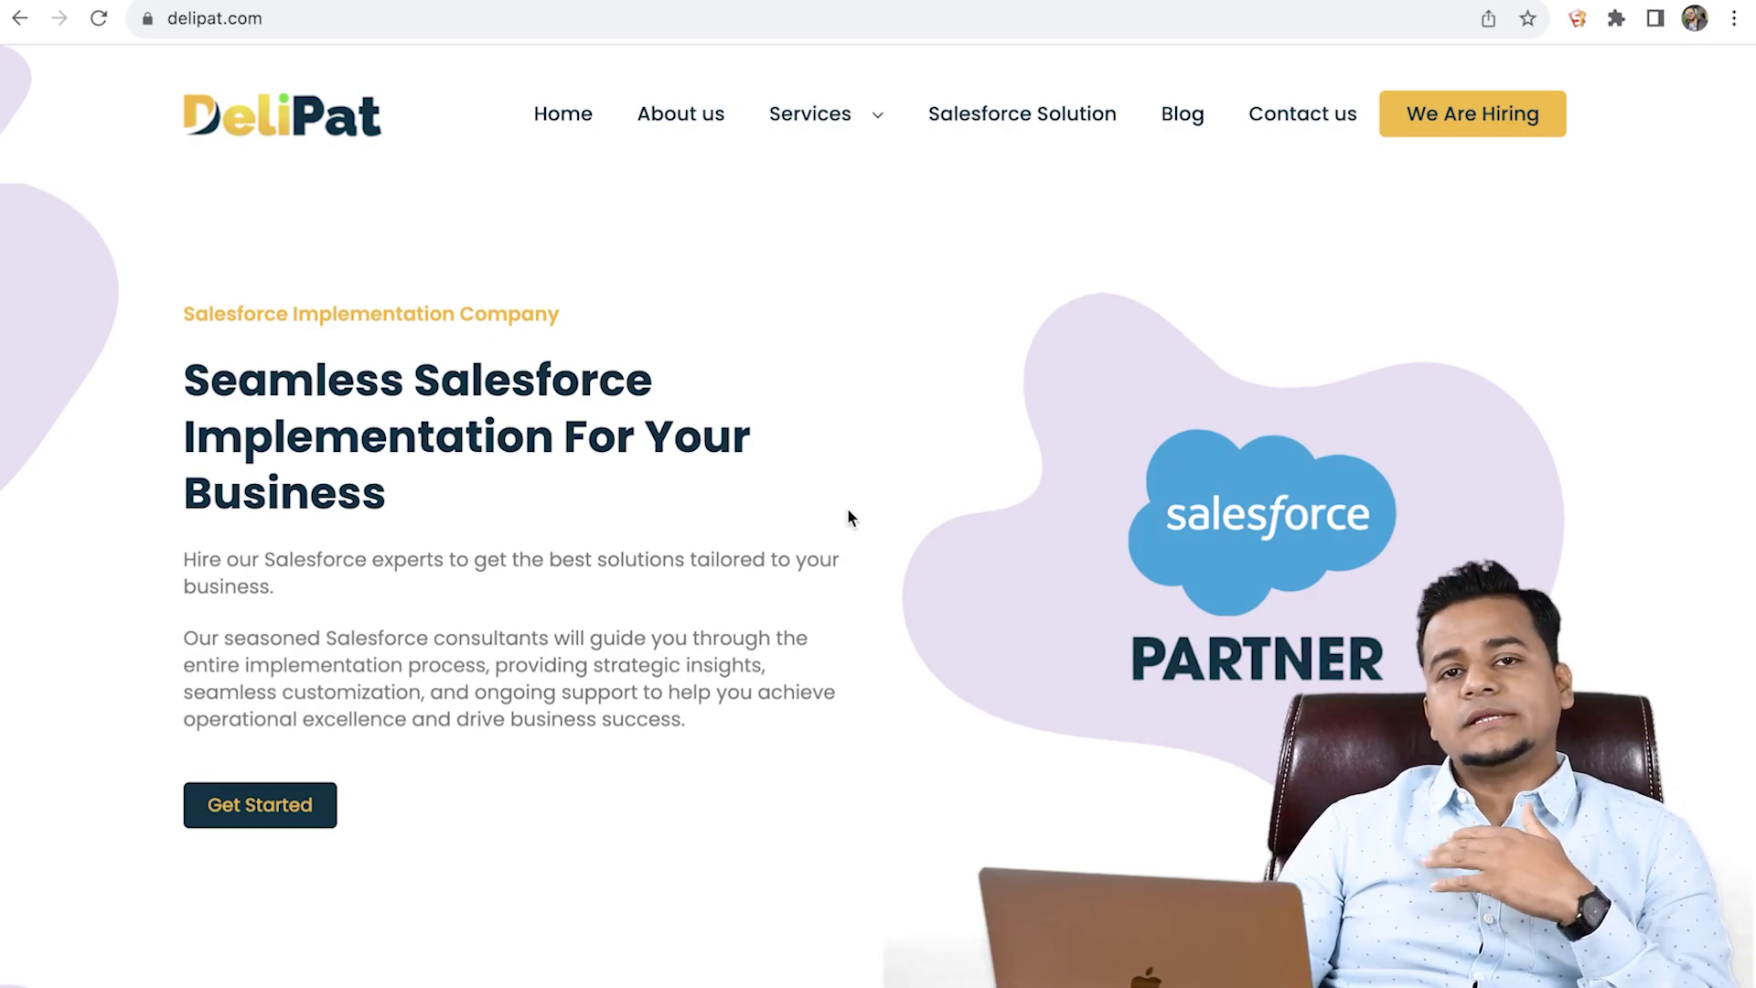
scroll(848, 511, down, 8)
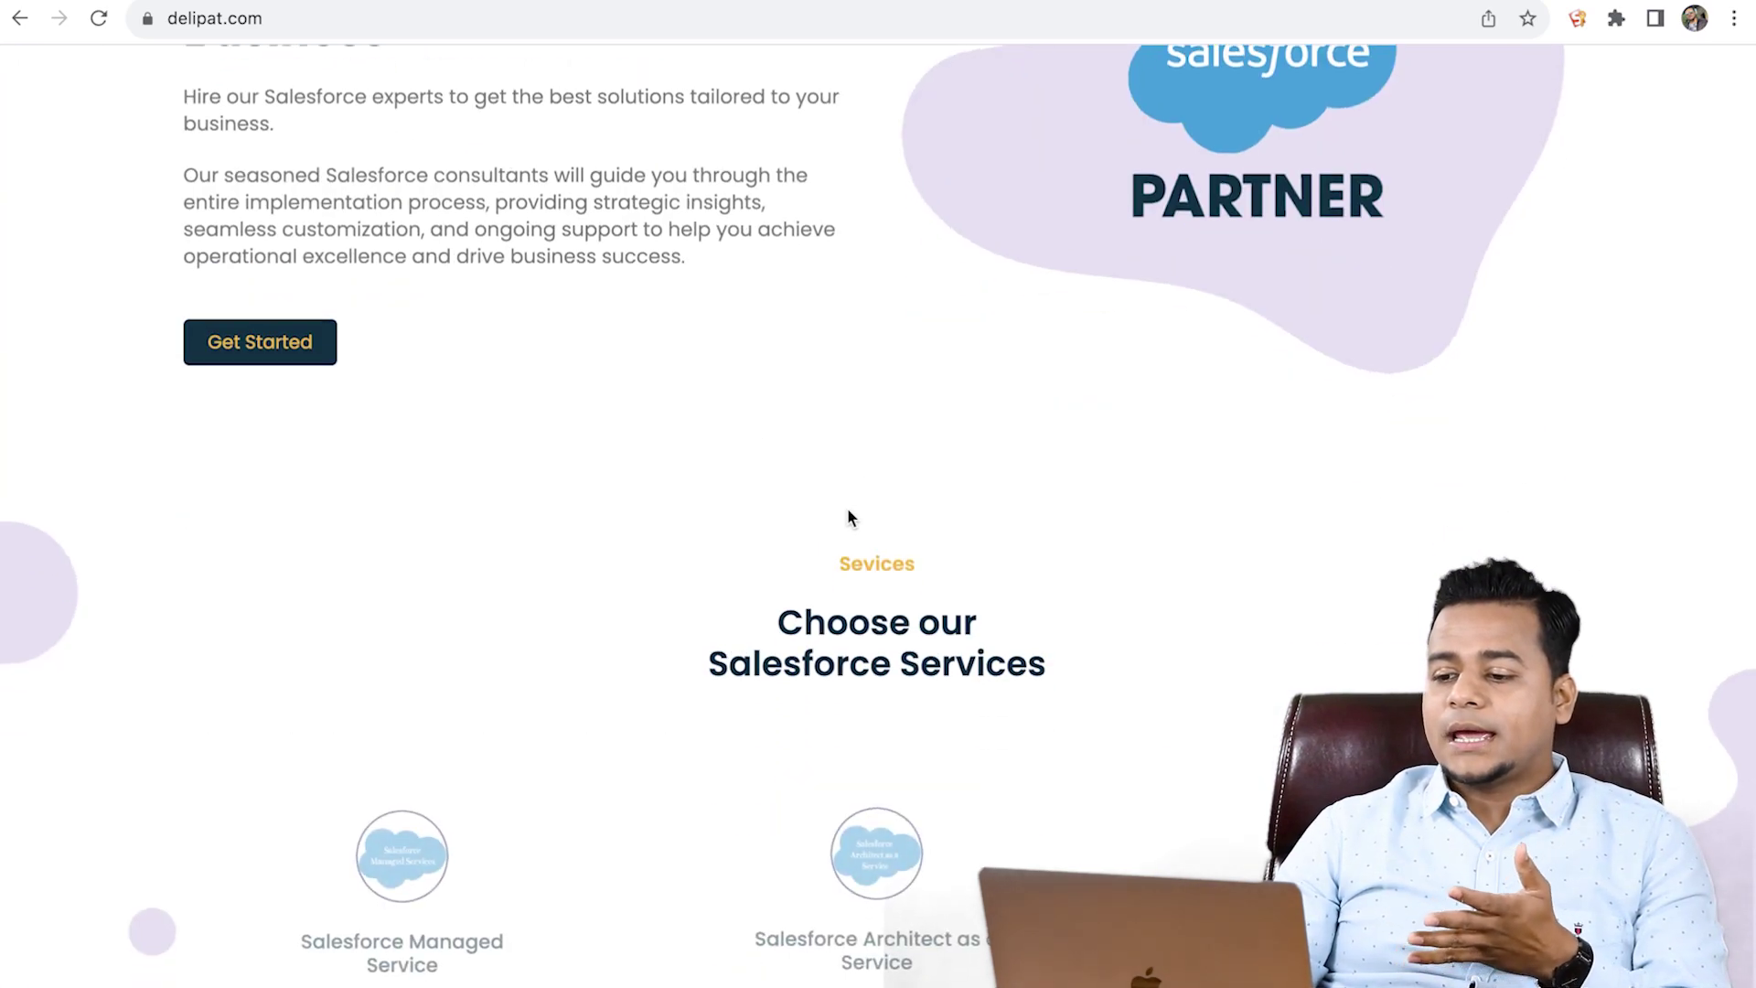
scroll(848, 518, down, 3)
scroll(848, 517, up, 11)
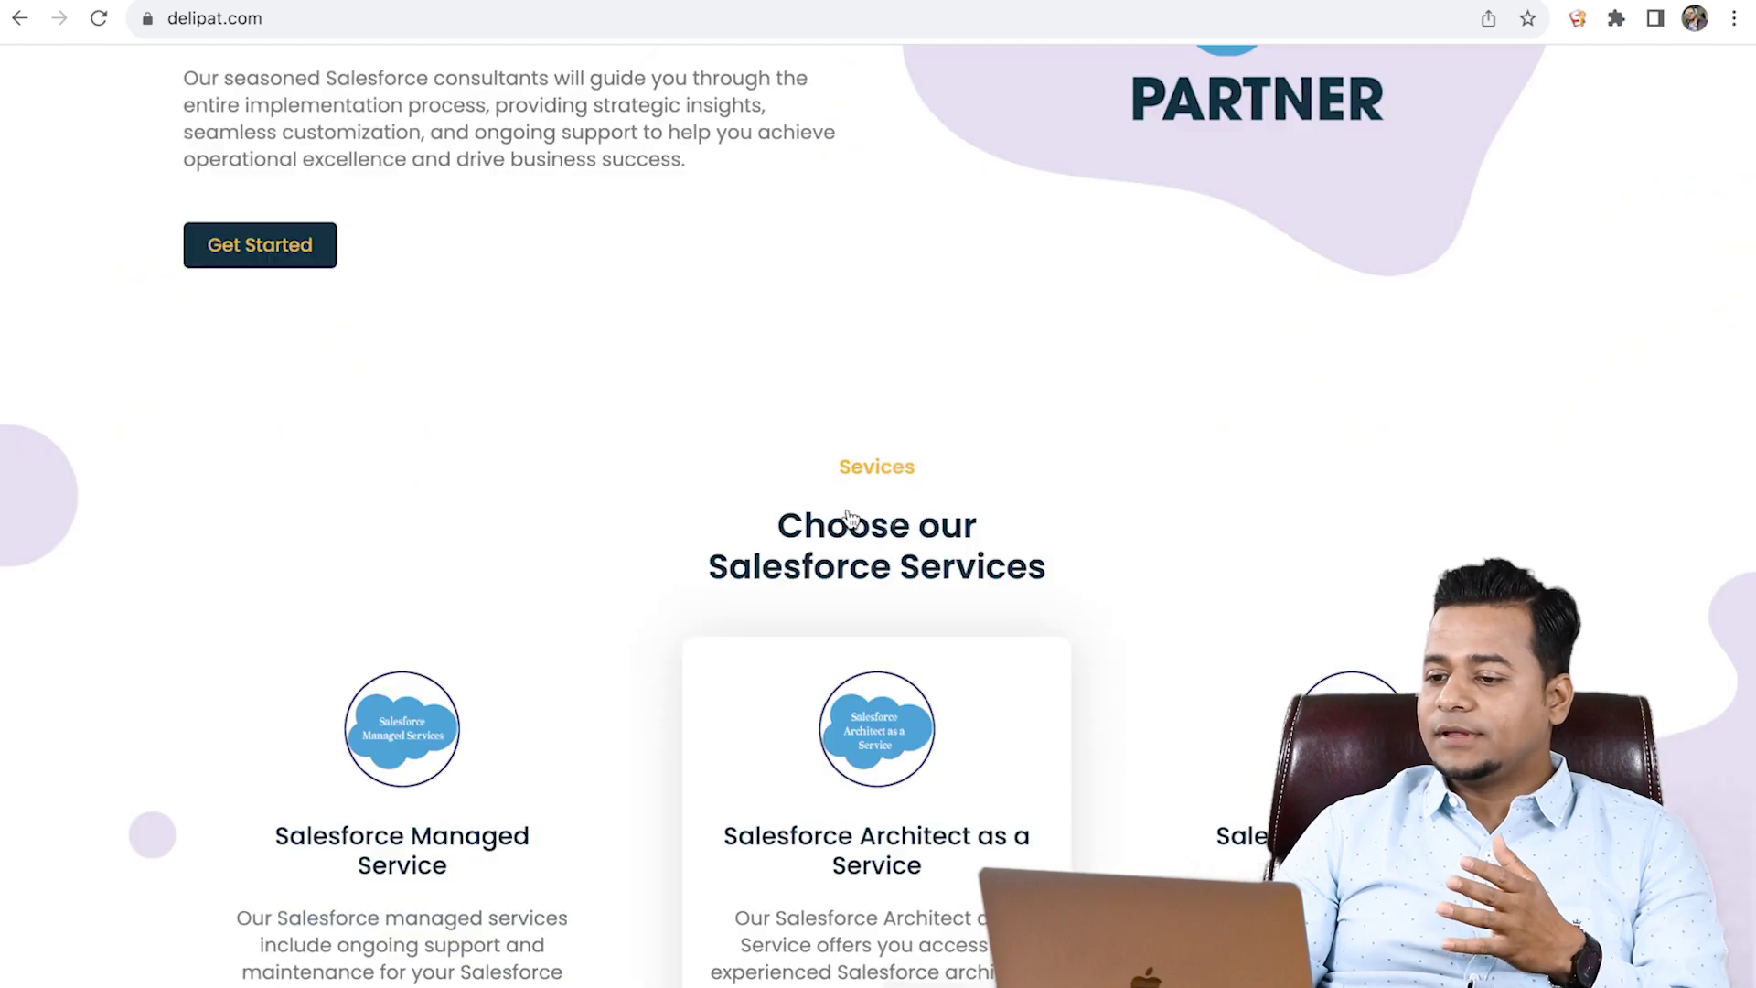
click(1305, 129)
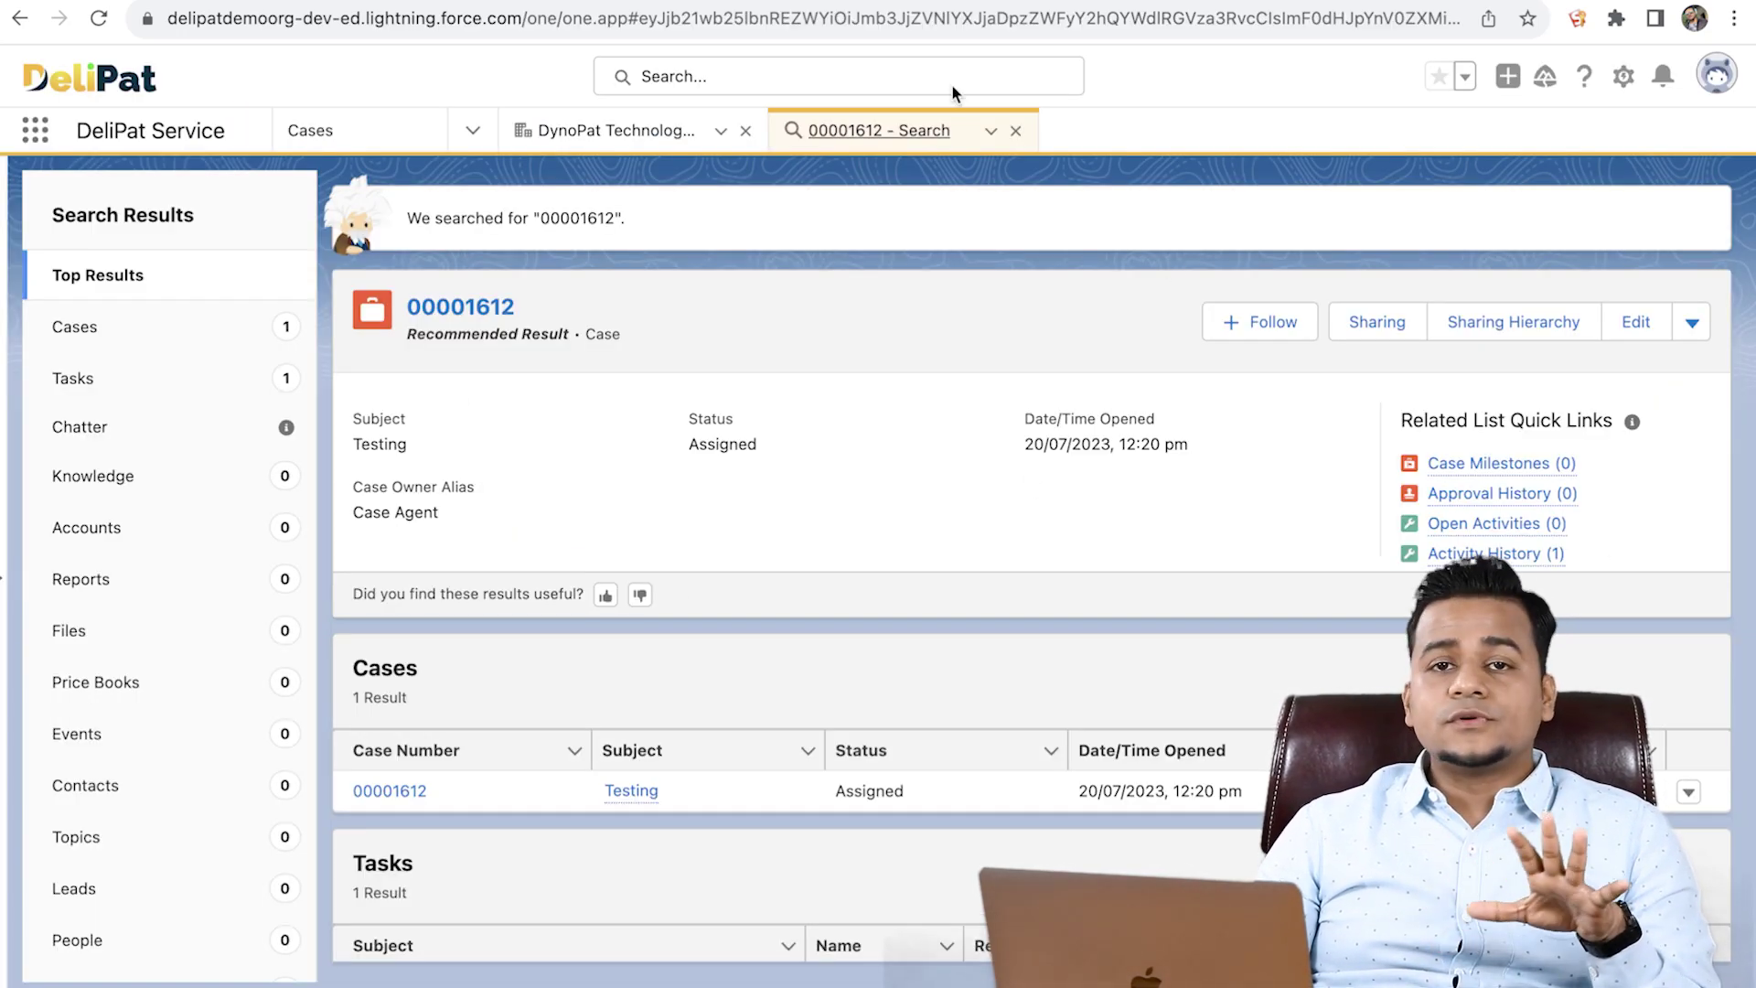
From the Cases tab, open Setup and search Quick Find for 'web'.
click(344, 146)
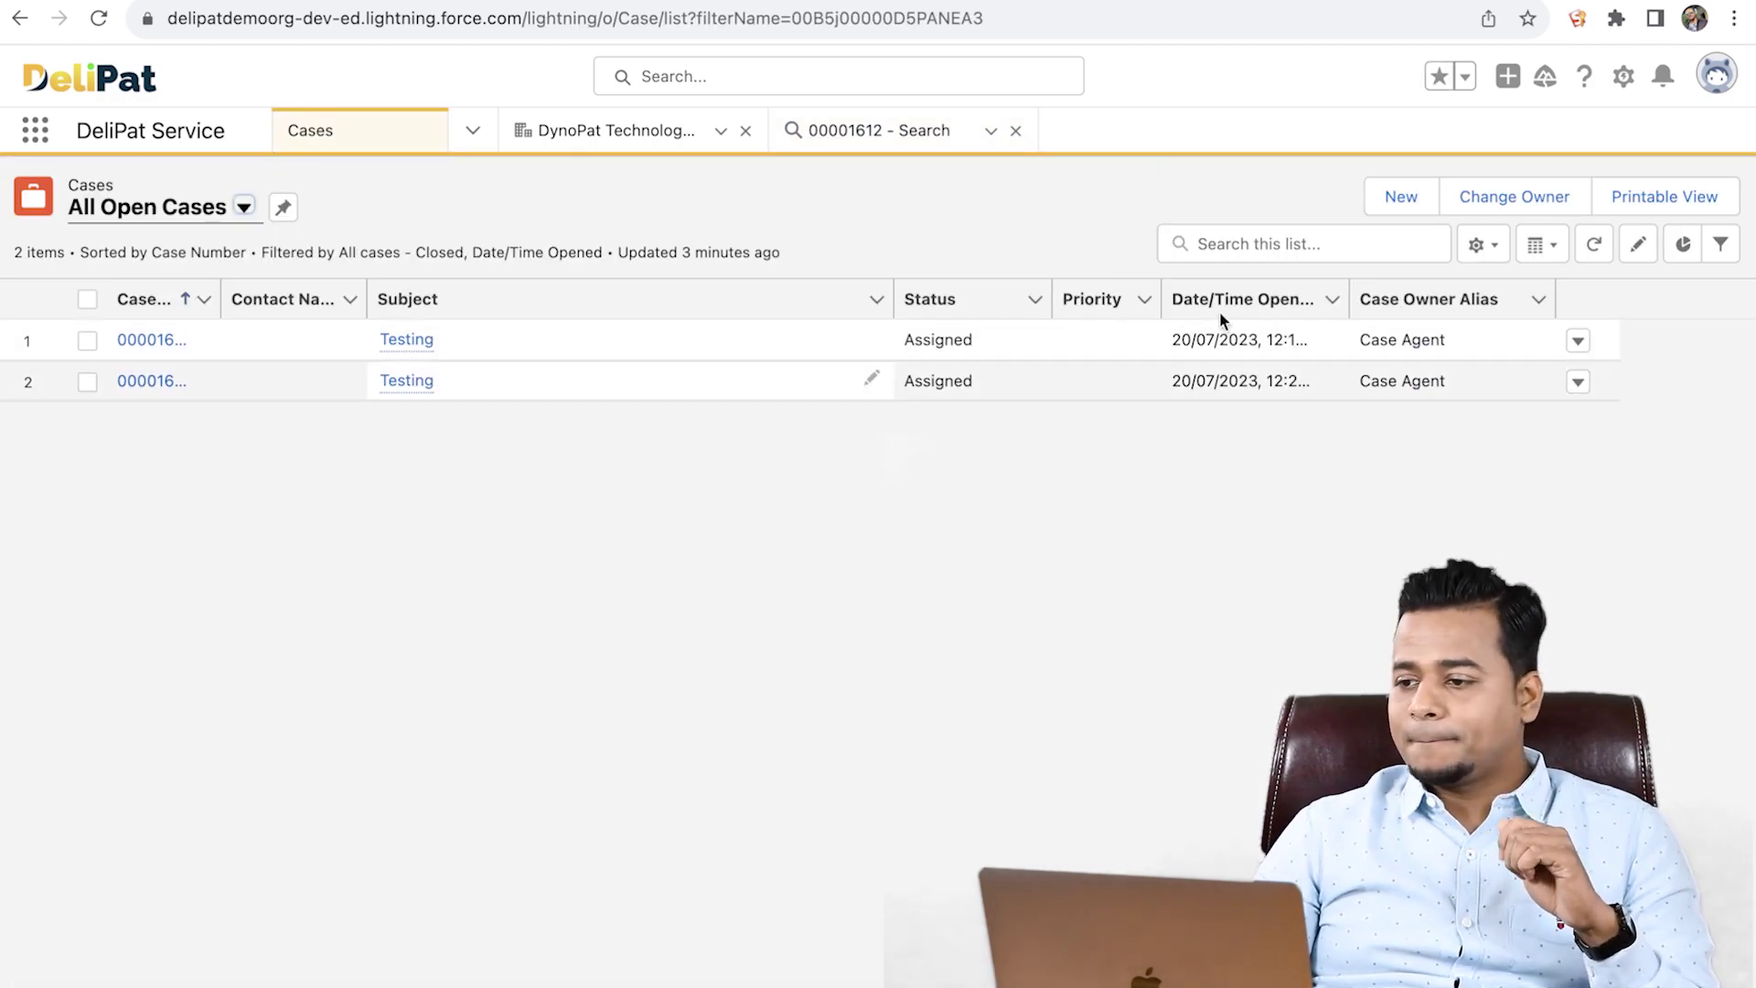
click(1623, 76)
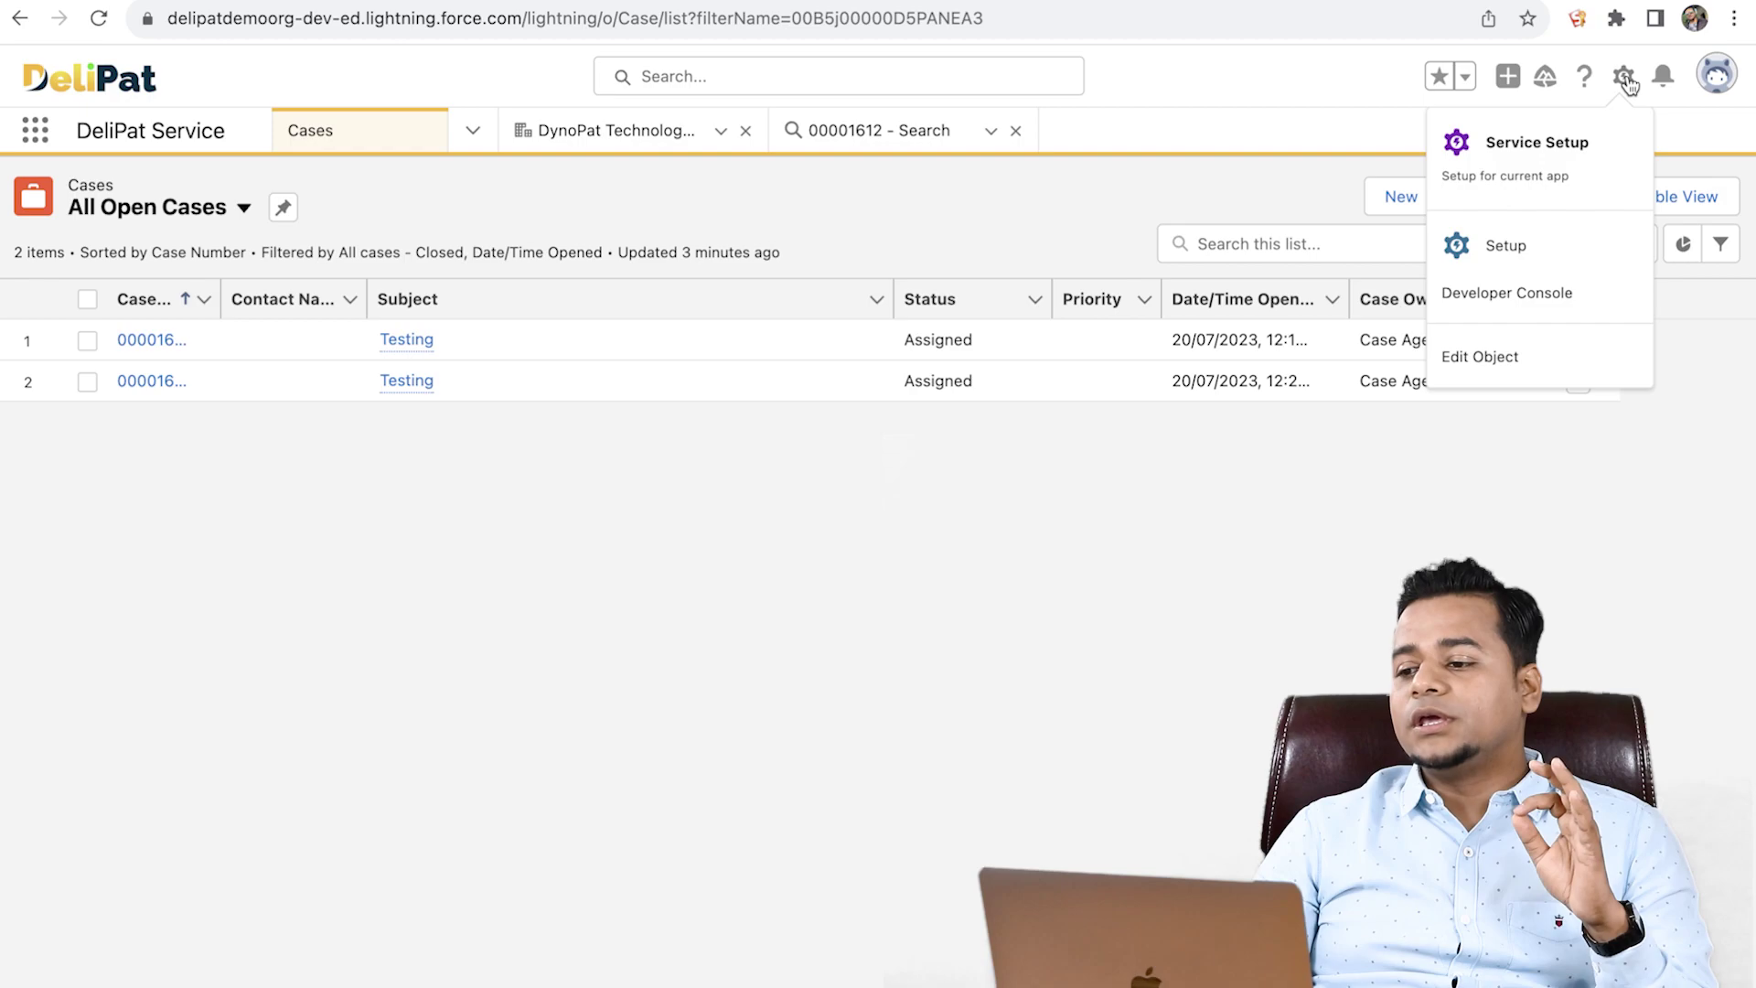
click(1511, 256)
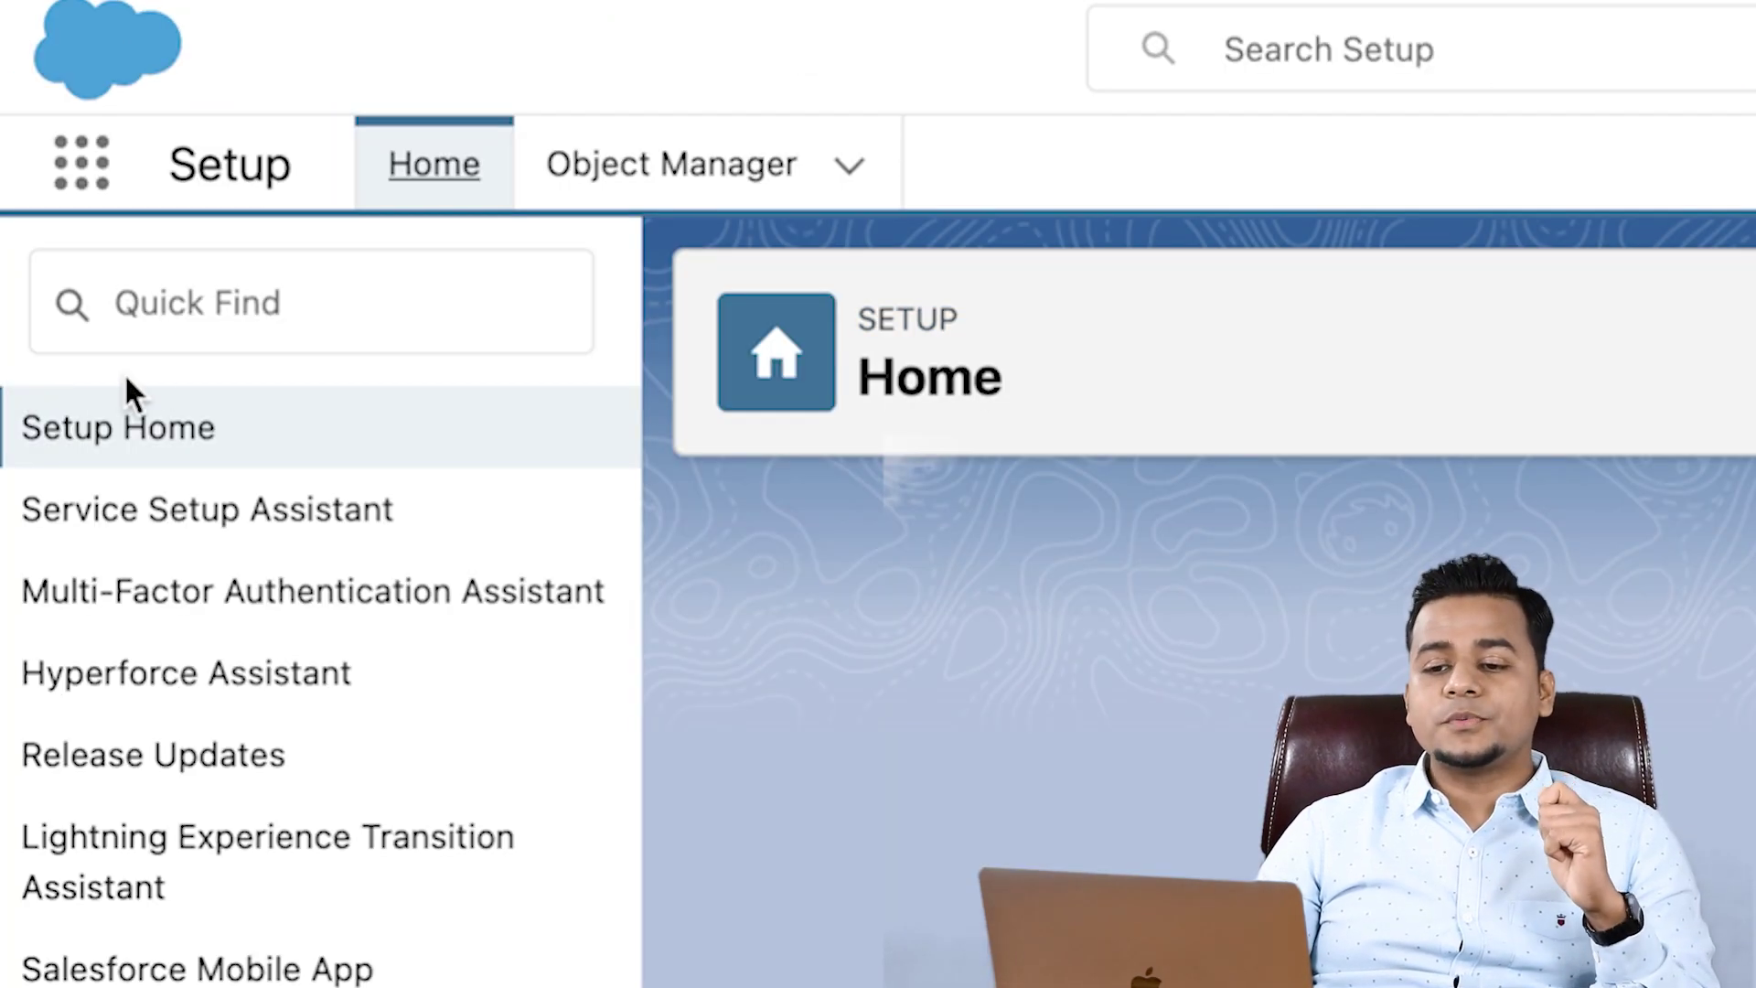
click(220, 311)
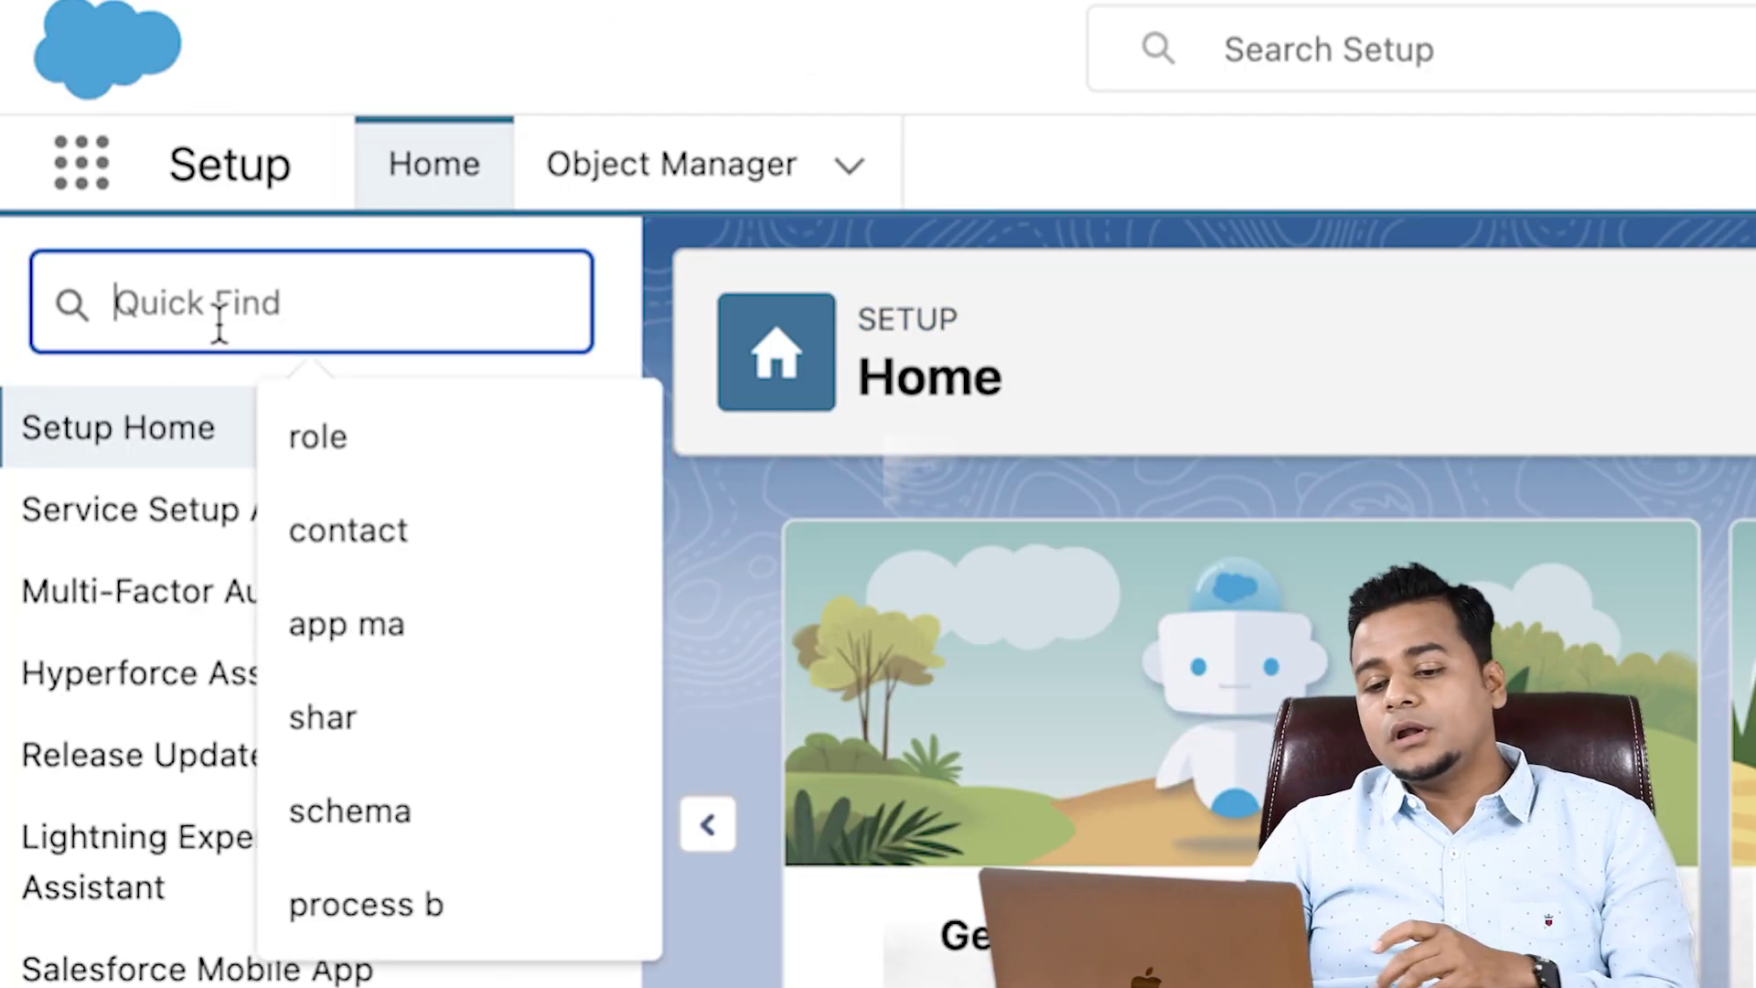
text(web)
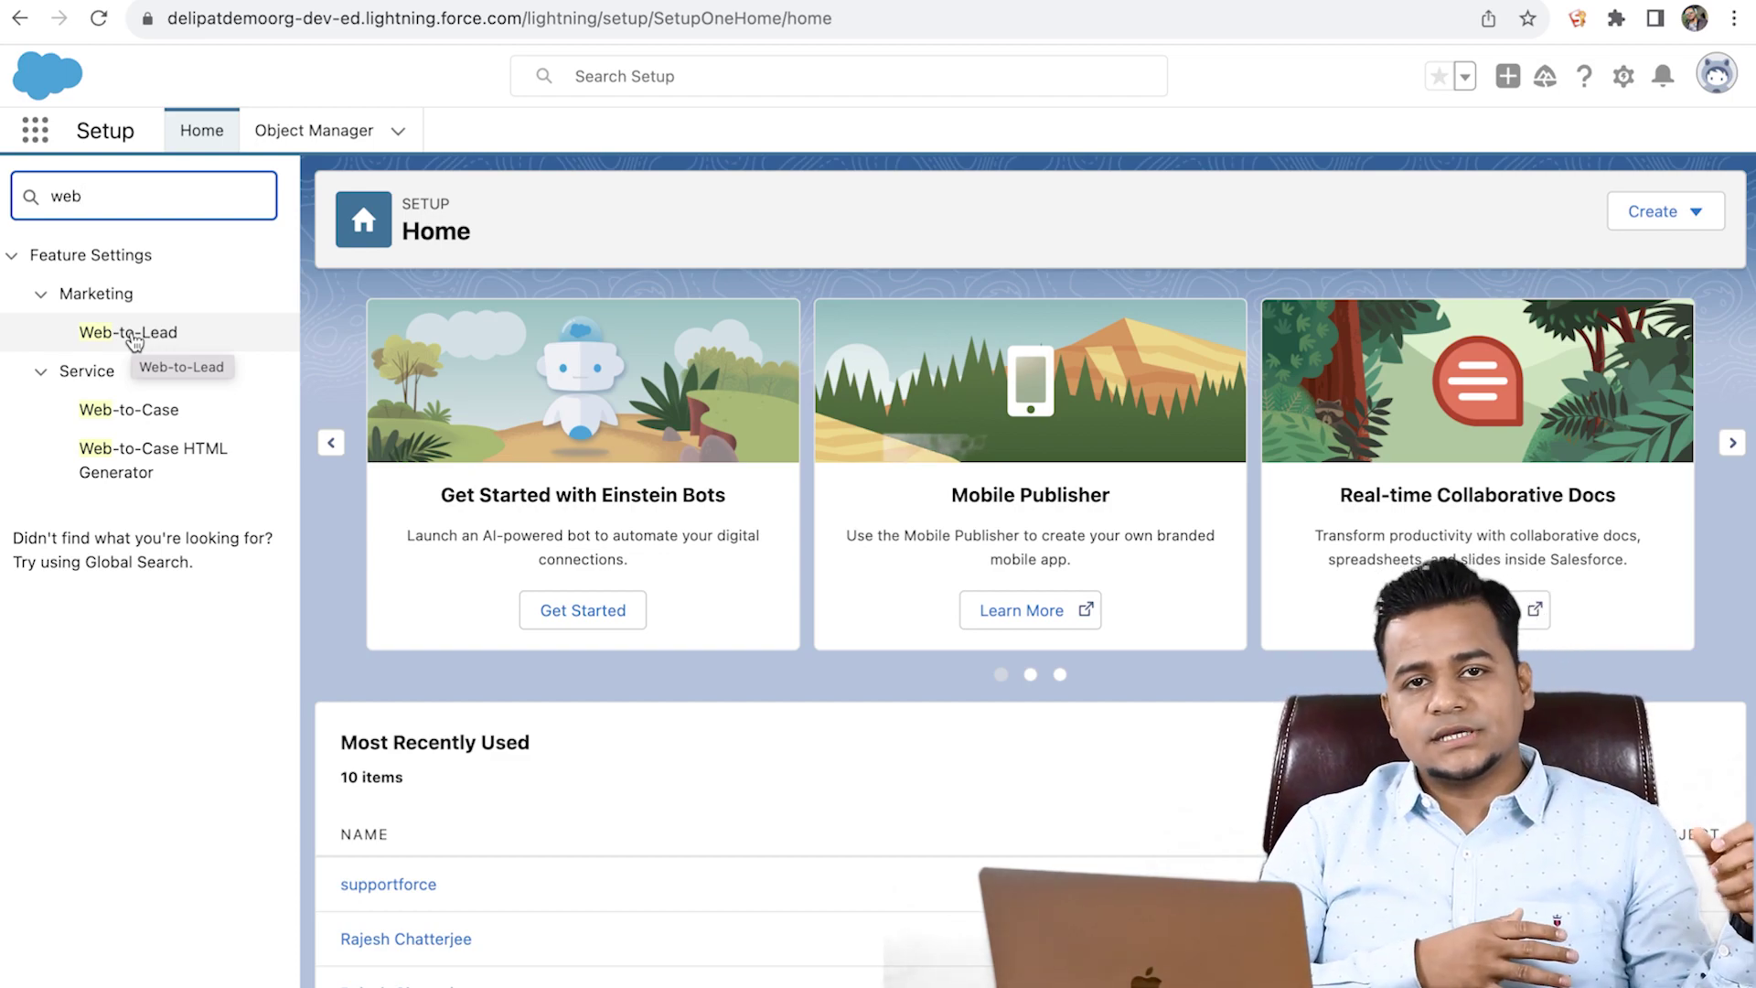
Open the Web-to-Case HTML Generator and uncheck Include reCAPTCHA in HTML.
click(128, 414)
click(128, 464)
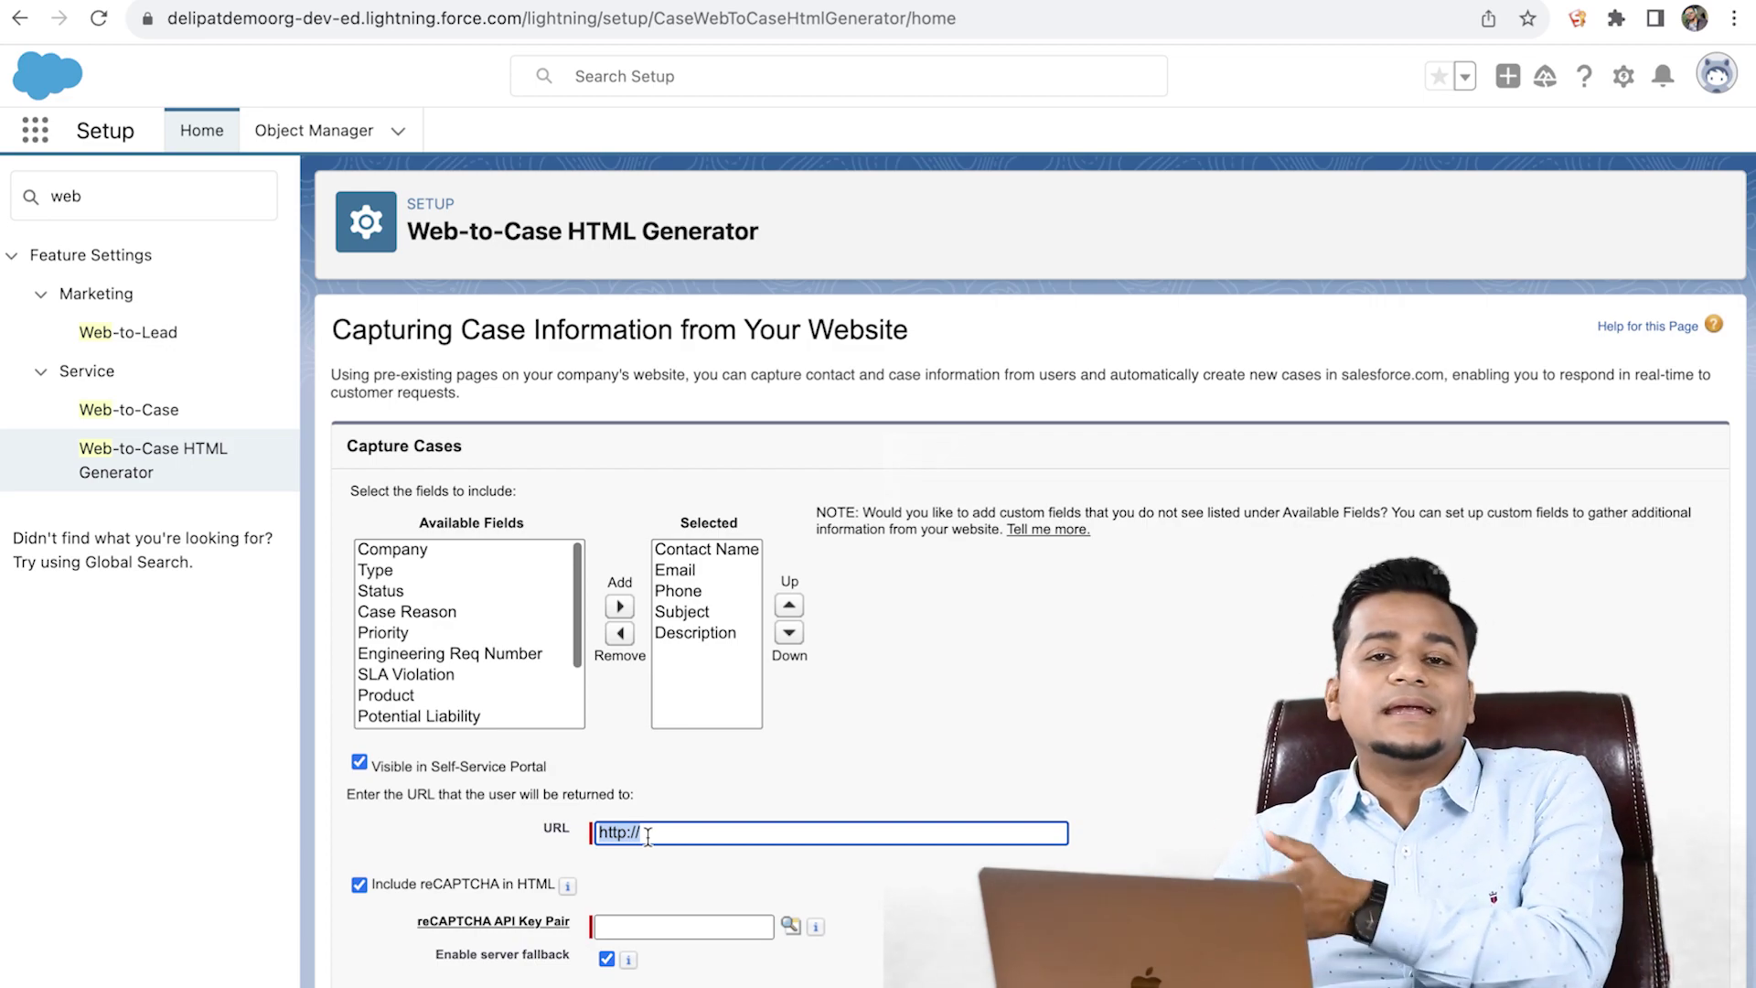
scroll(642, 914, down, 1)
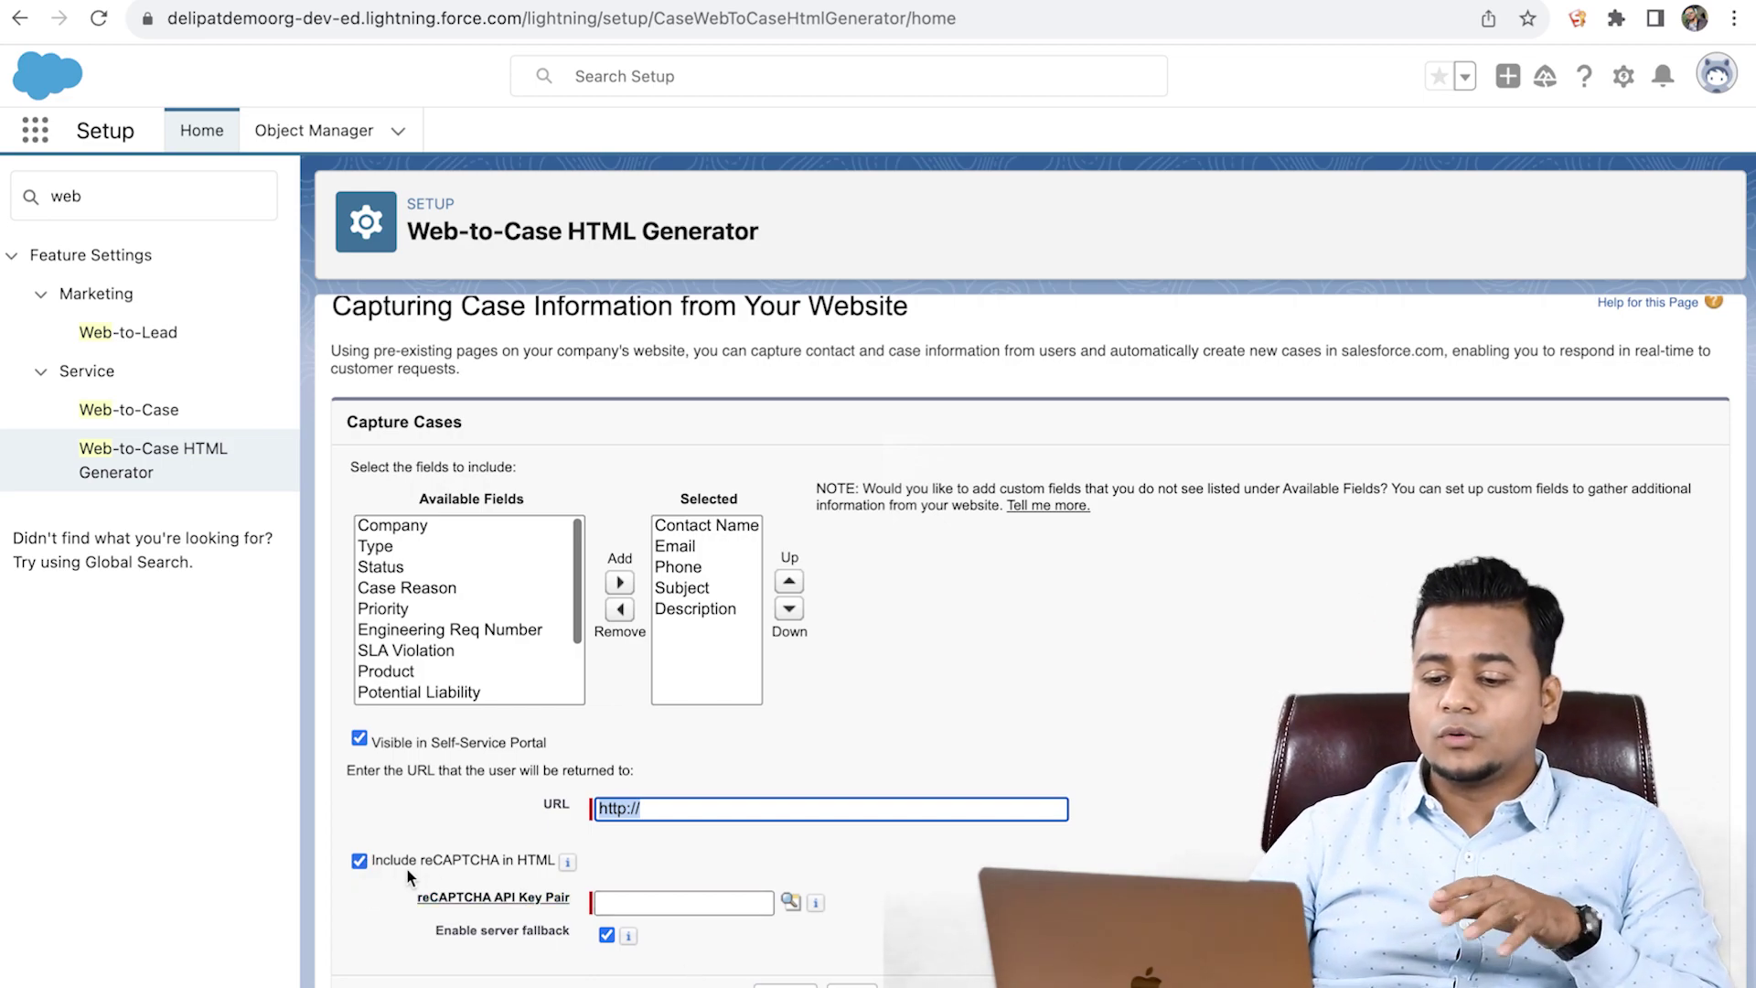
click(358, 861)
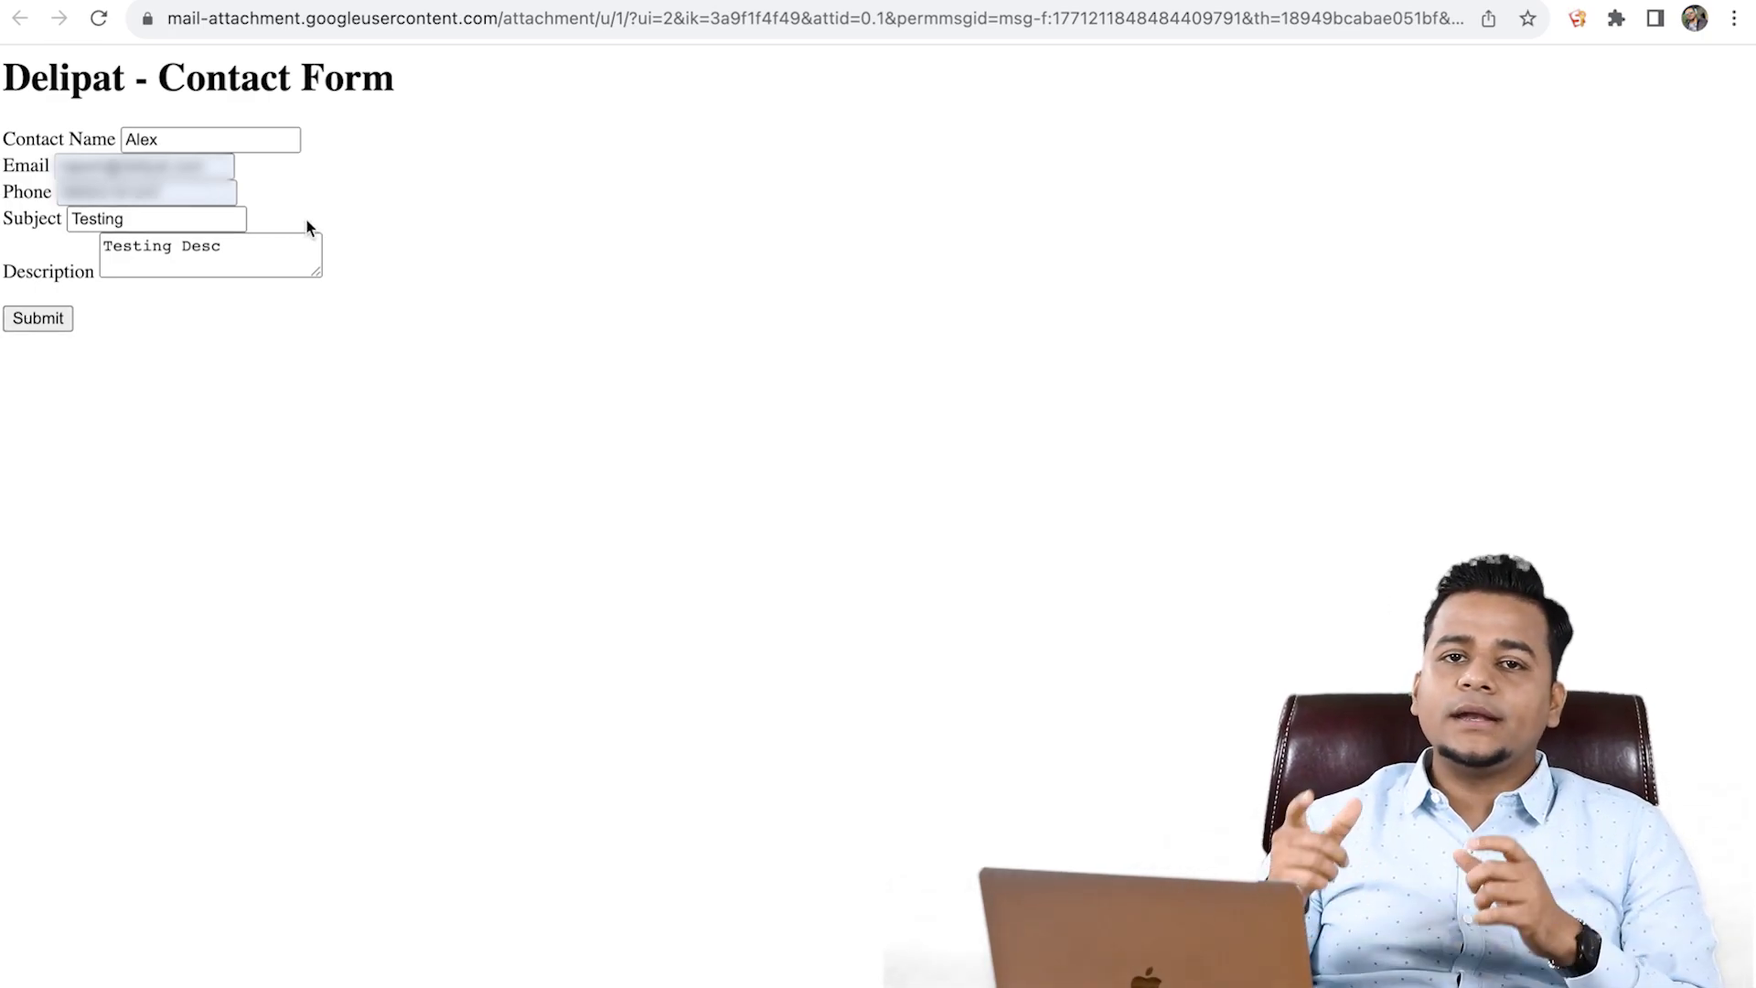
Check the generated form's Phone and Contact Name fields against the DeliPat contact page.
click(37, 192)
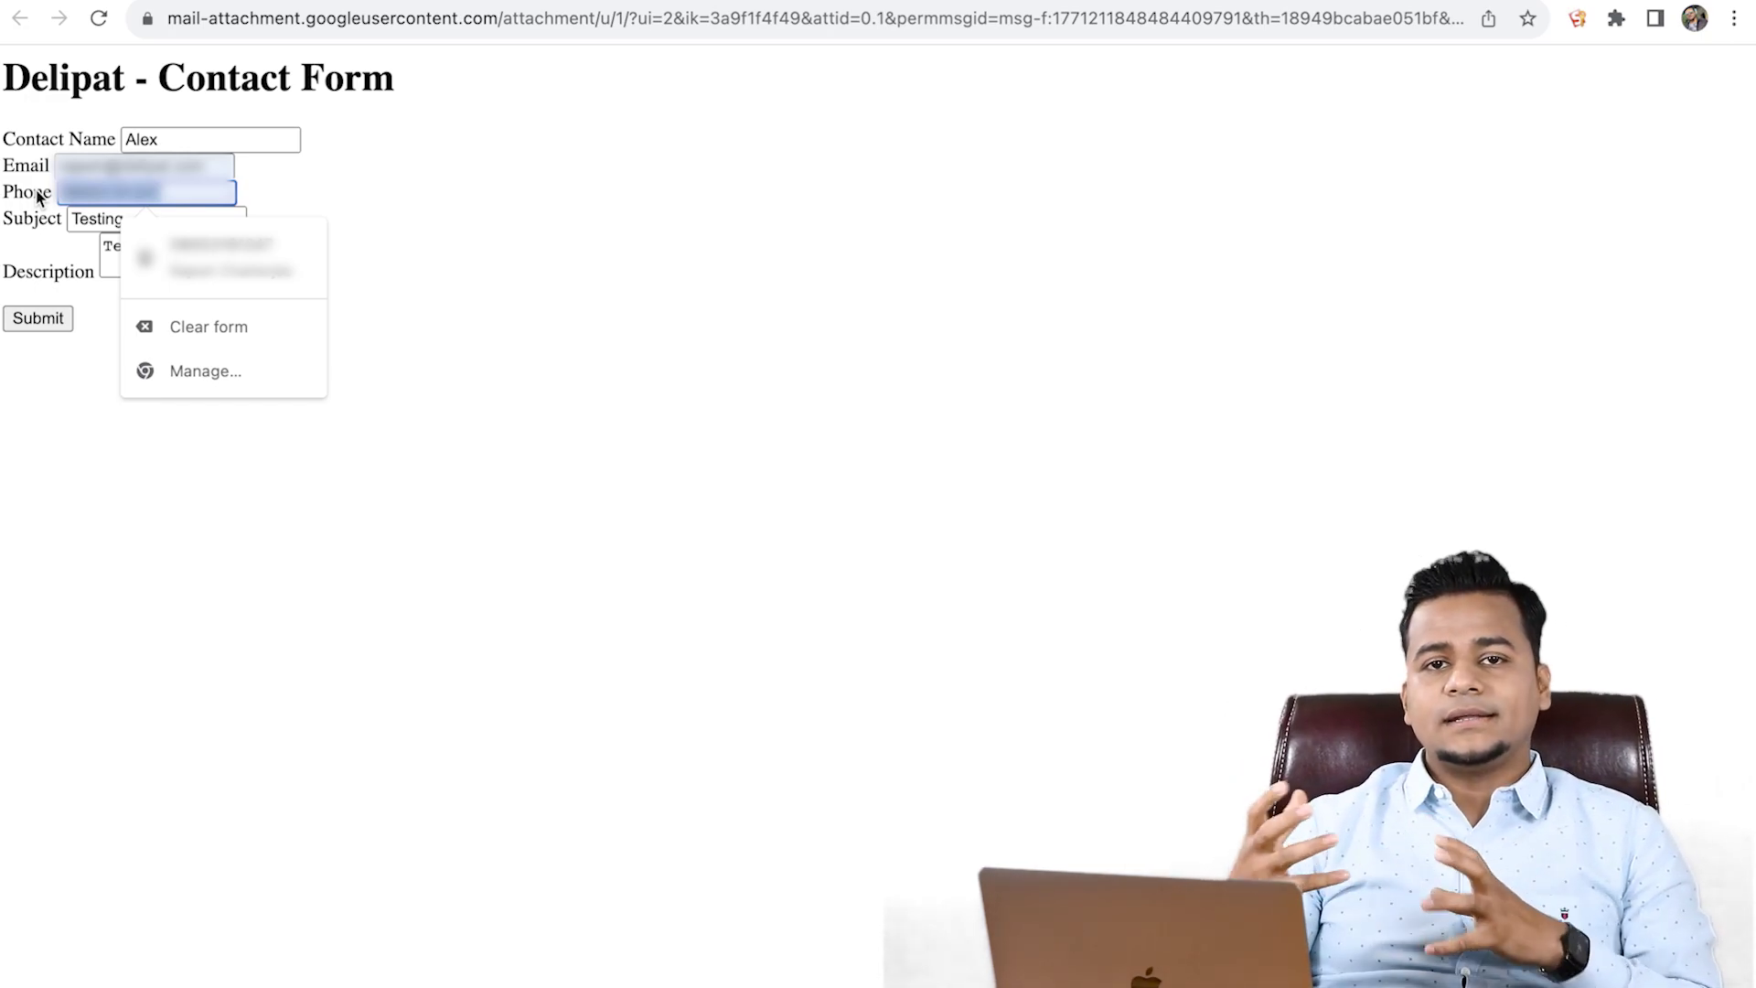
click(1021, 5)
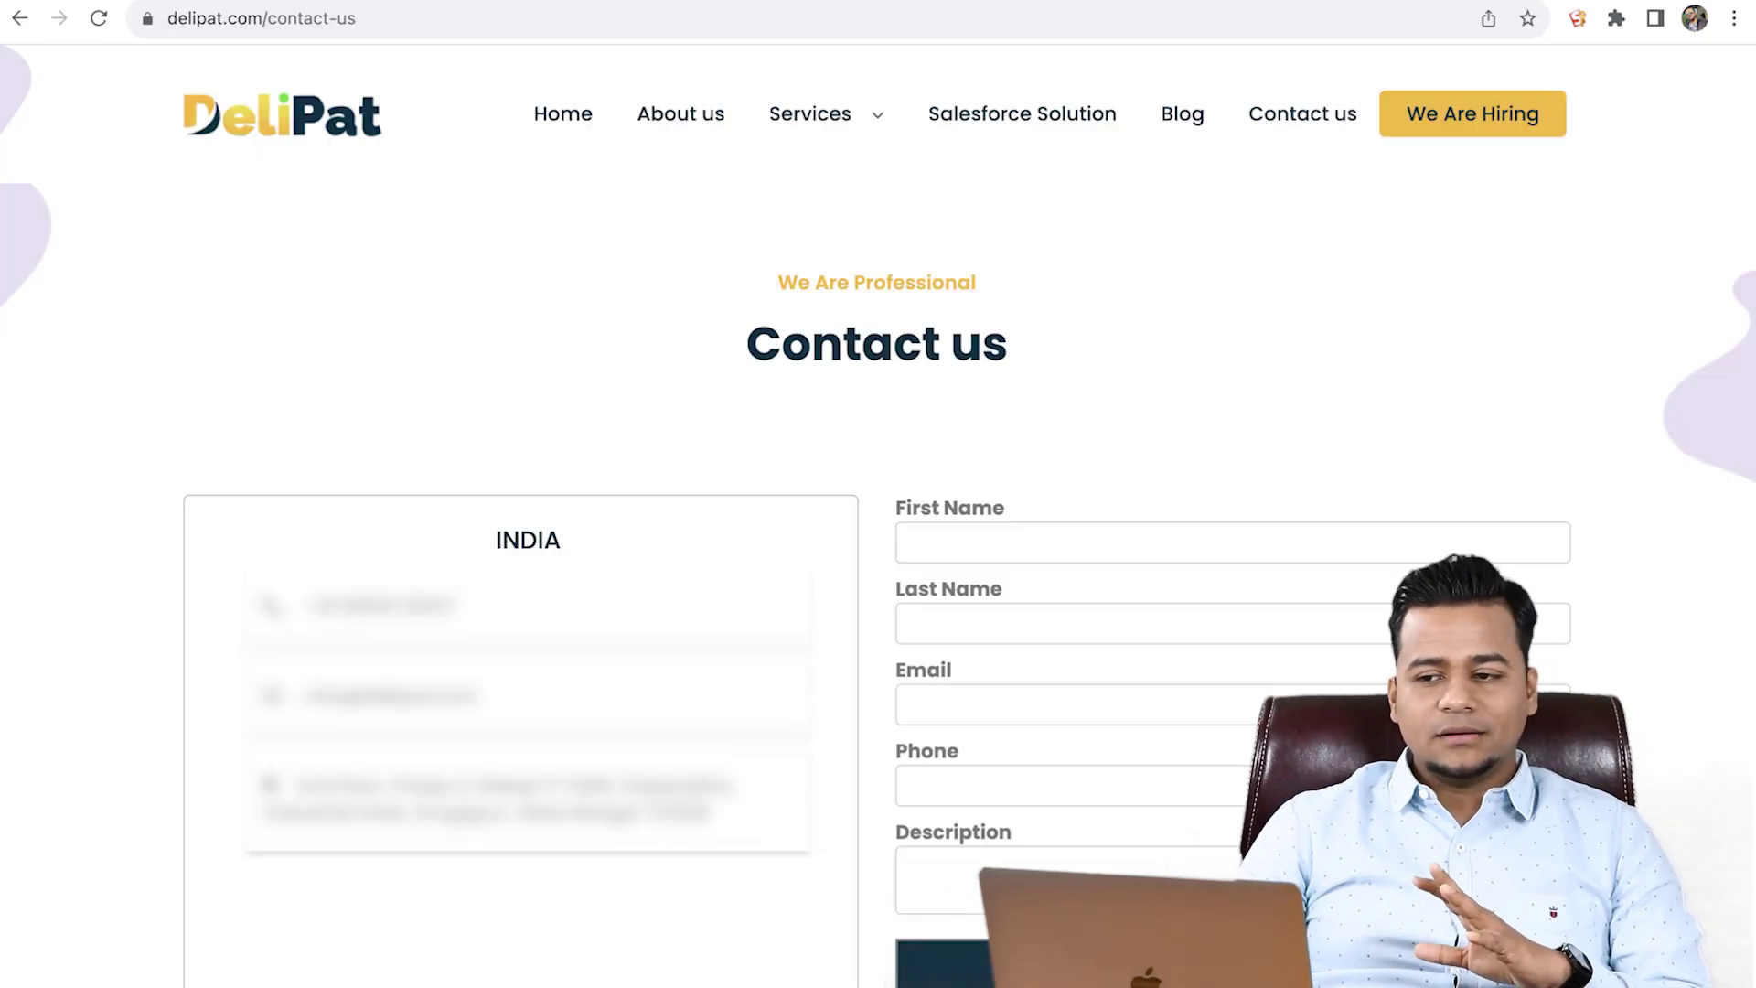
click(640, 4)
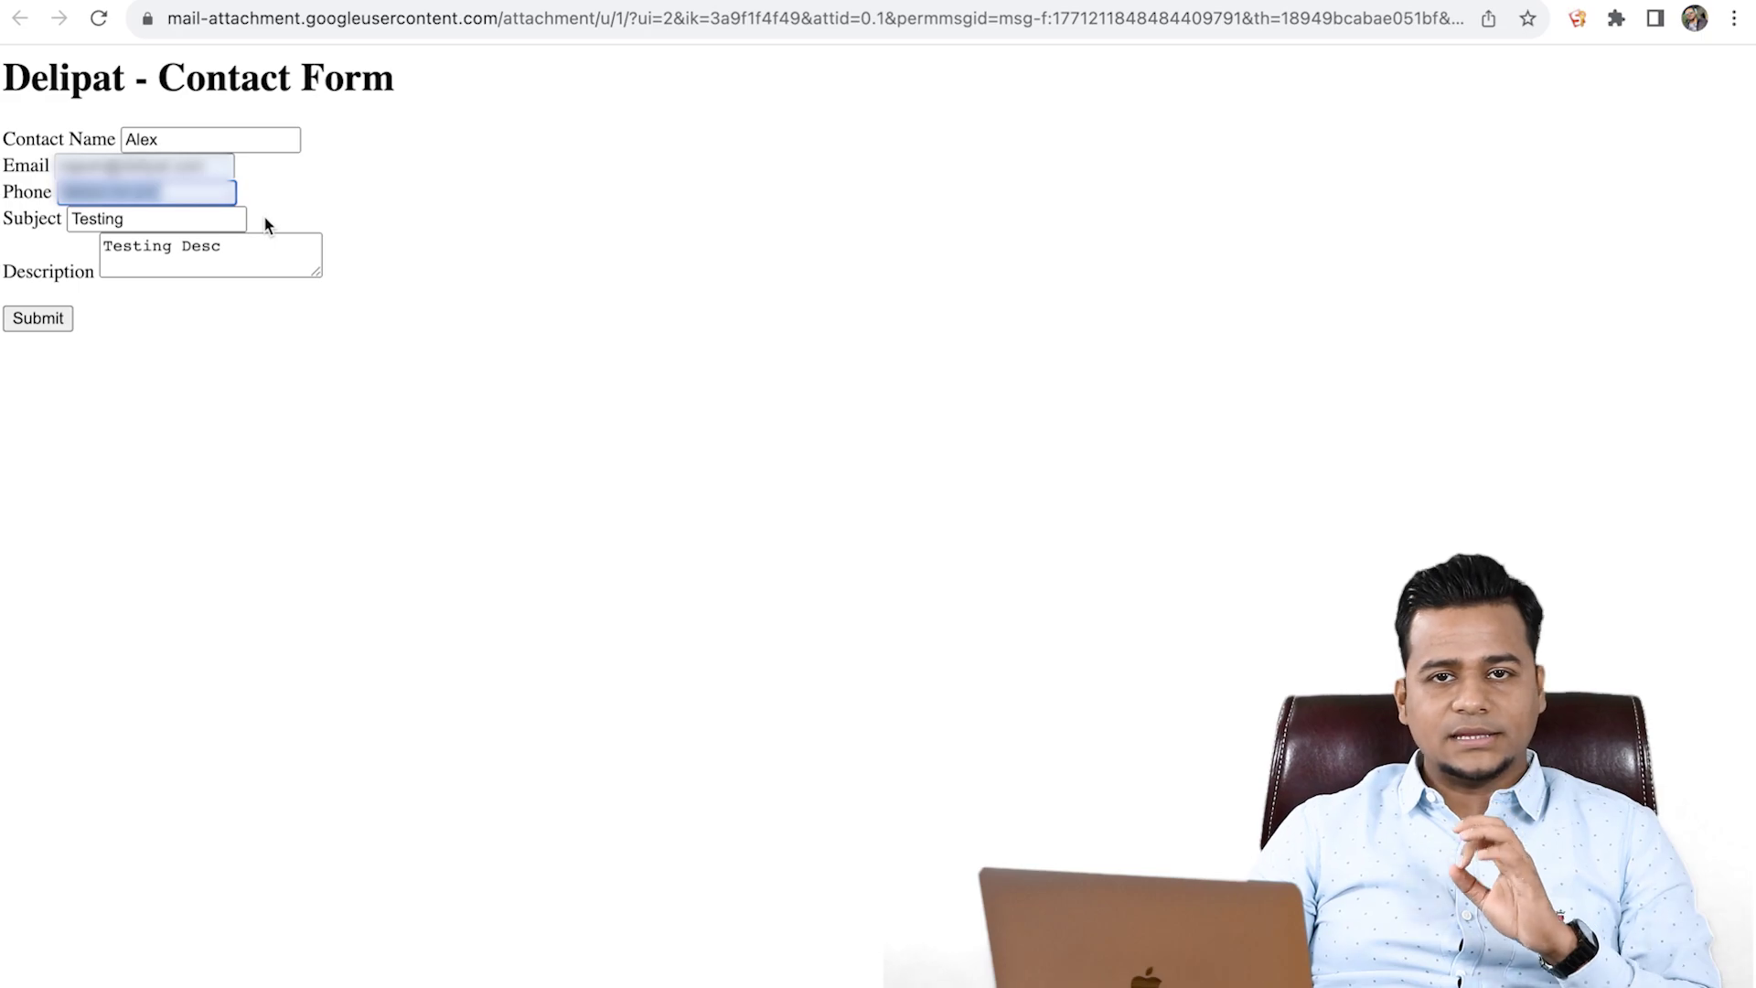
click(170, 142)
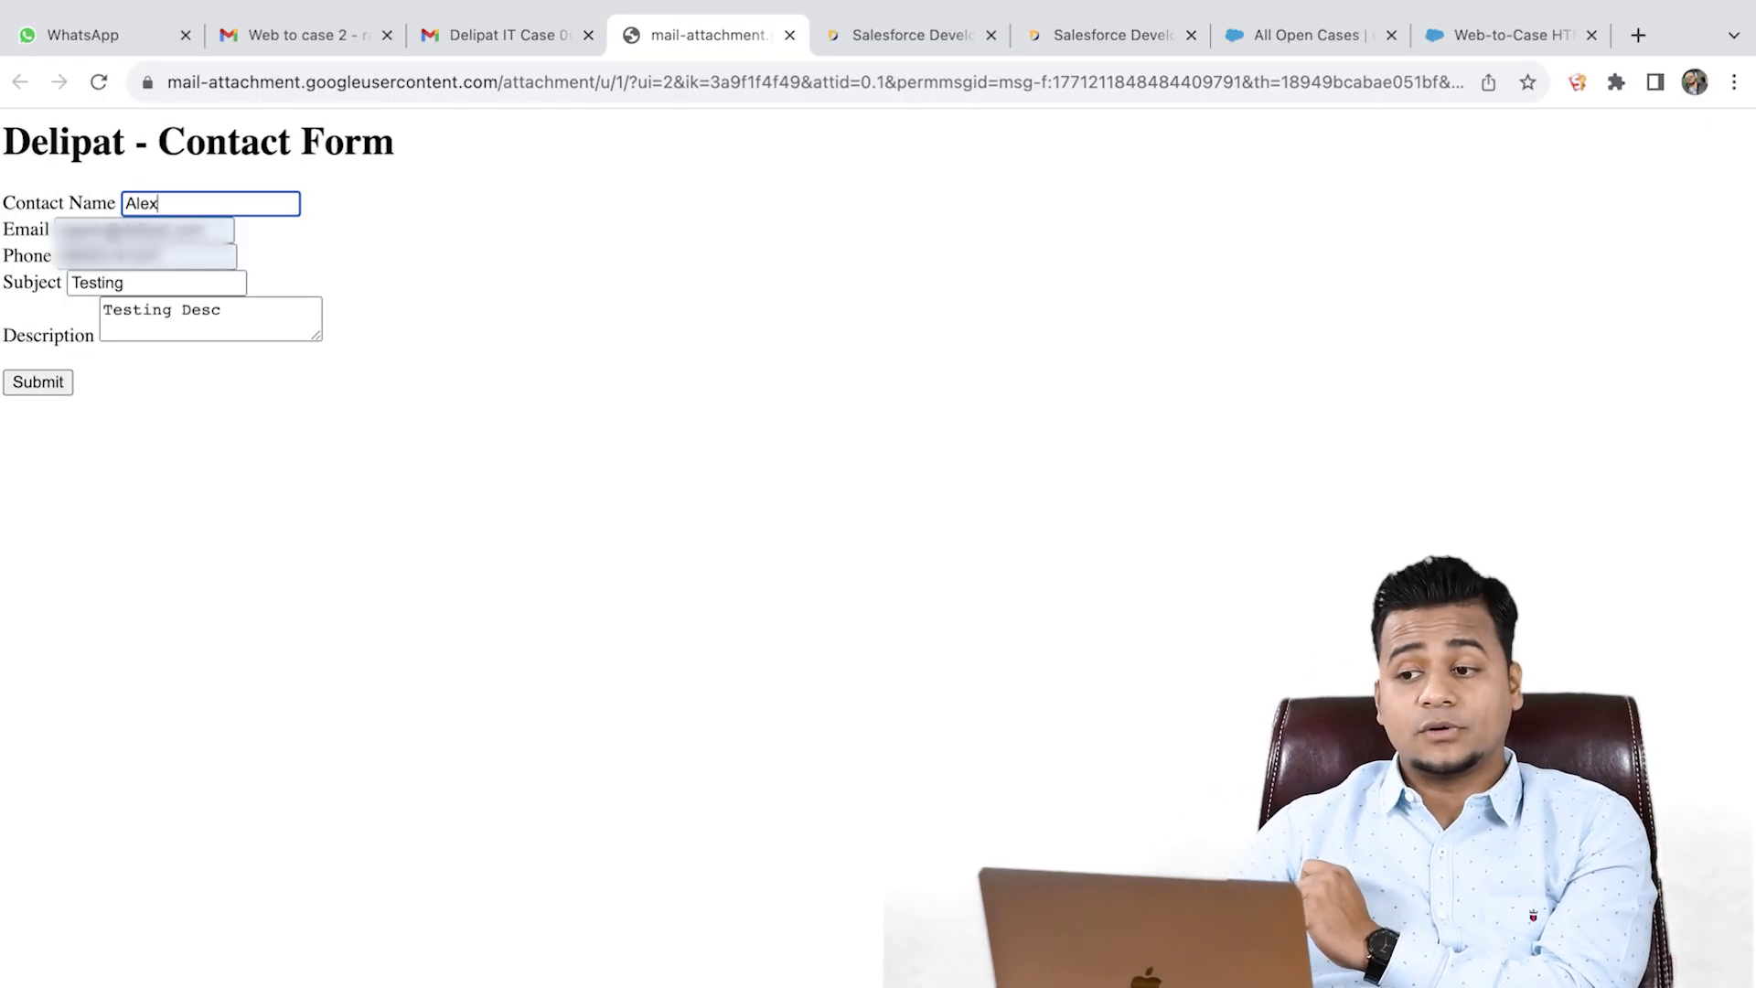
click(1084, 41)
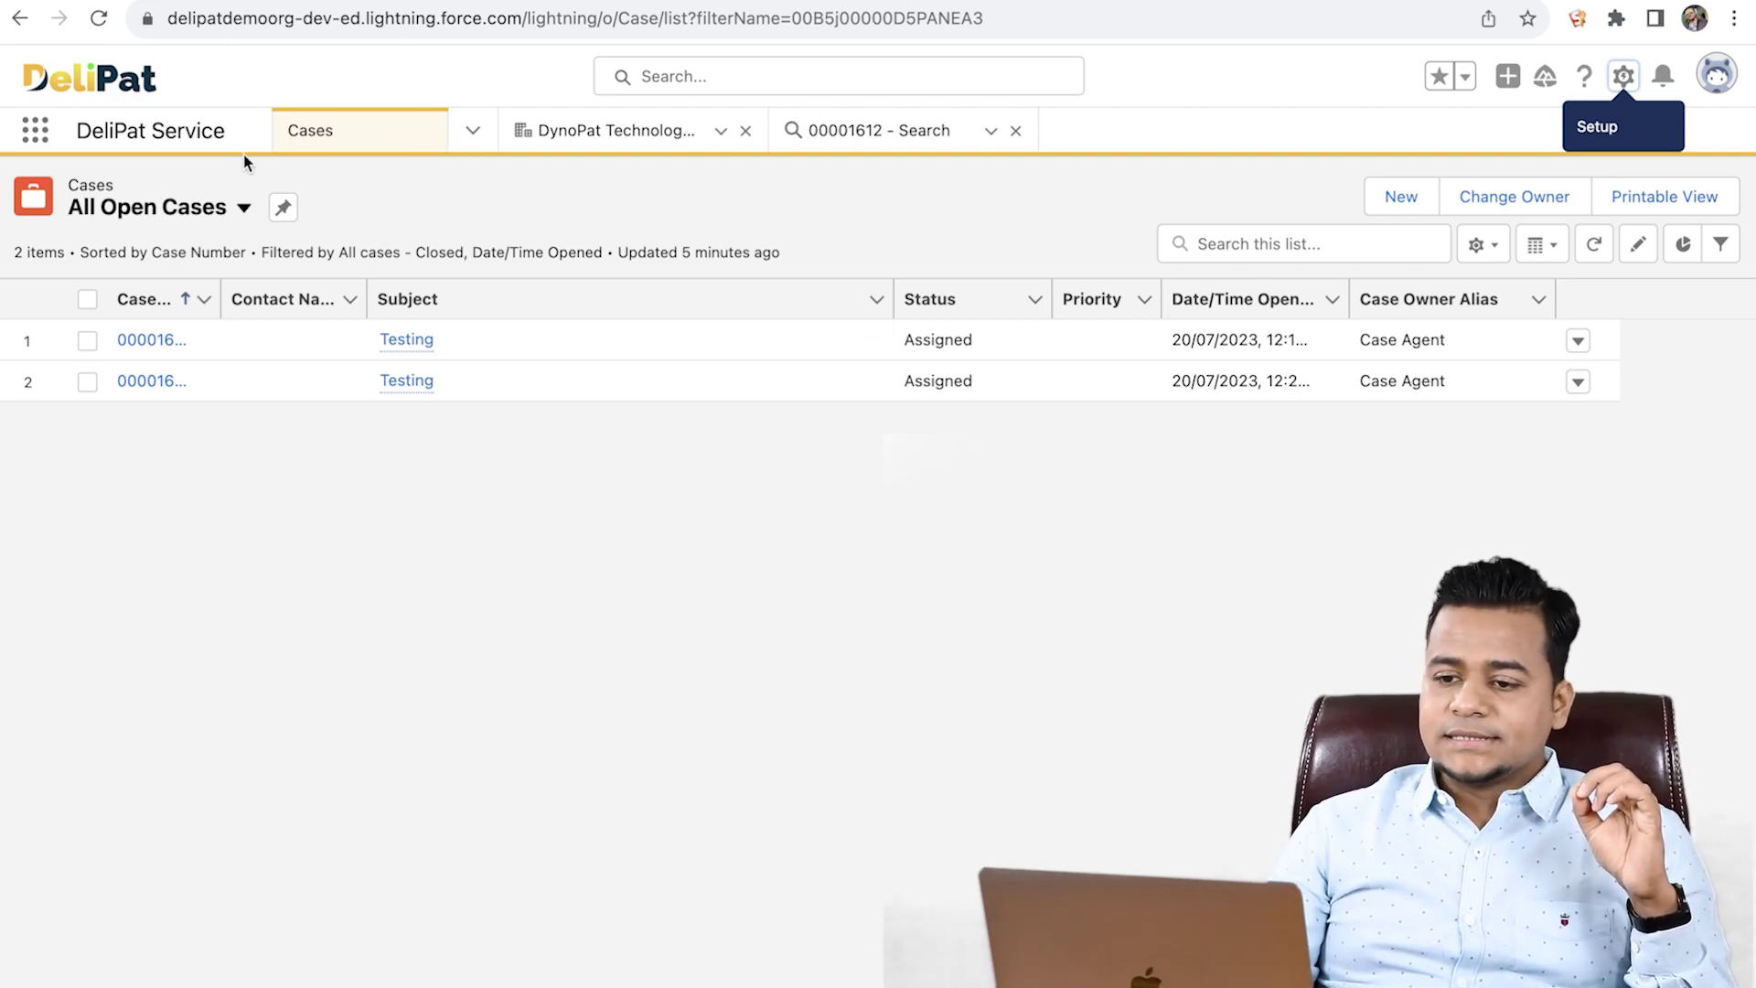
Relaunch DeliPat Service without Omni-Channel login and go to the Accounts list.
drag(244, 139, 90, 139)
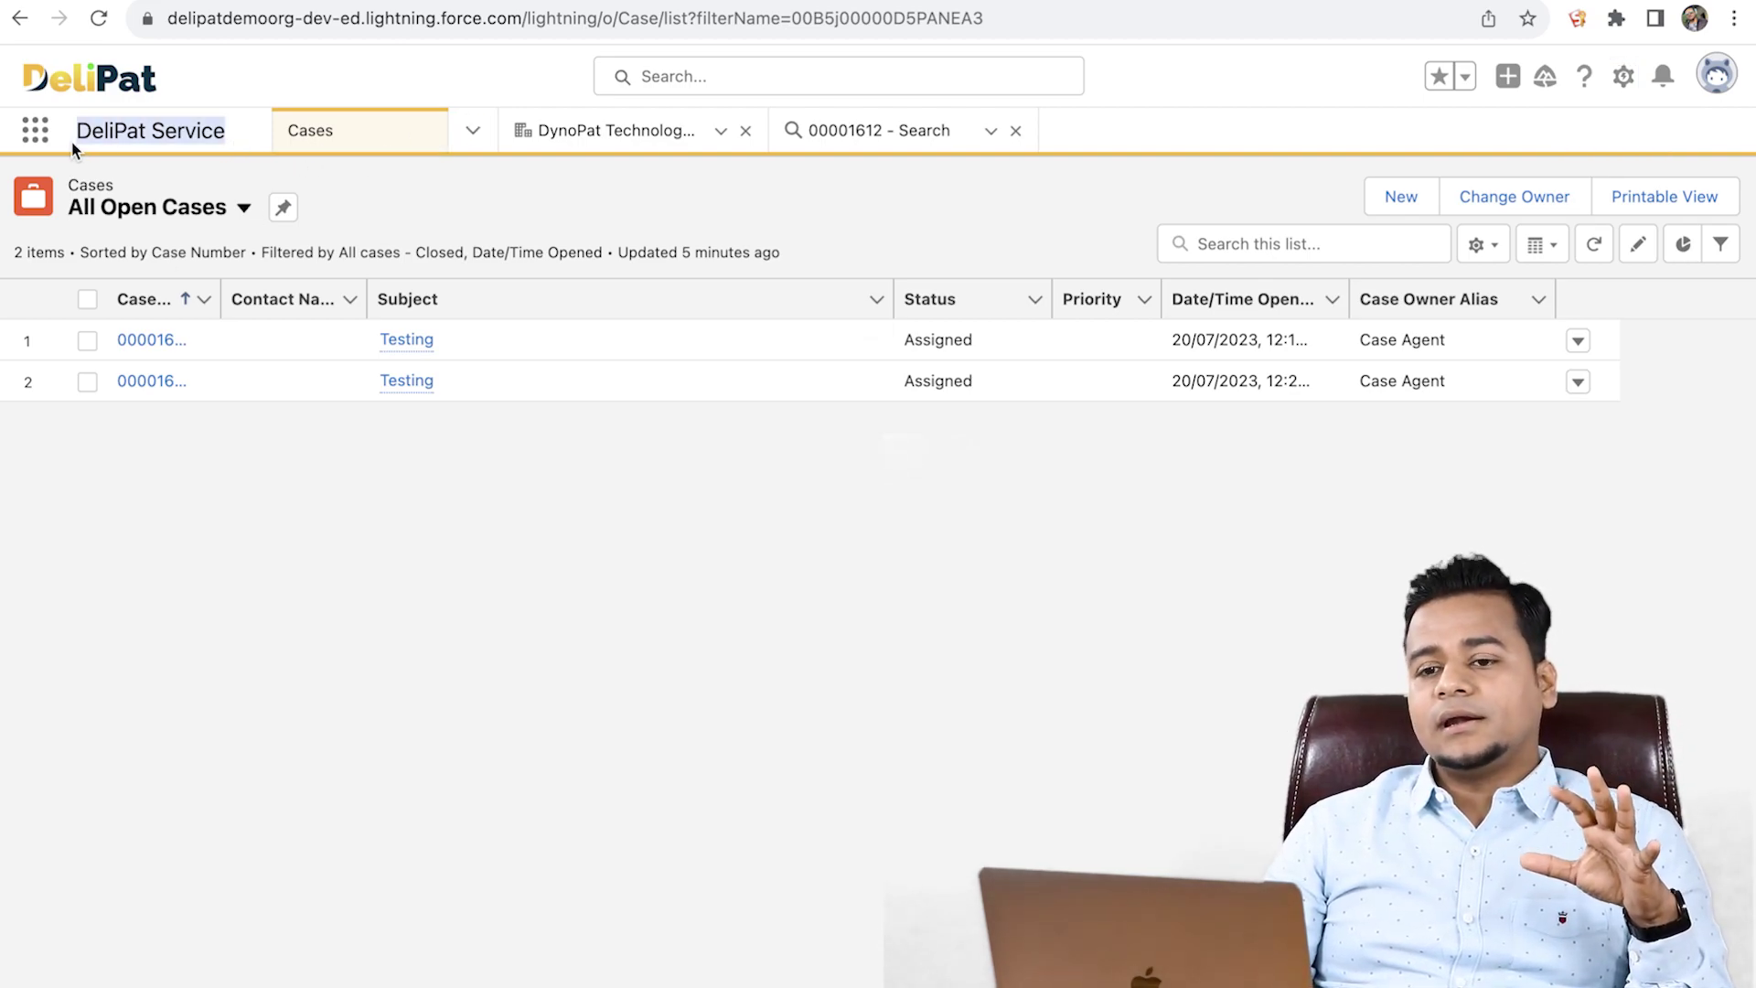
click(472, 137)
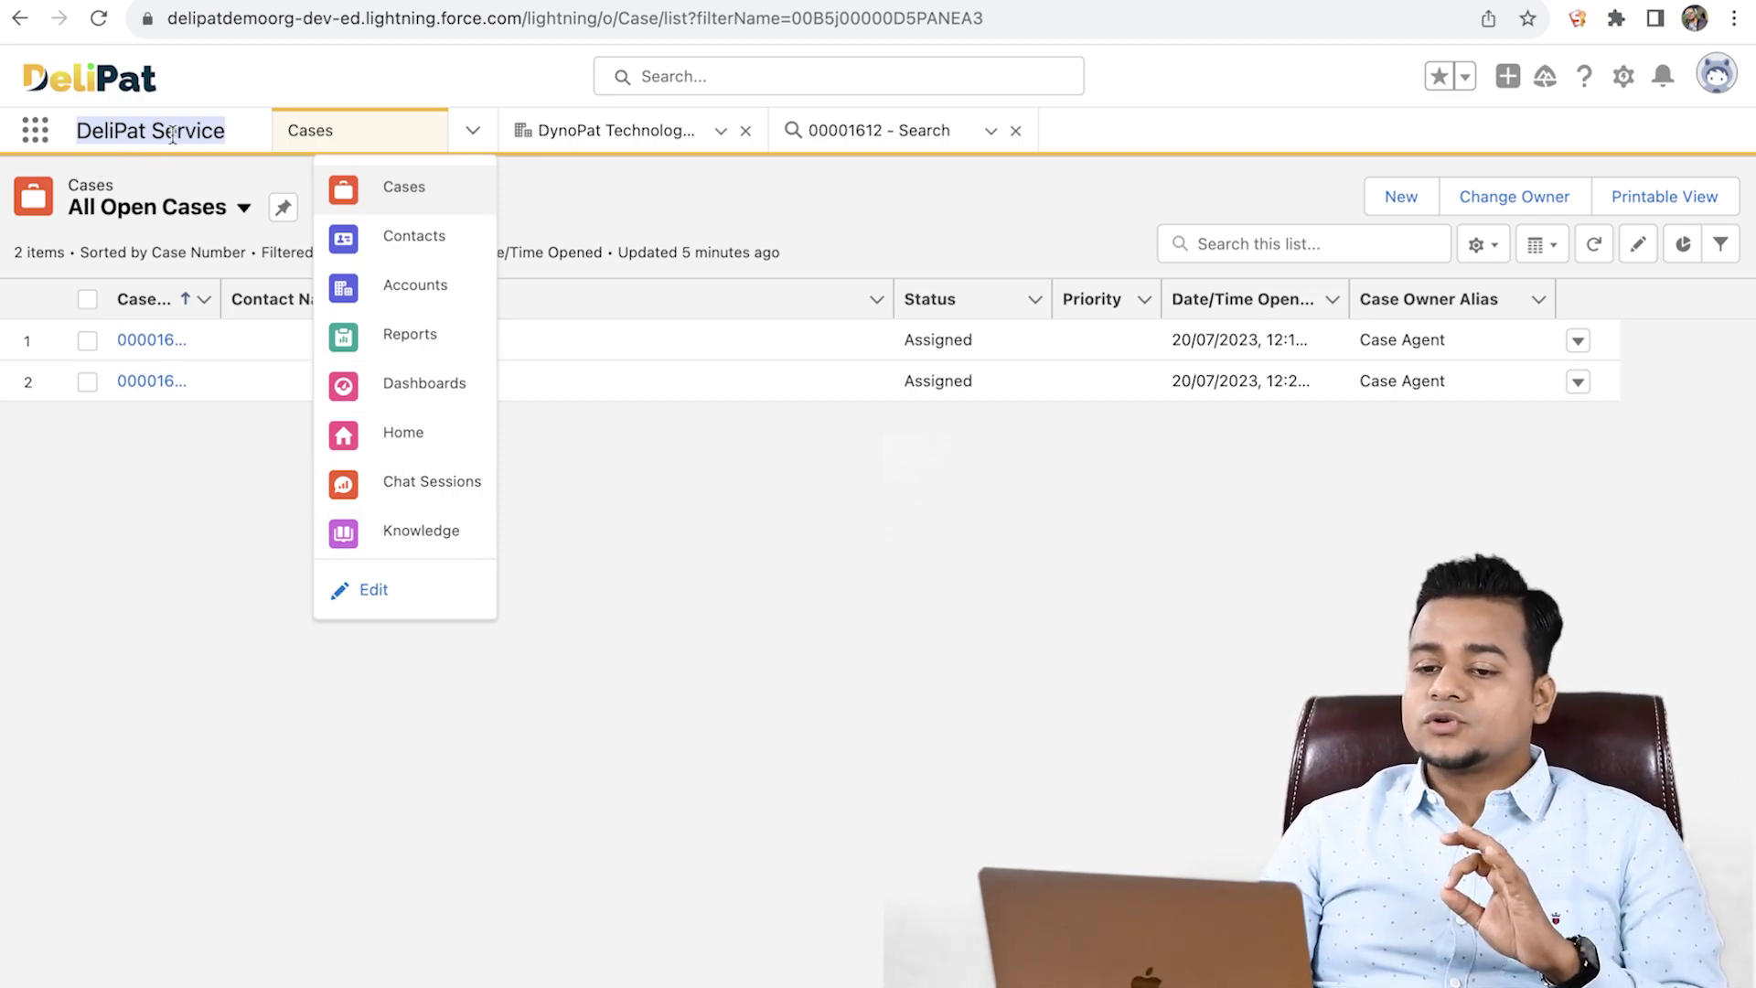
click(36, 133)
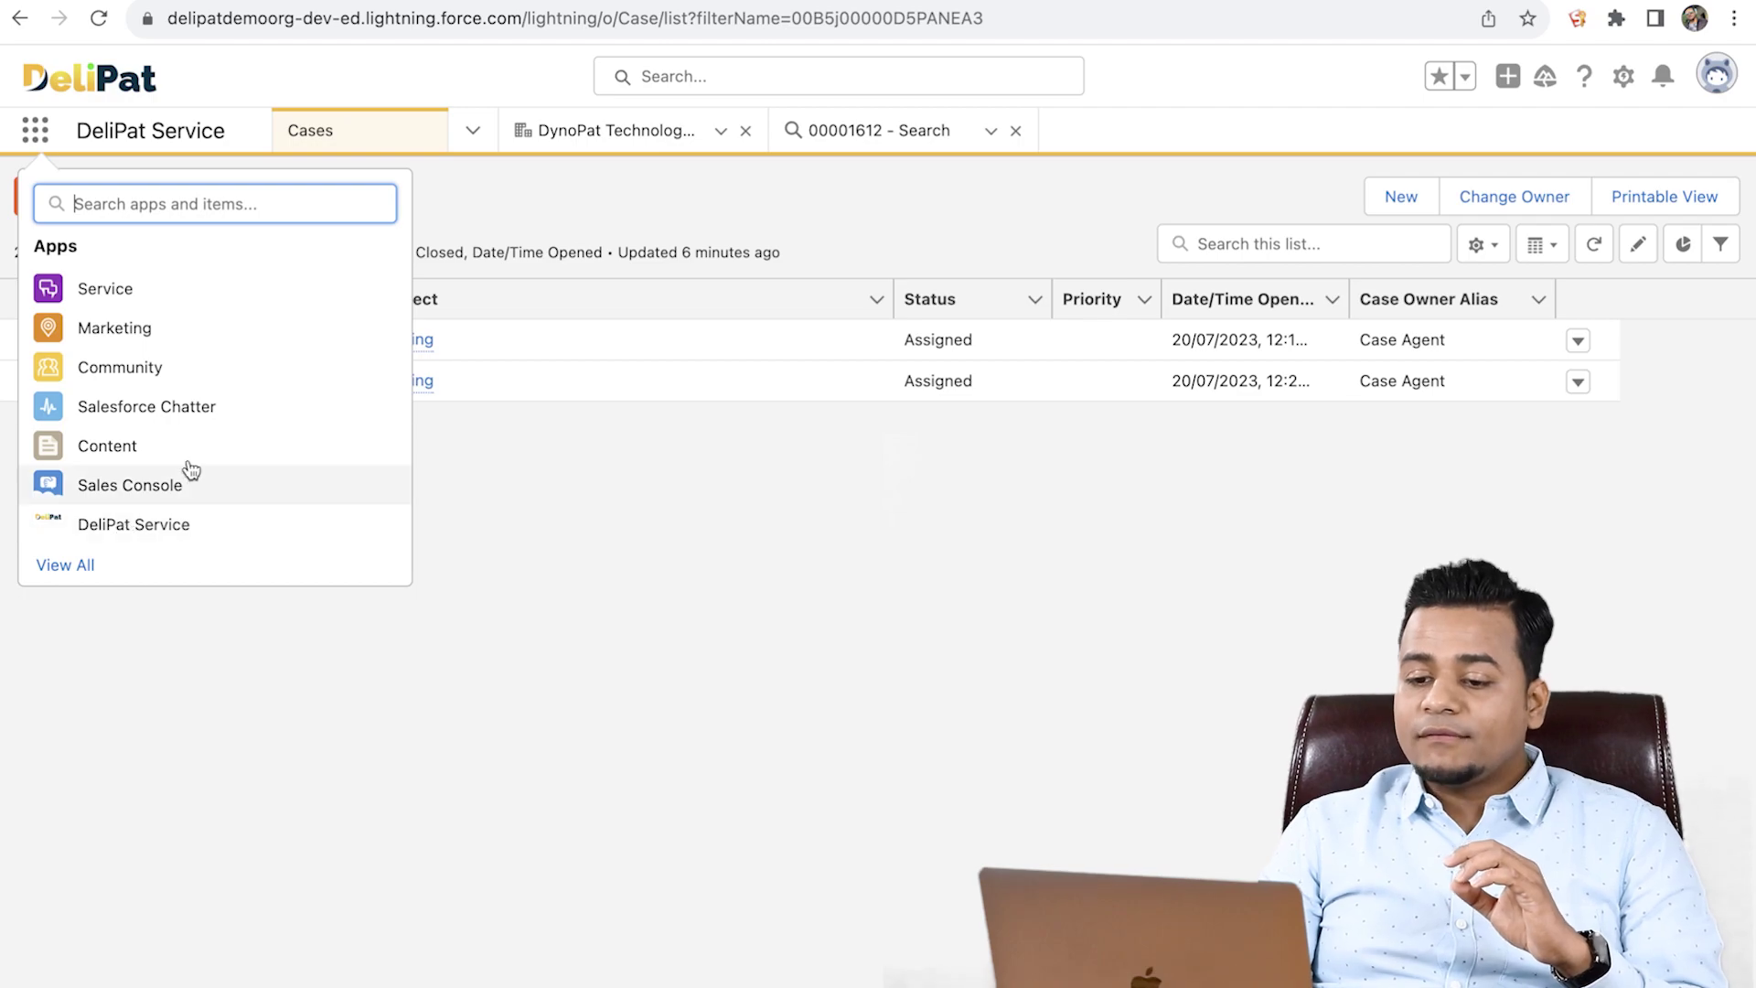
click(107, 539)
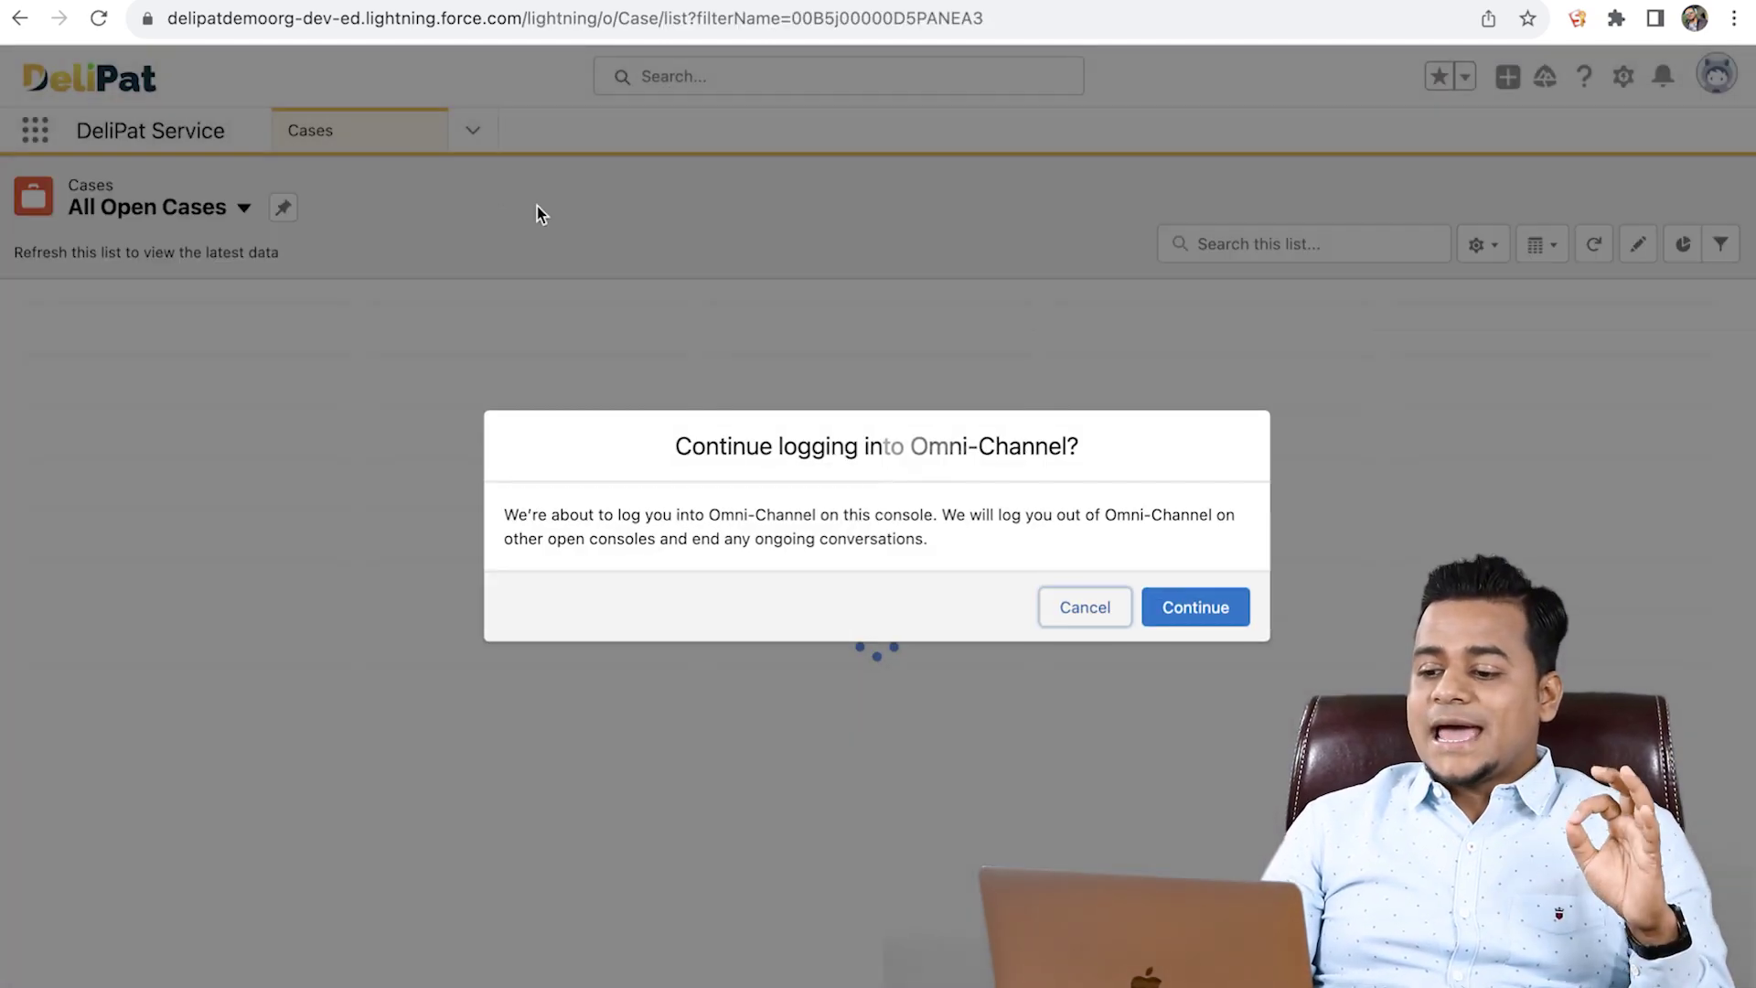
click(1101, 609)
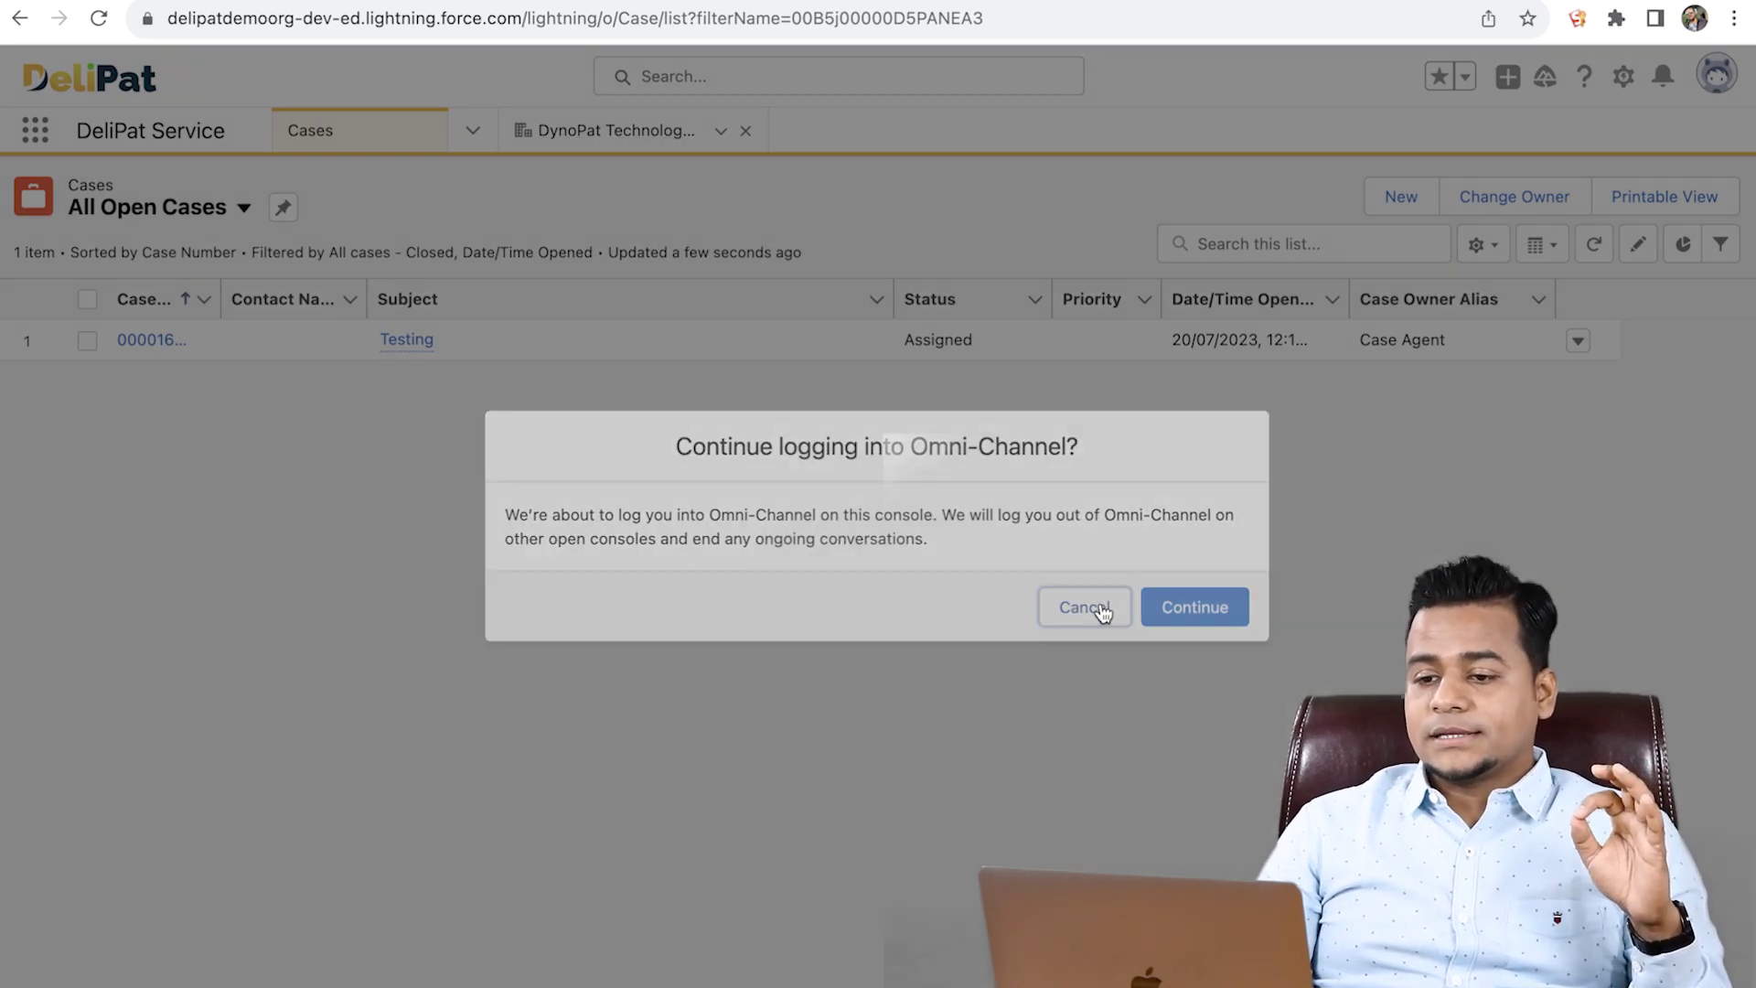
click(471, 132)
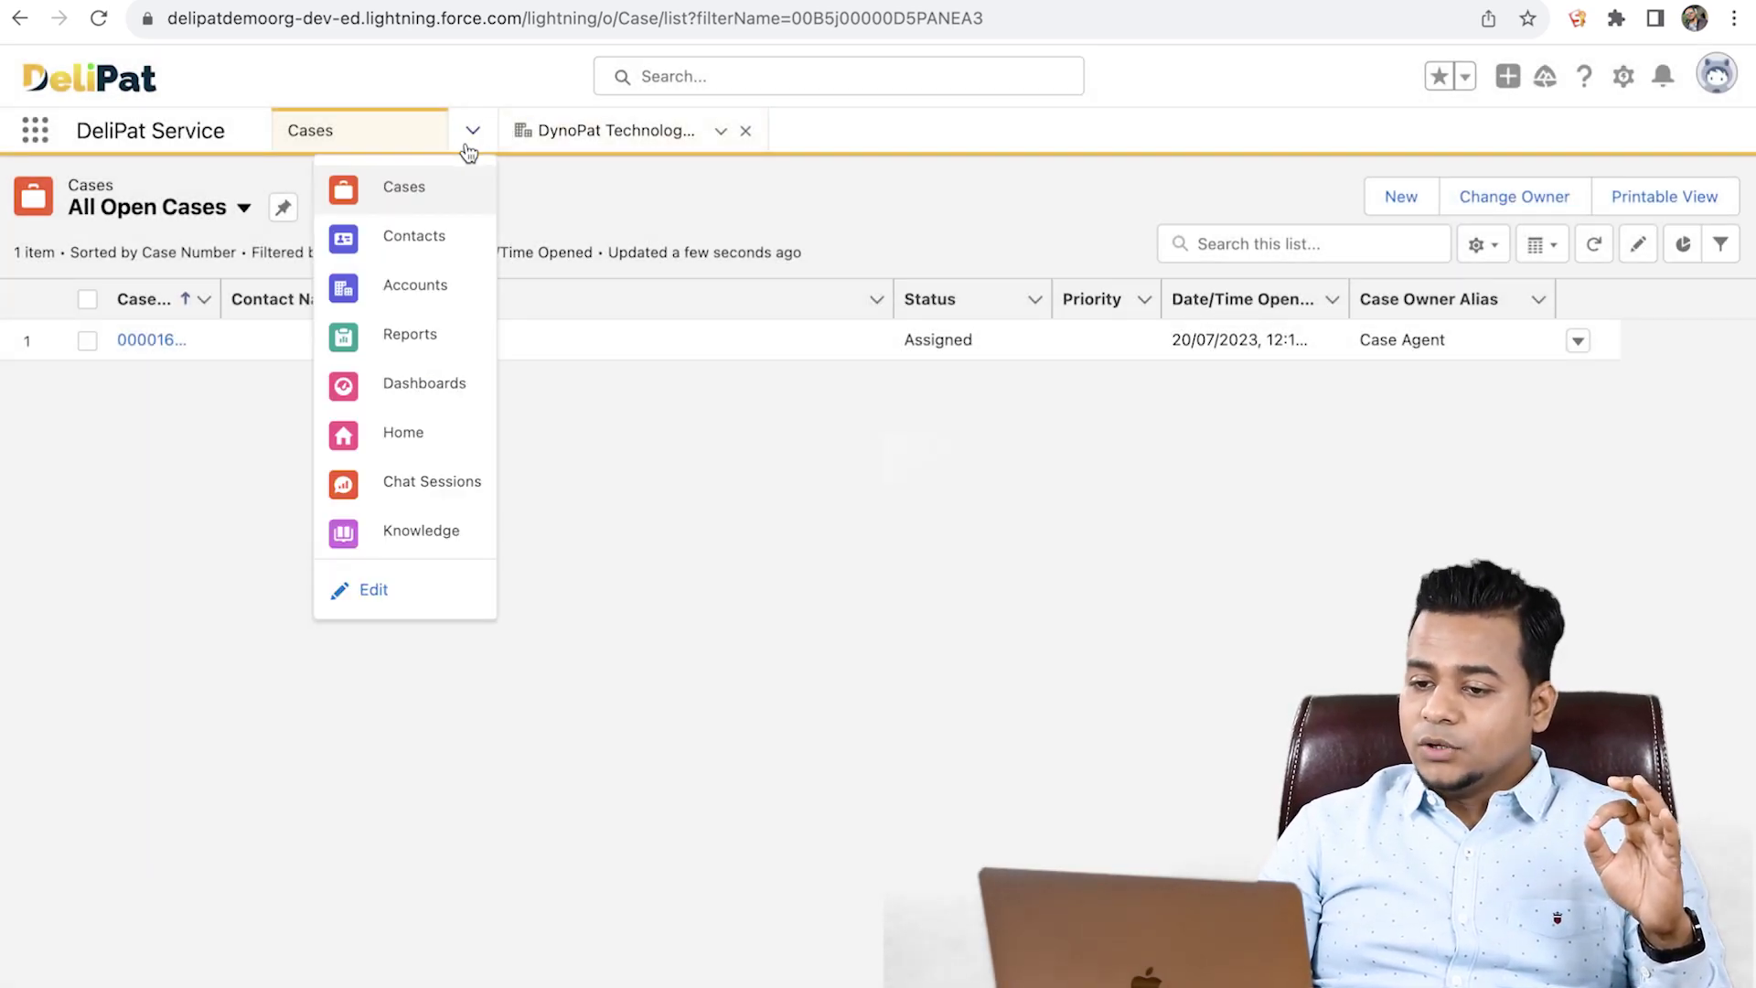
click(409, 301)
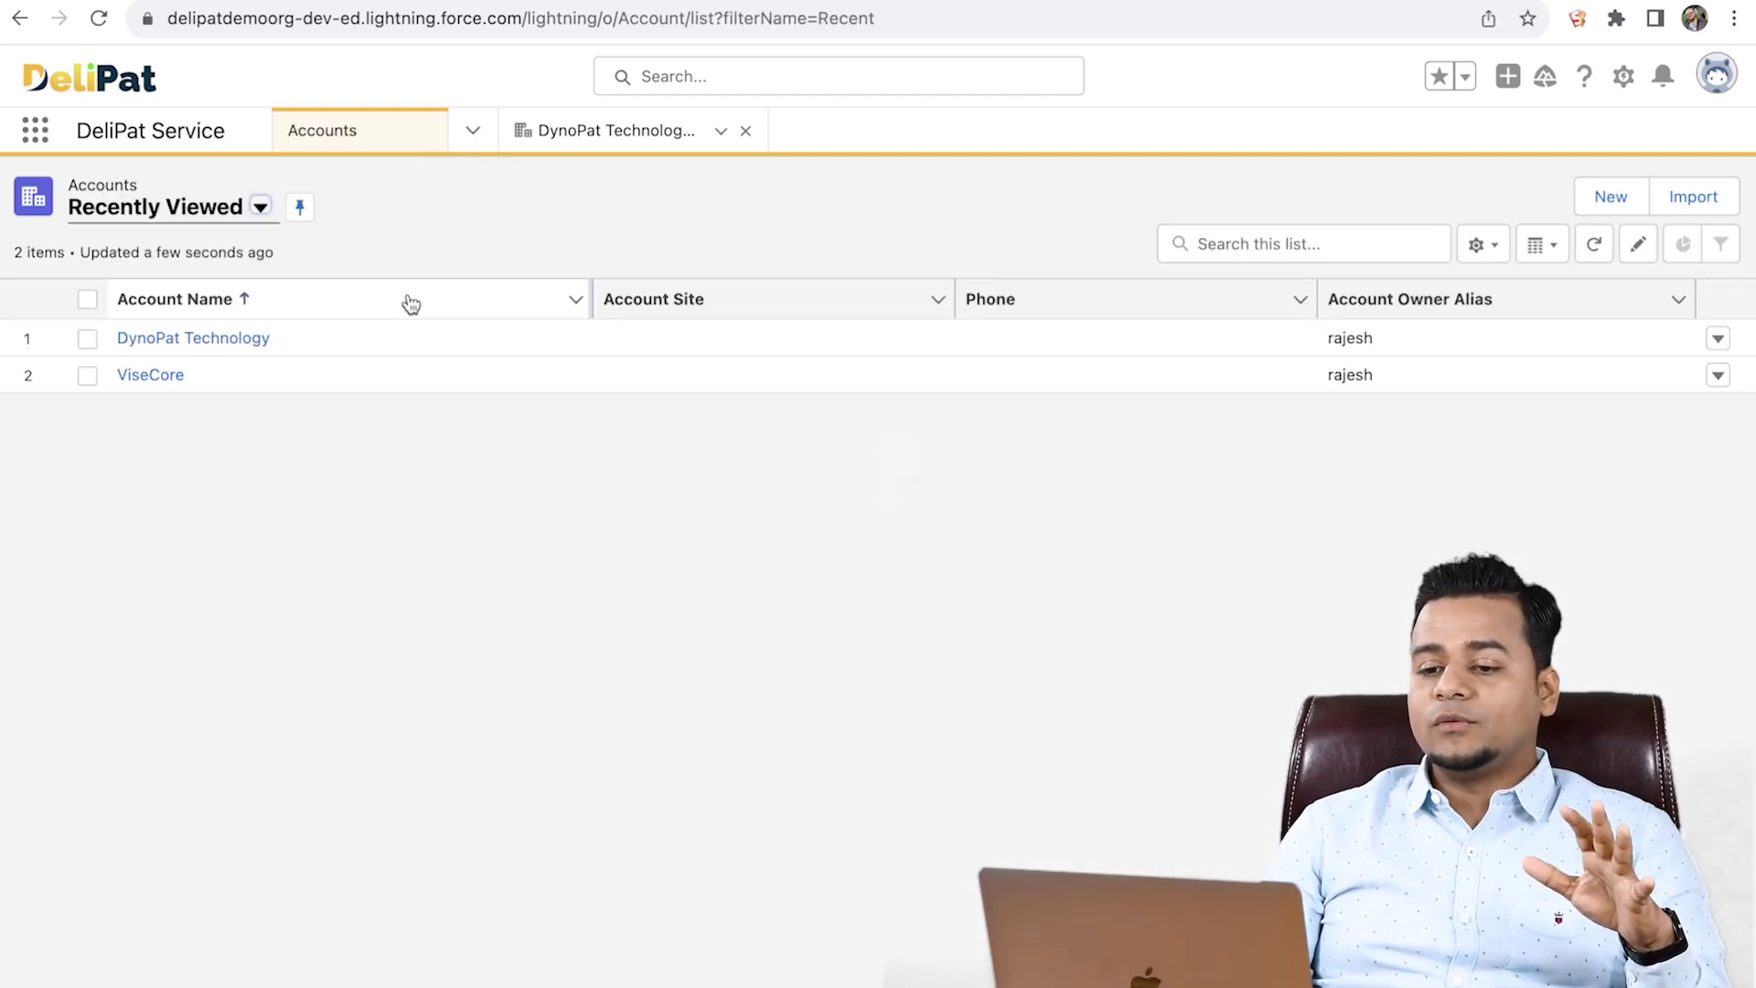
Review DynoPat Technology's Related tab: one contact and no cases.
click(194, 340)
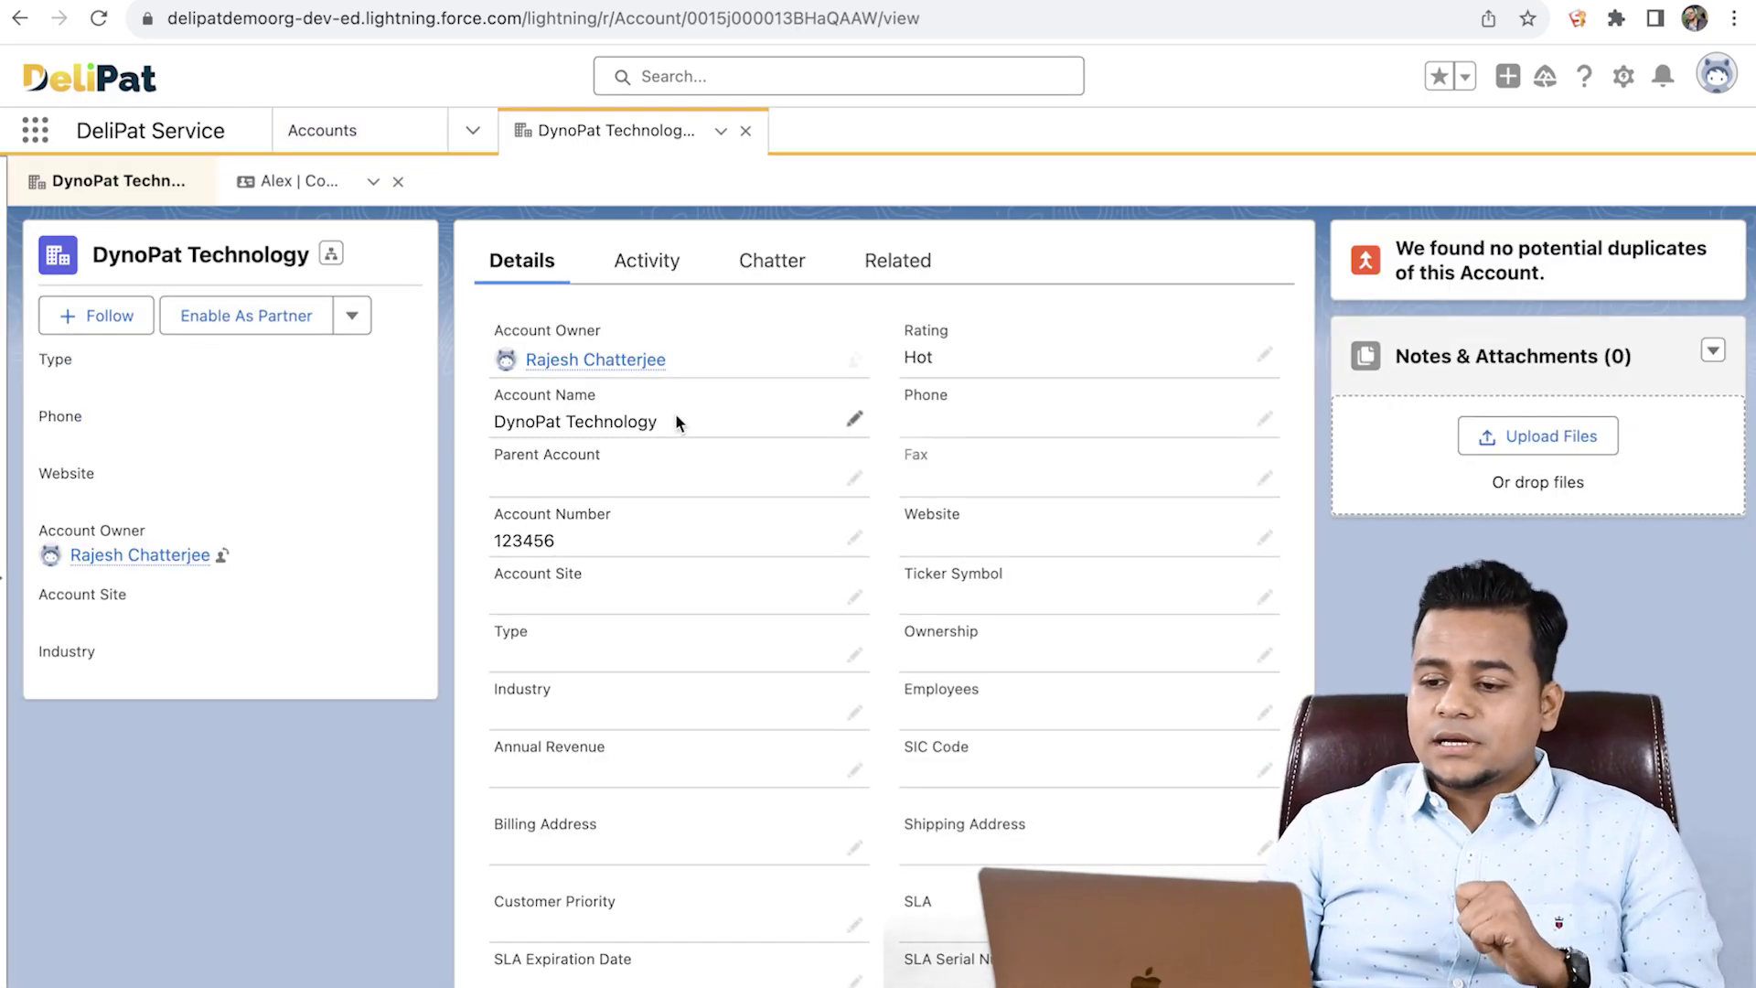
click(893, 268)
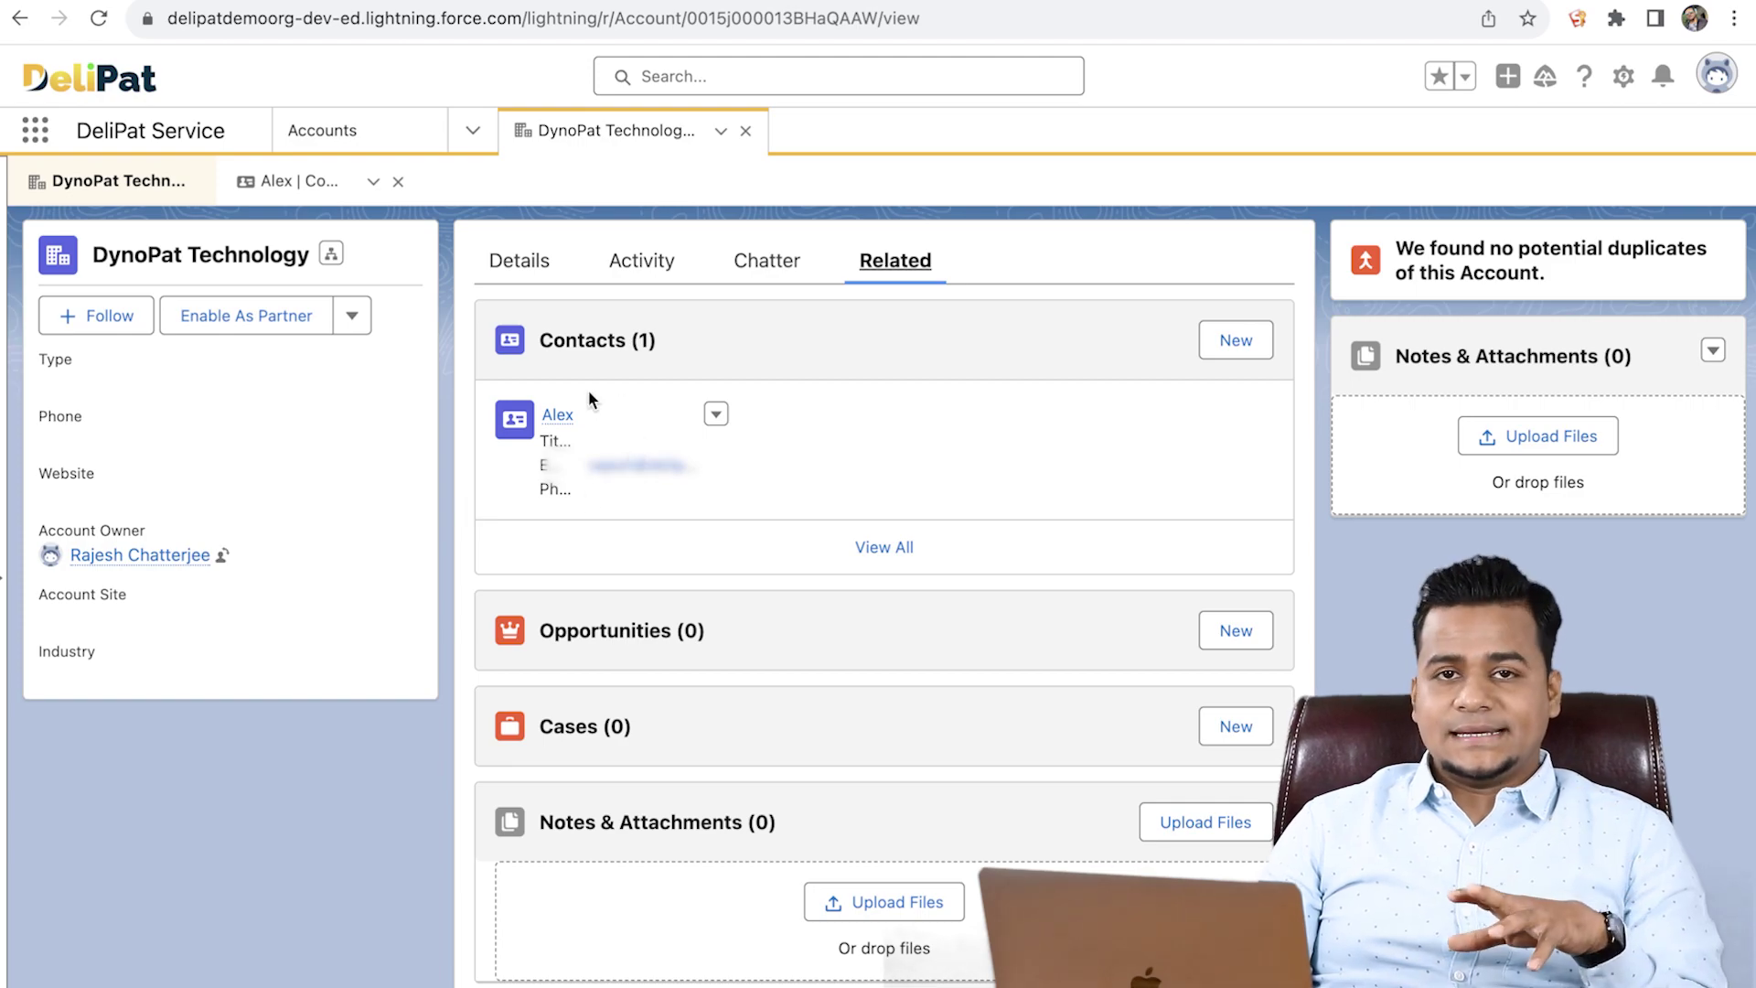
mouse_move(551, 418)
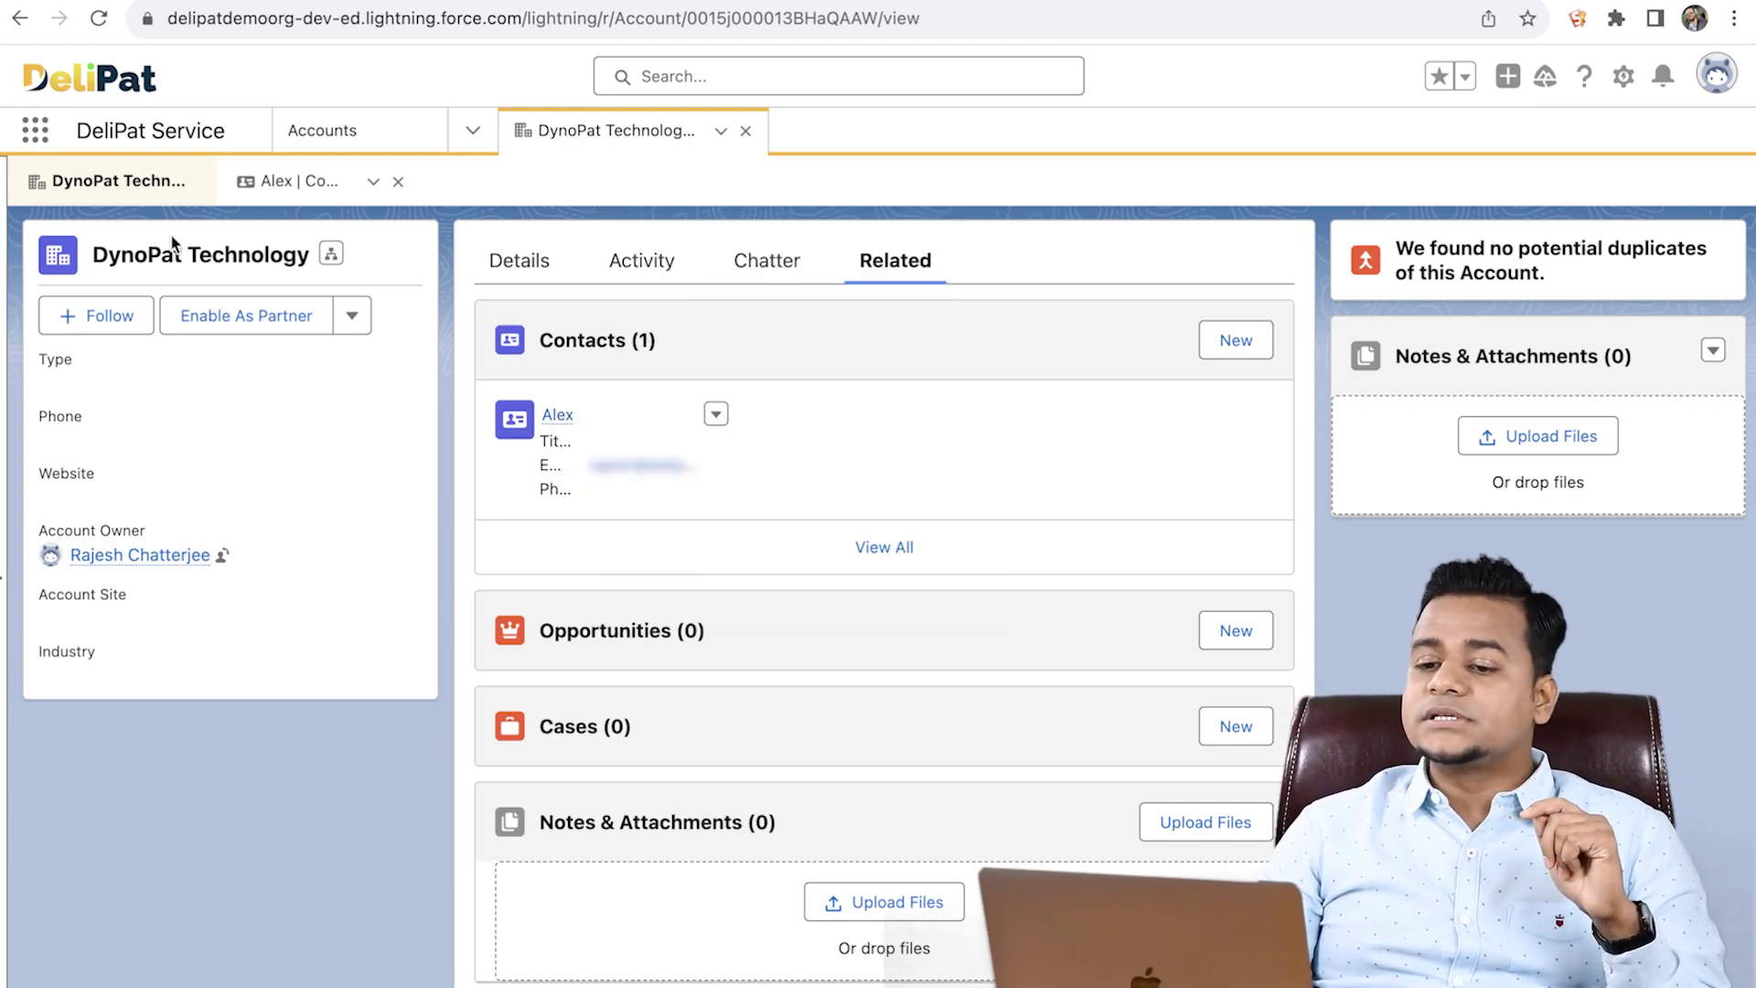
drag(307, 256, 51, 267)
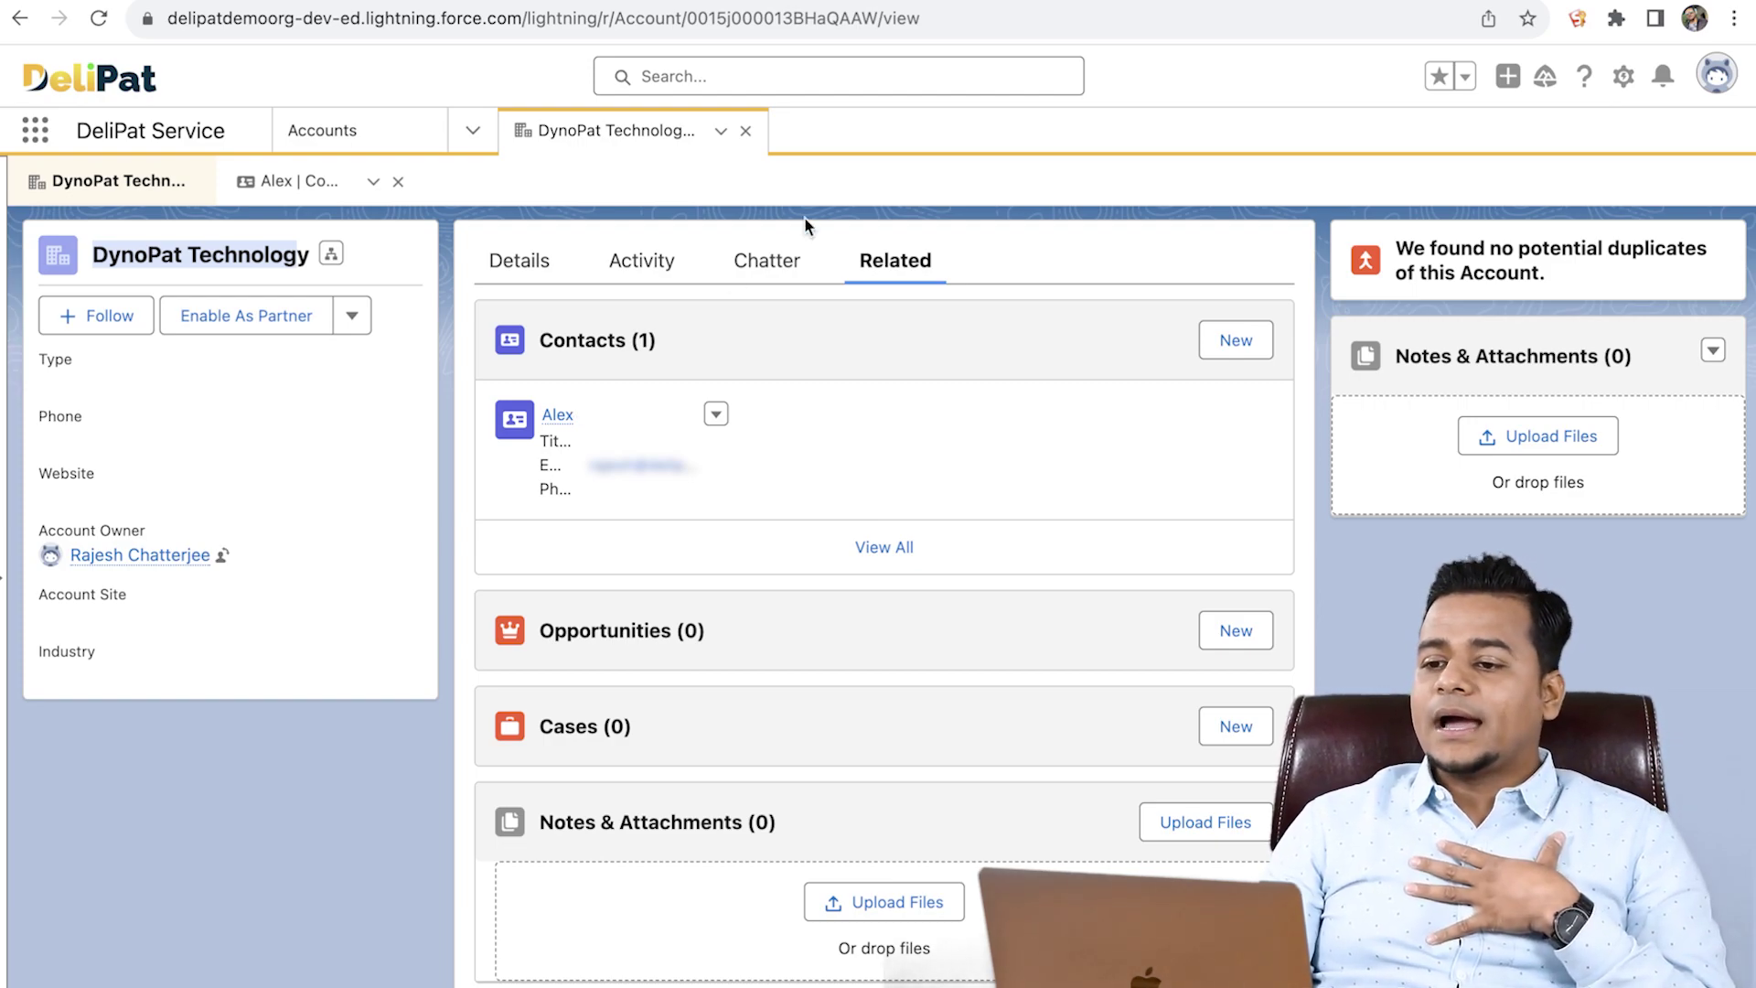
click(736, 2)
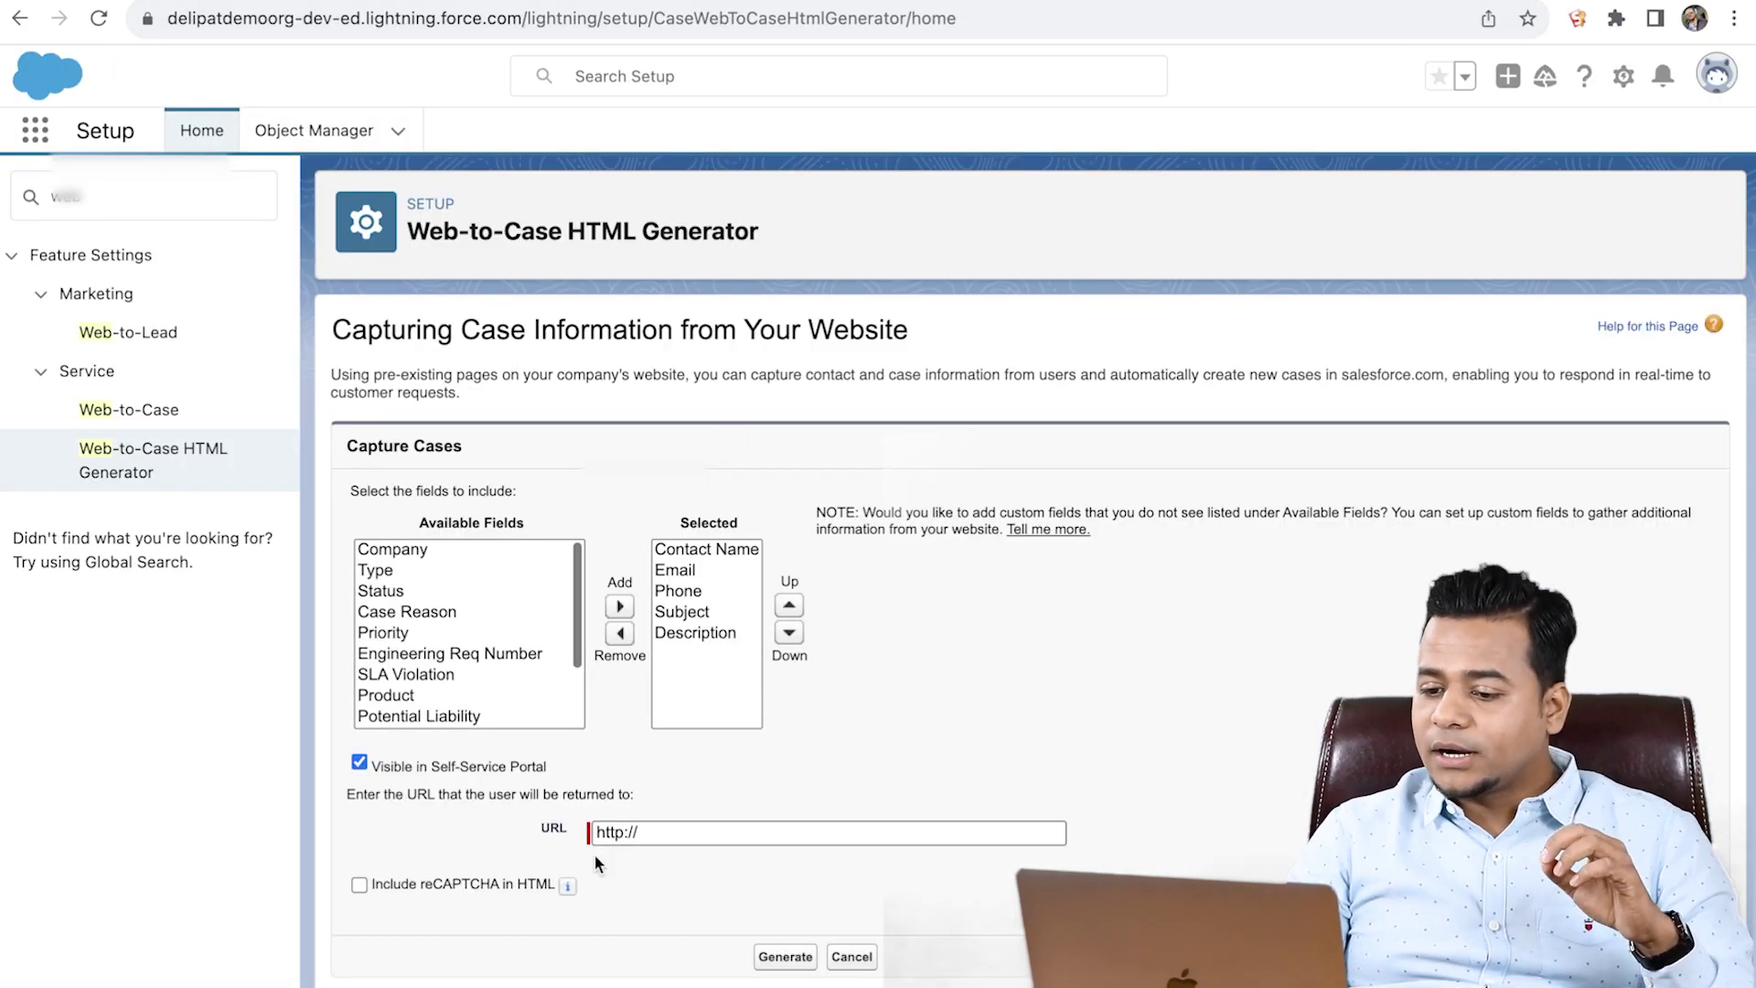
click(611, 832)
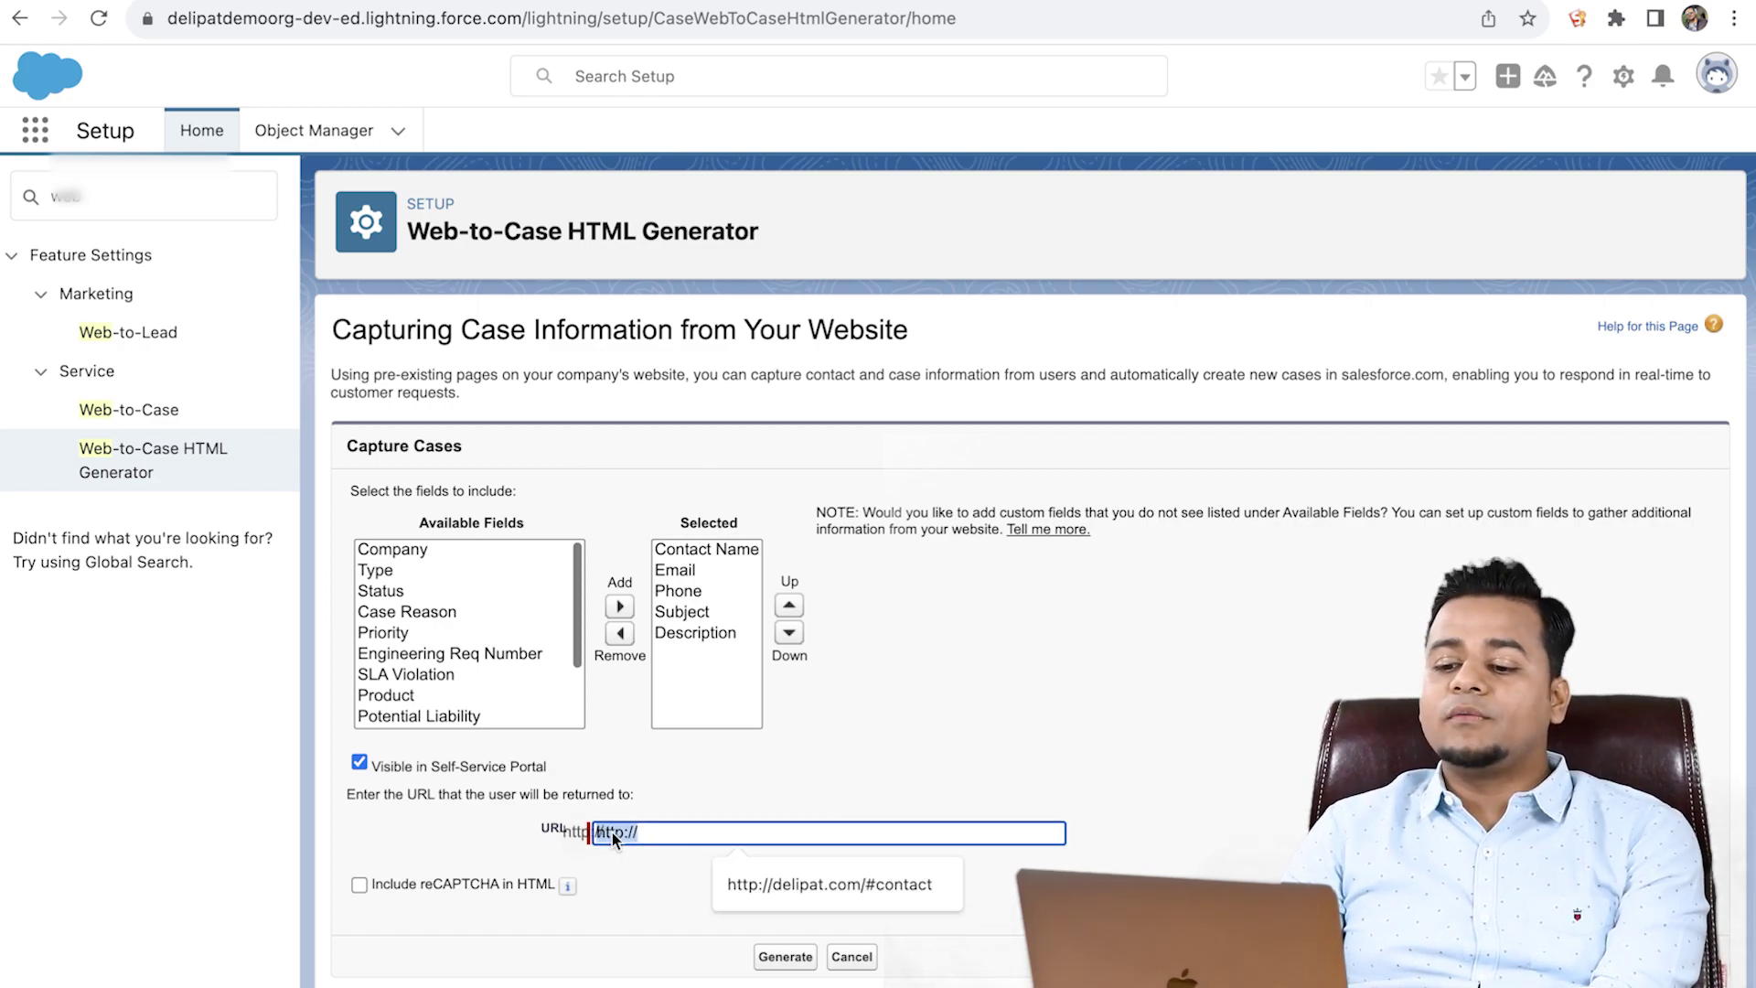
triple_click(610, 832)
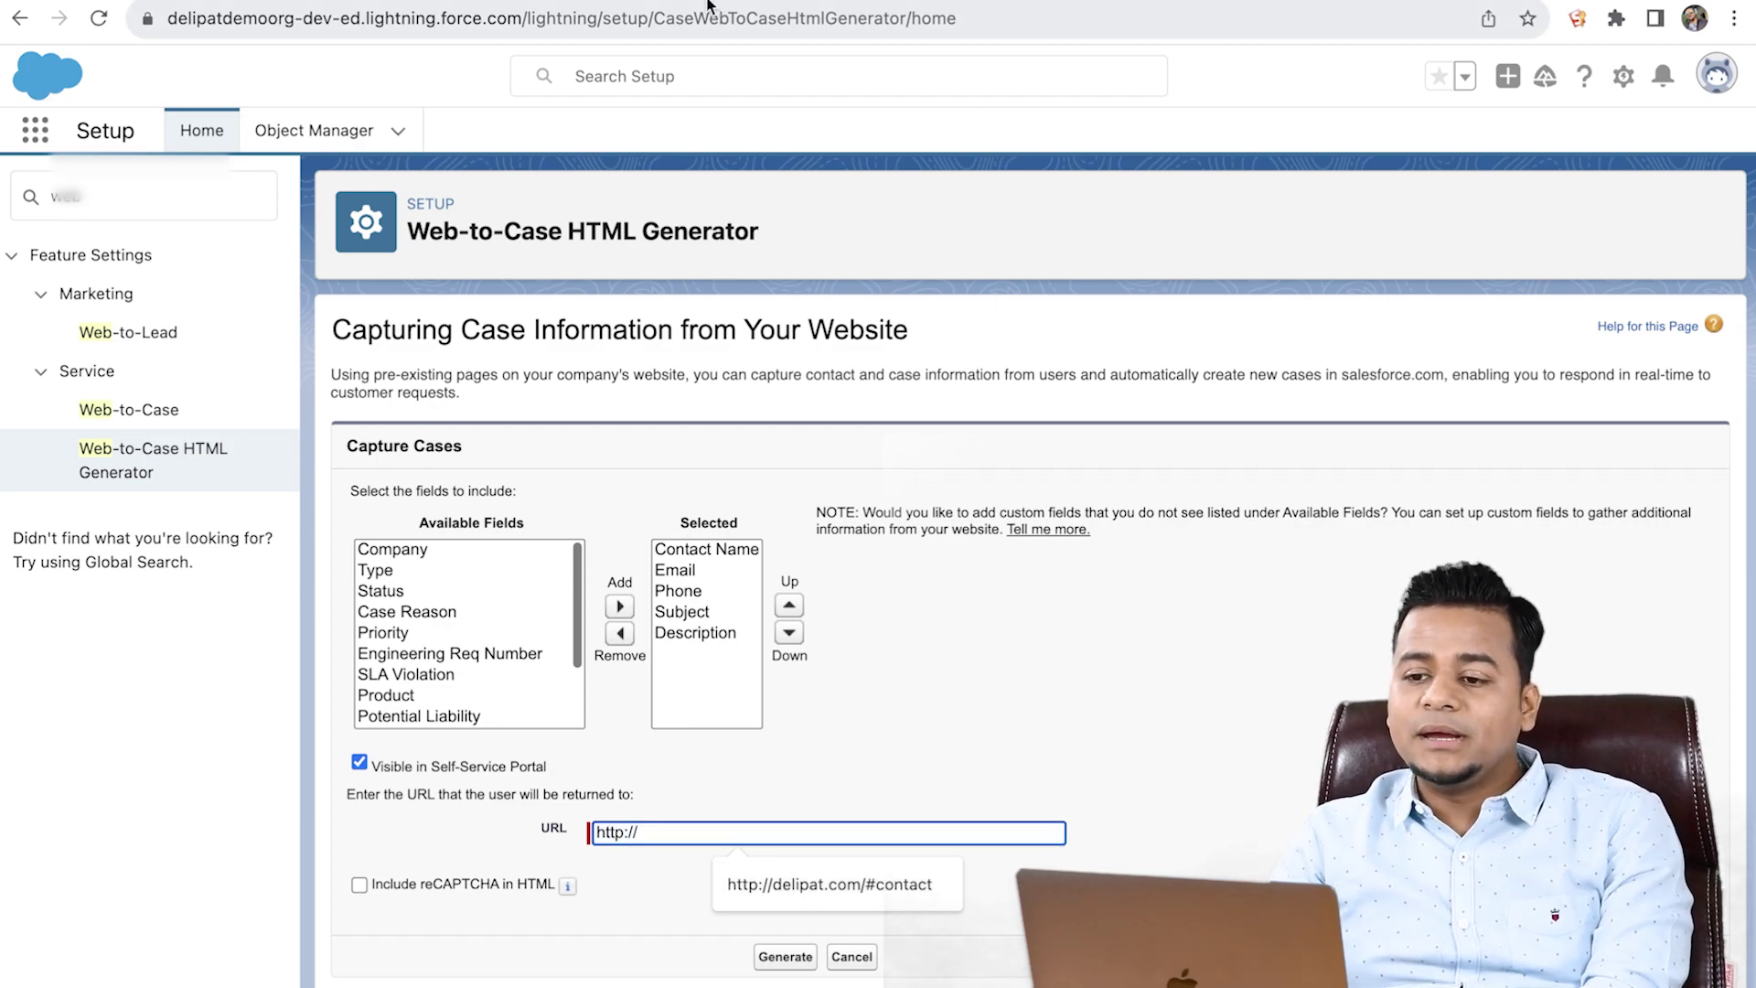
key(Escape)
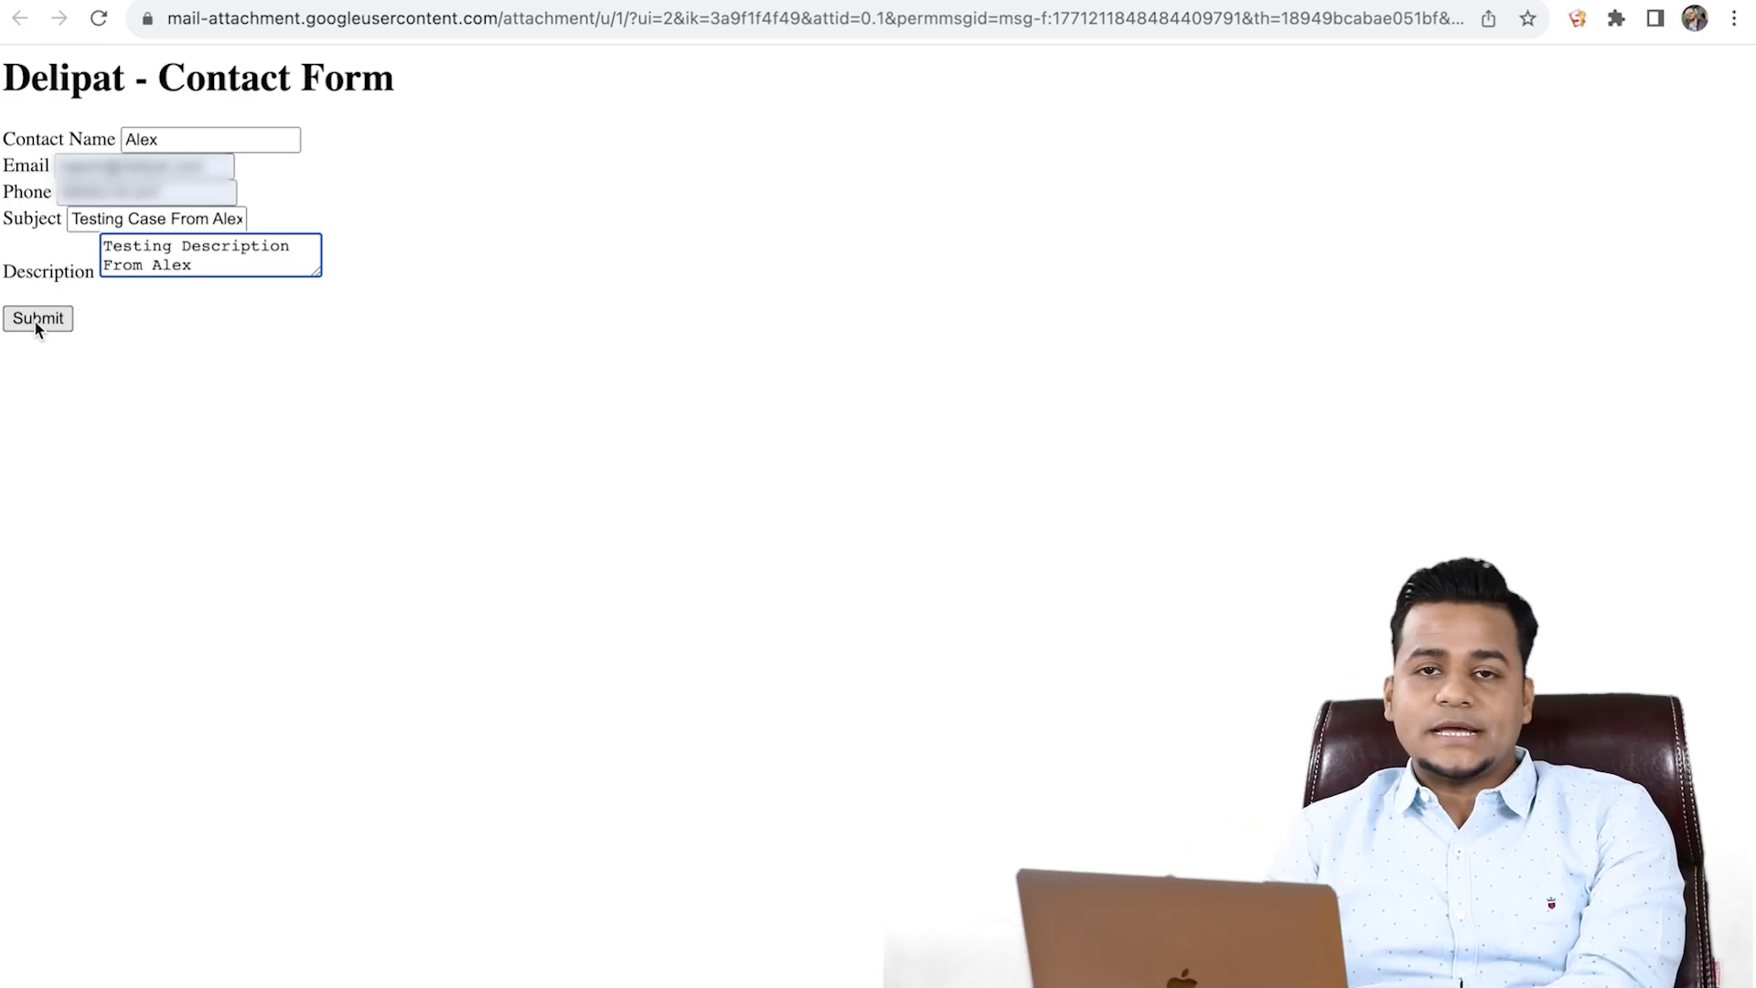
Submit the filled Delipat contact form to create a case.
click(36, 320)
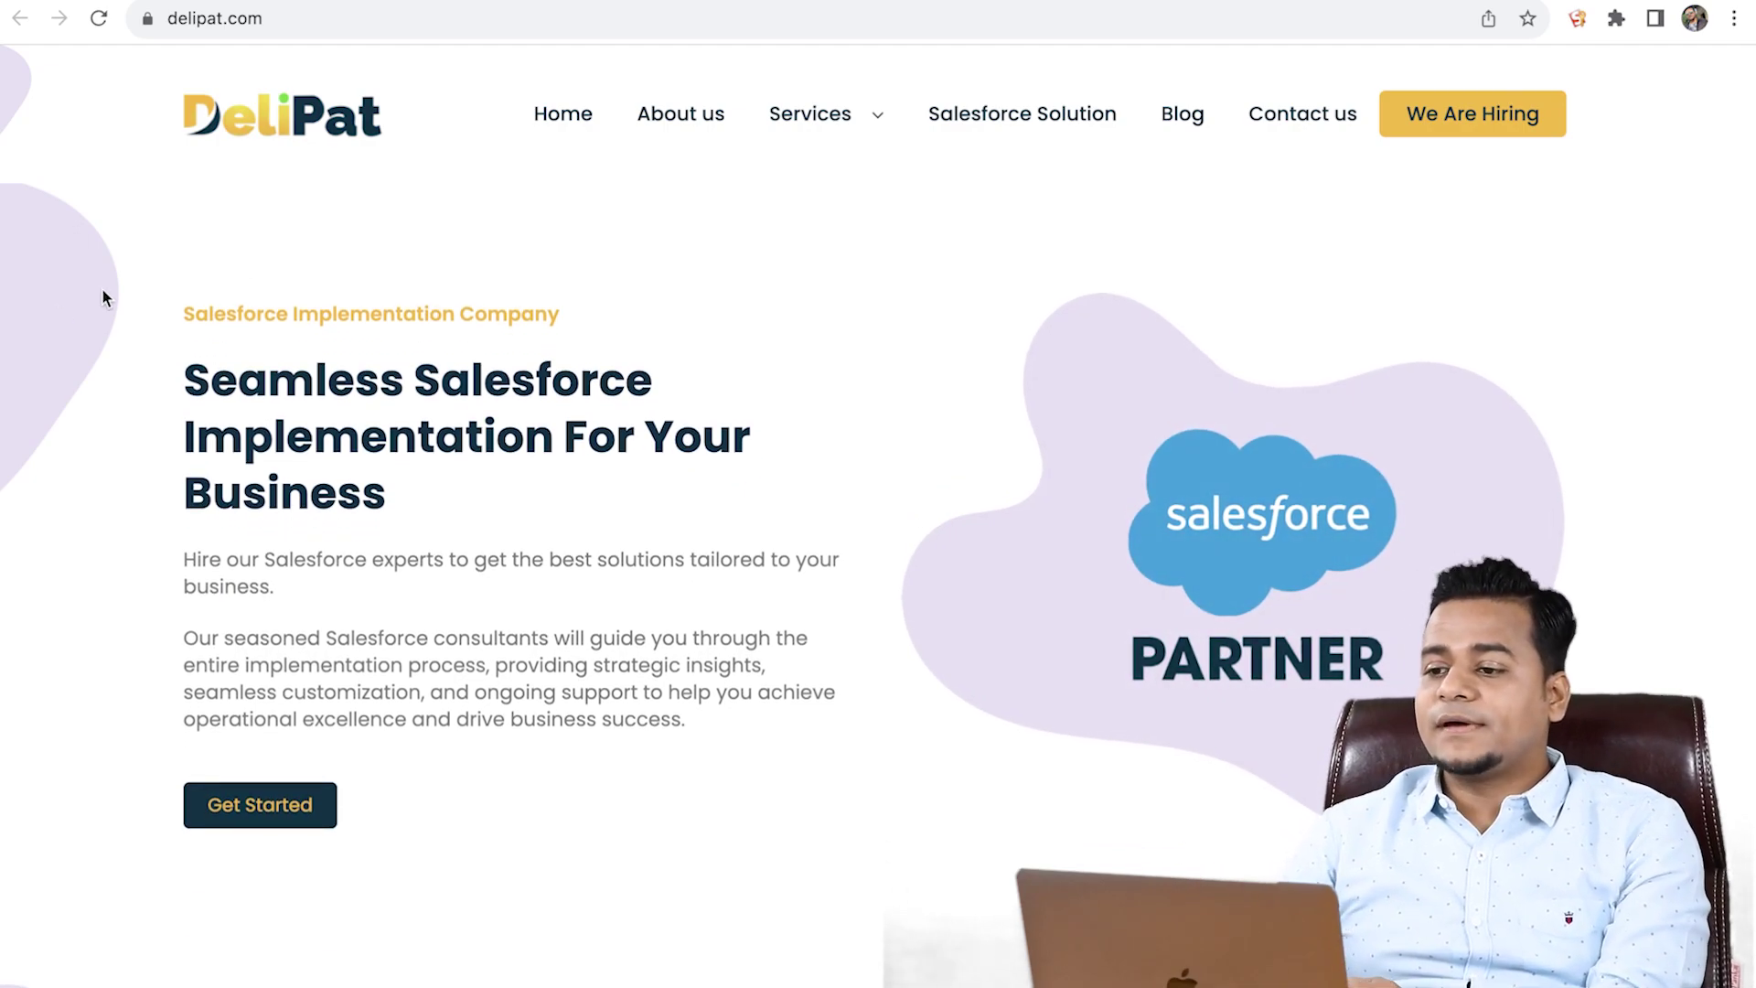
Leave the DeliPat home page for the Gmail case-confirmation email.
click(506, 5)
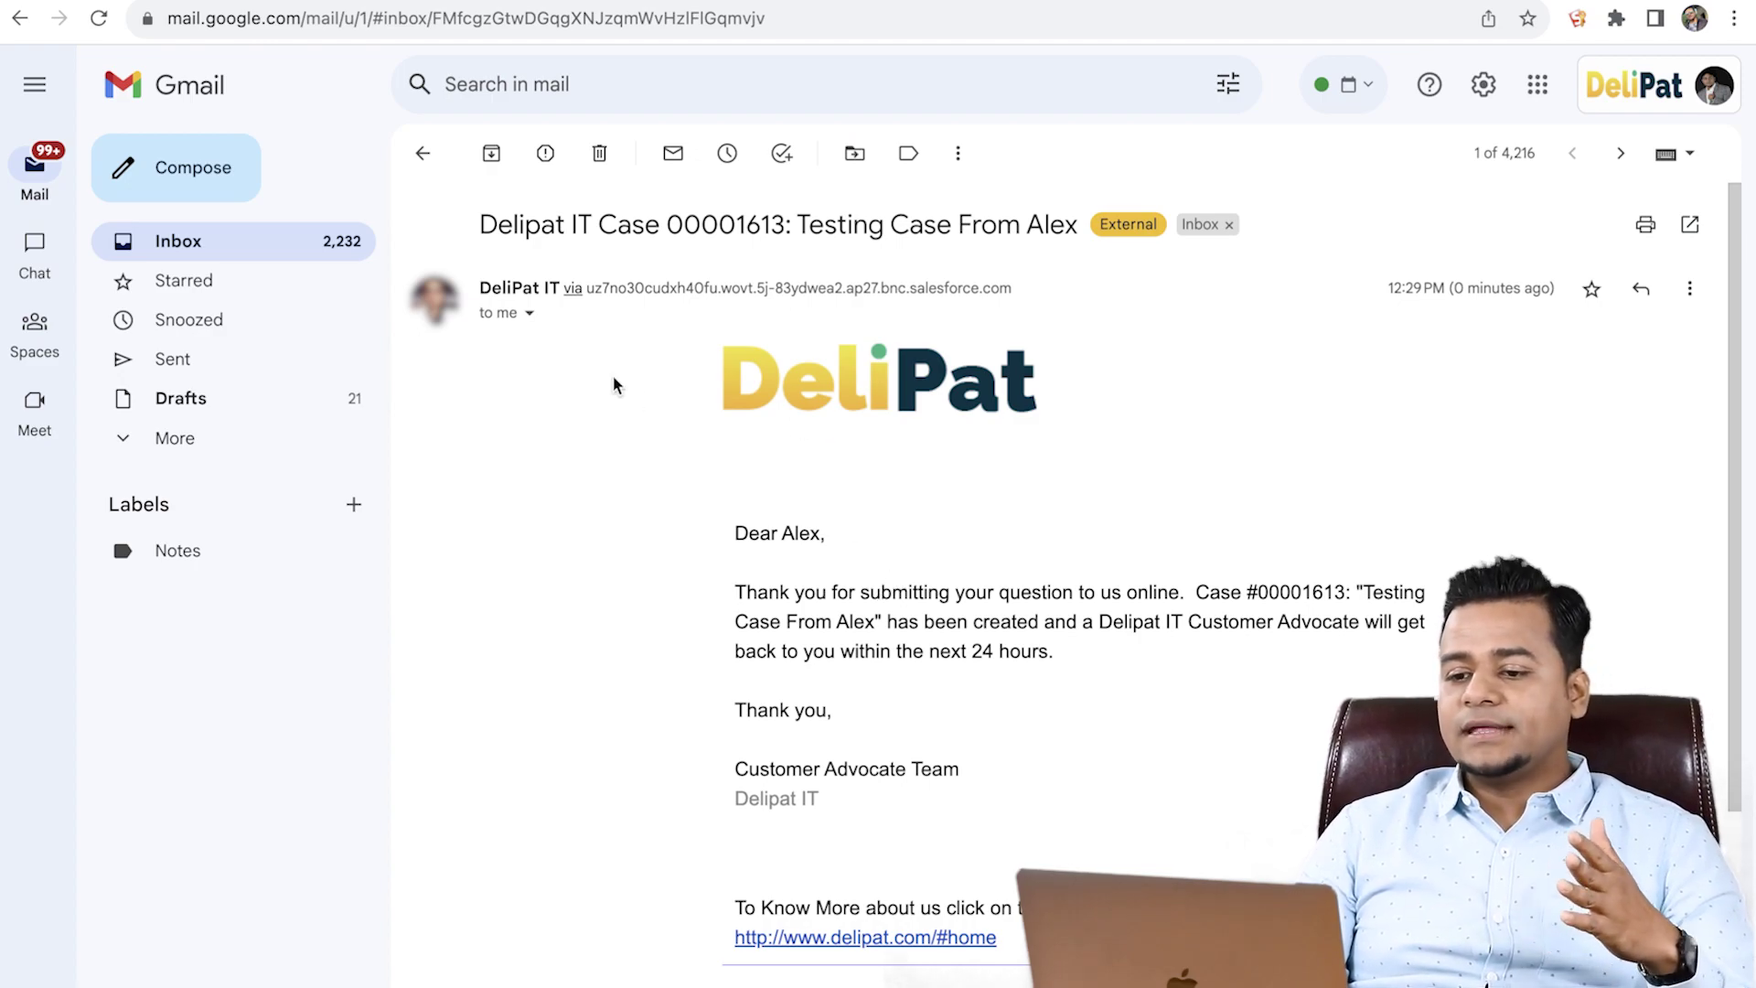
Select case number 00001613 in the email subject and then in the body.
mouse_move(454, 325)
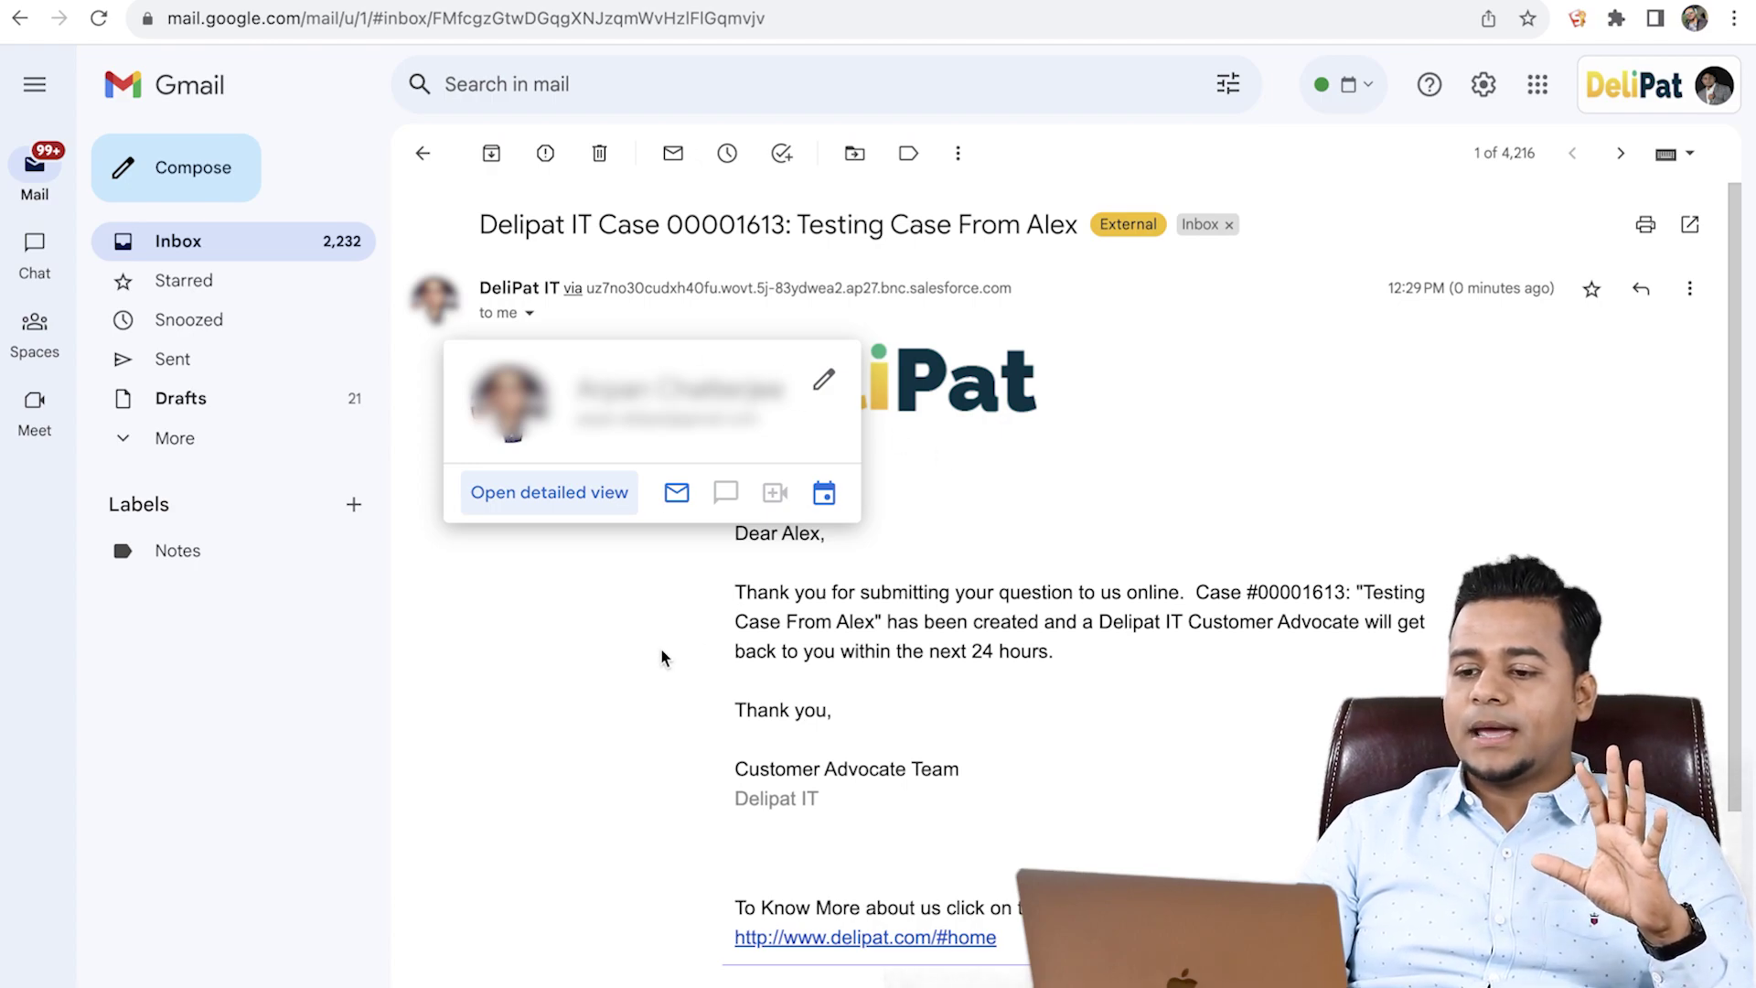
double_click(715, 224)
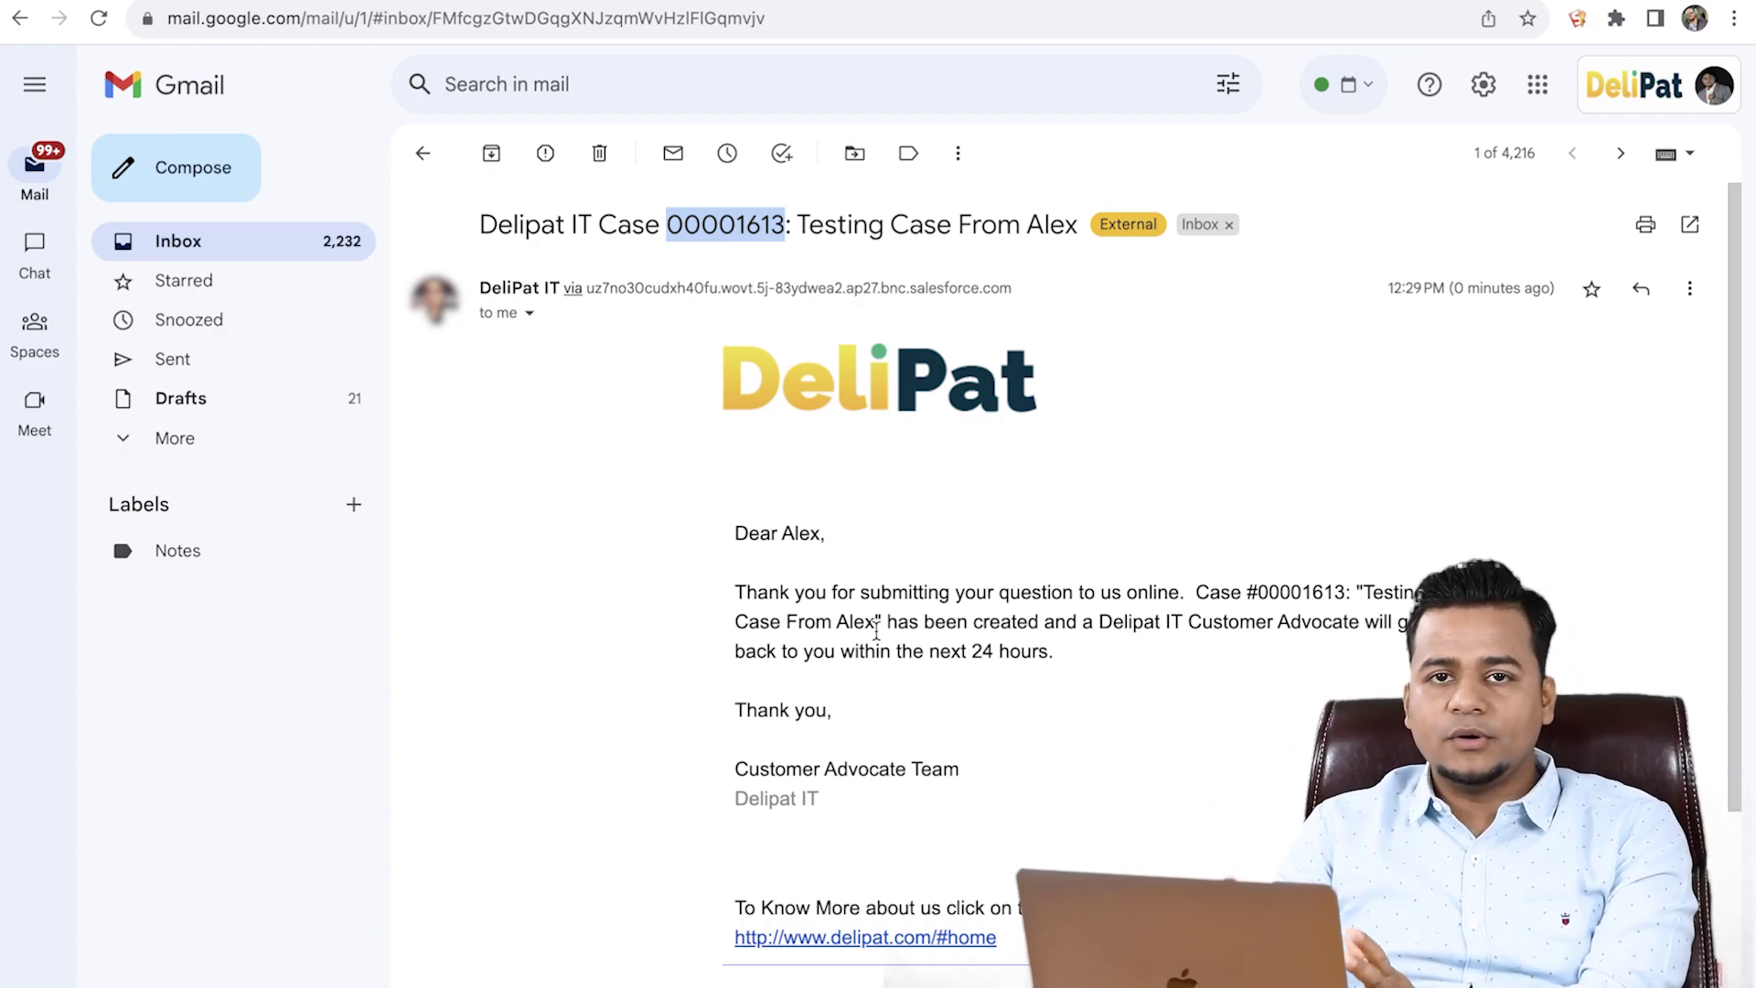
scroll(837, 732, down, 1)
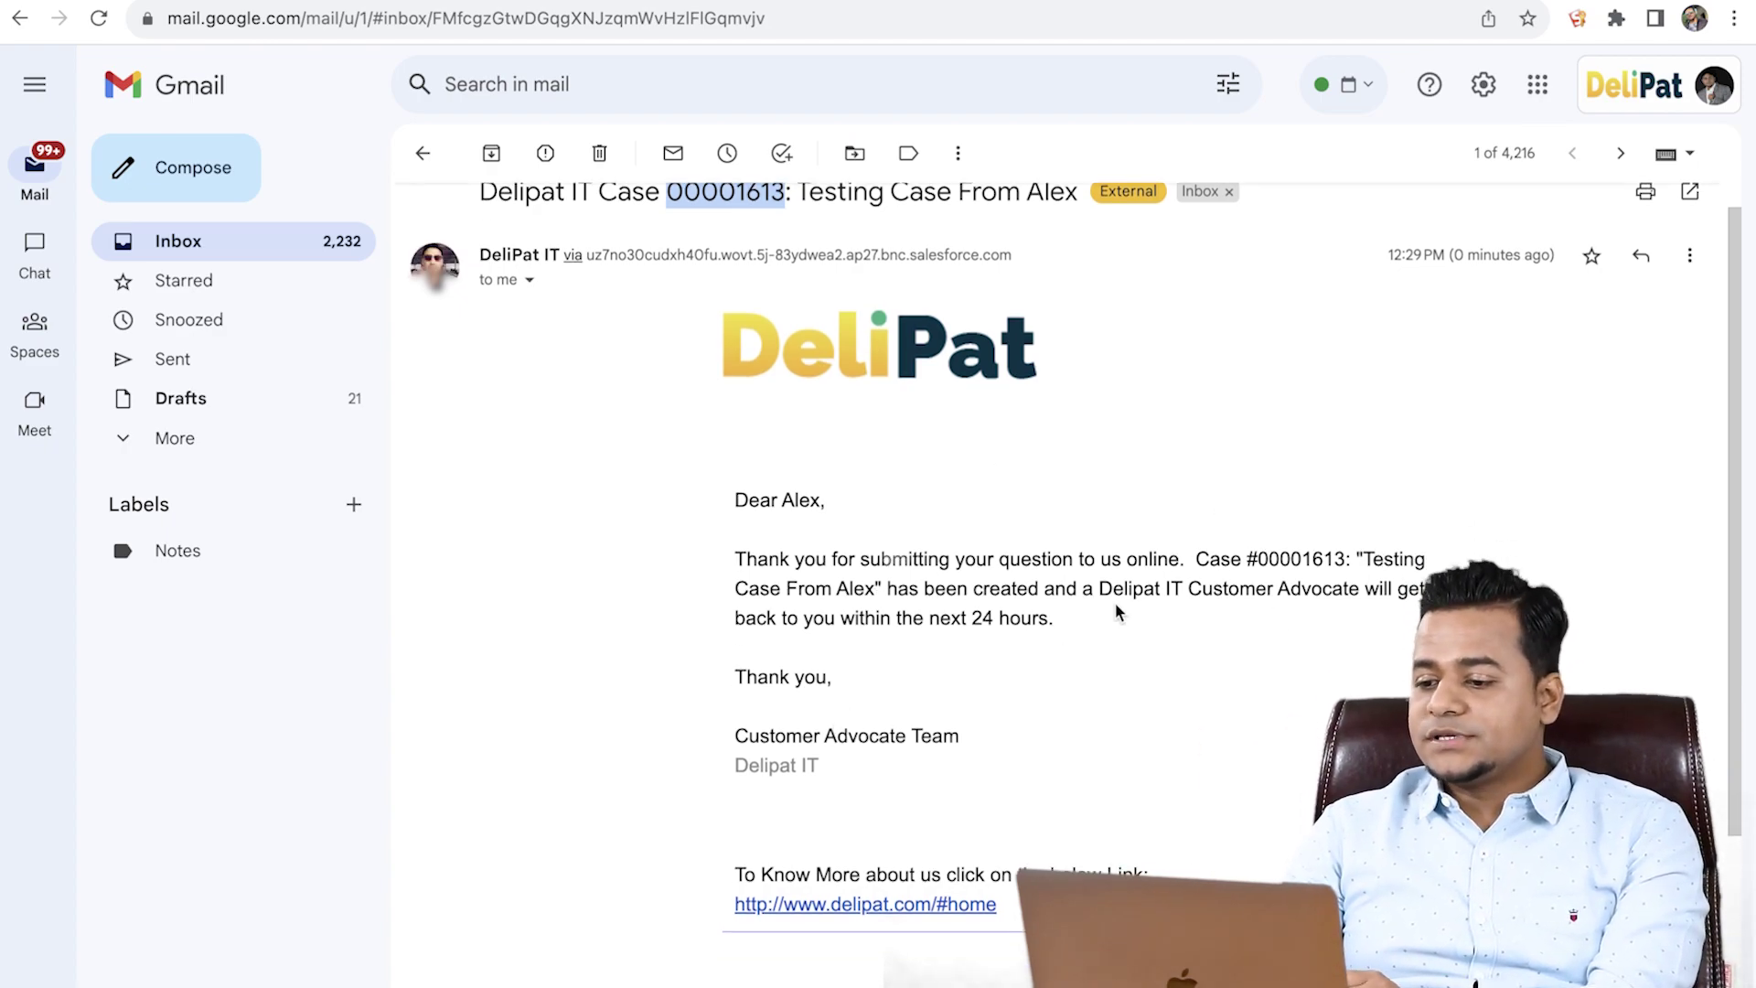
scroll(1262, 566, right, 3)
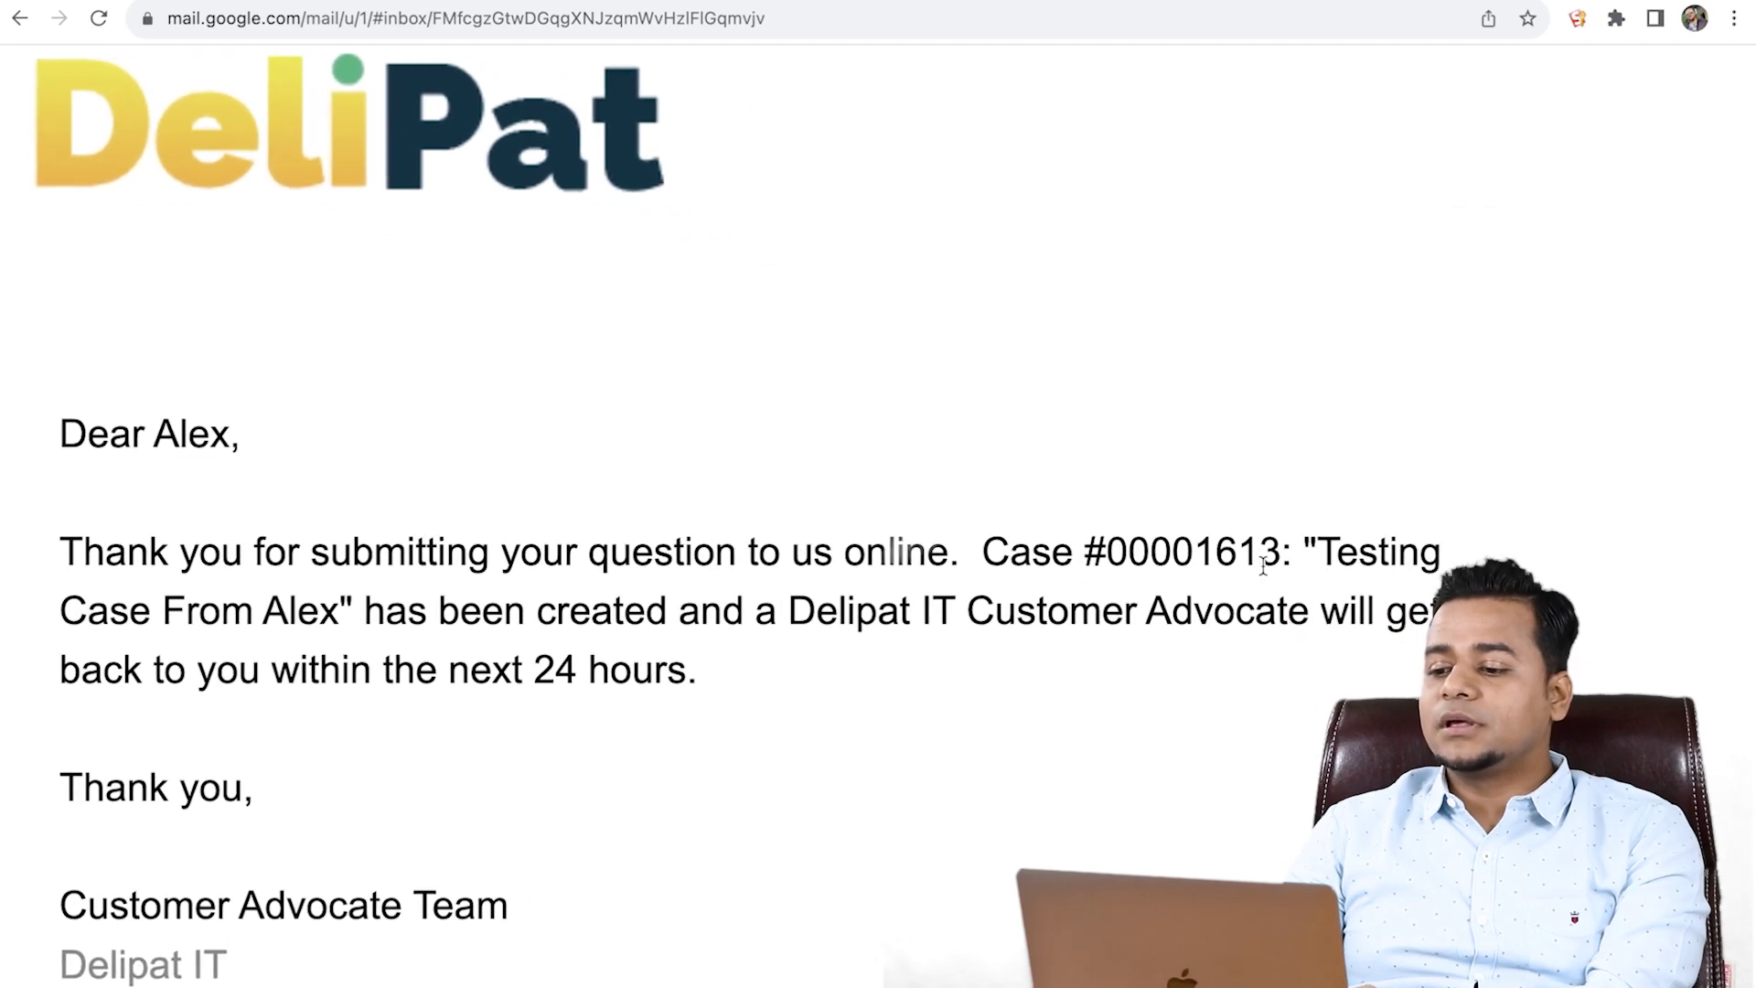
drag(1280, 554, 1113, 553)
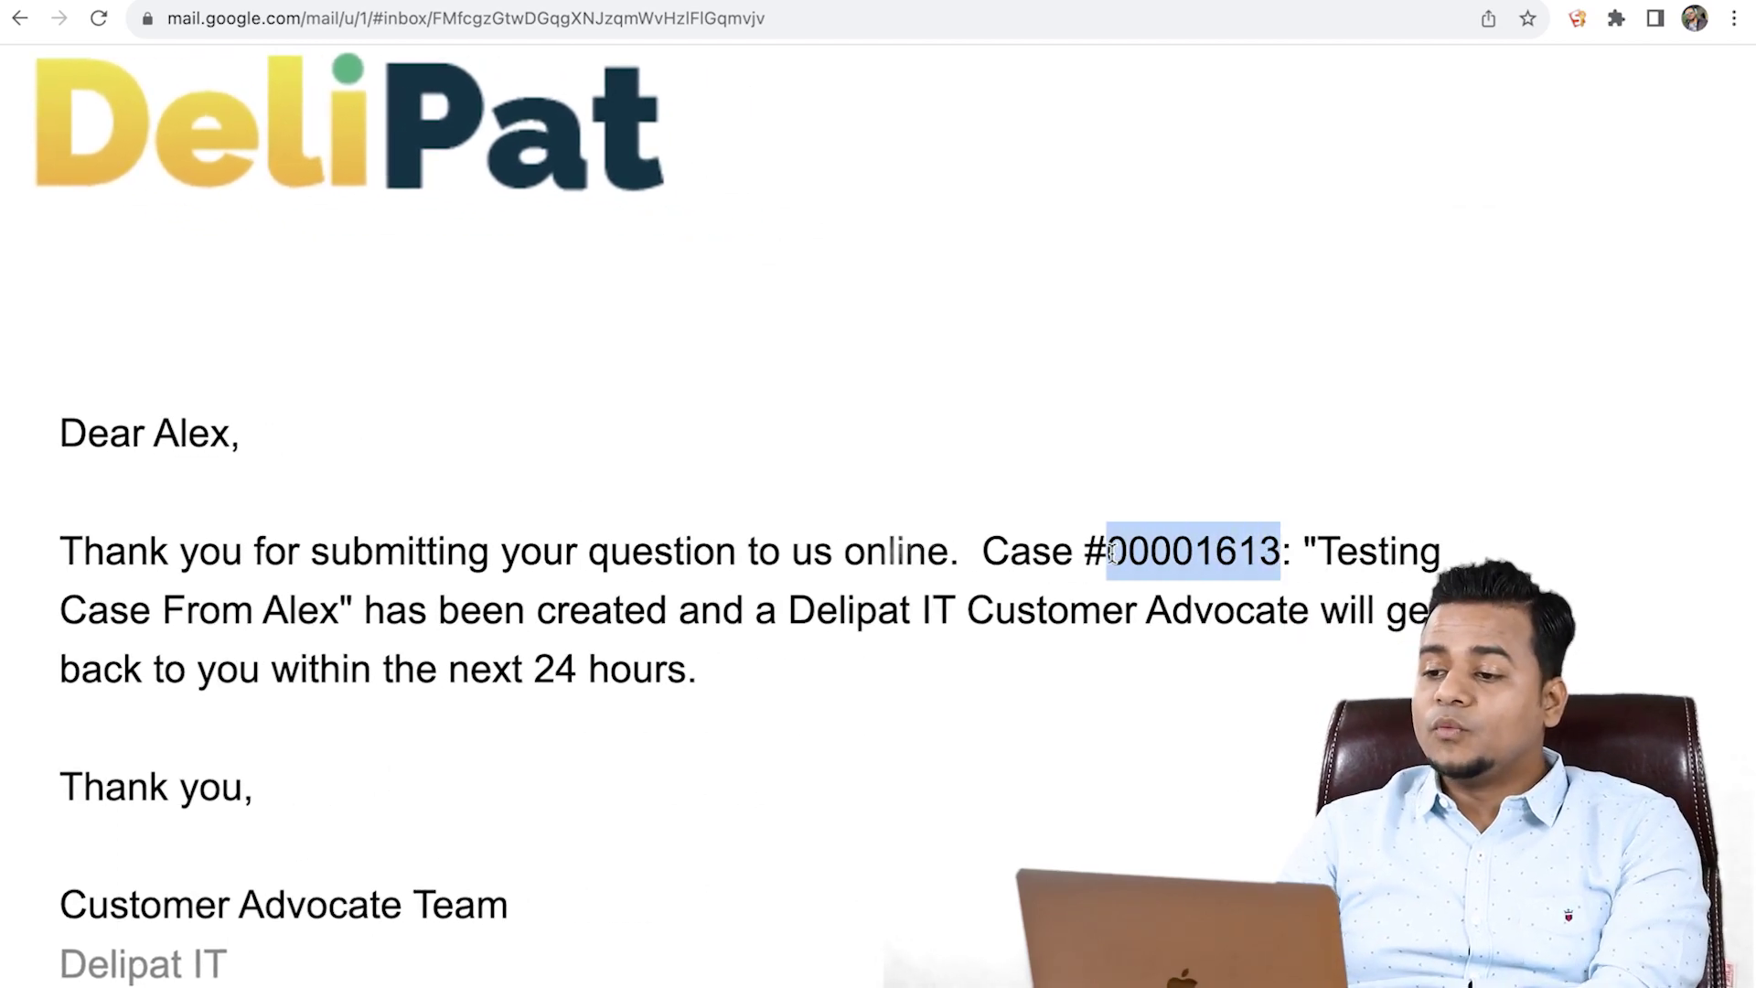
scroll(1113, 552, down, 3)
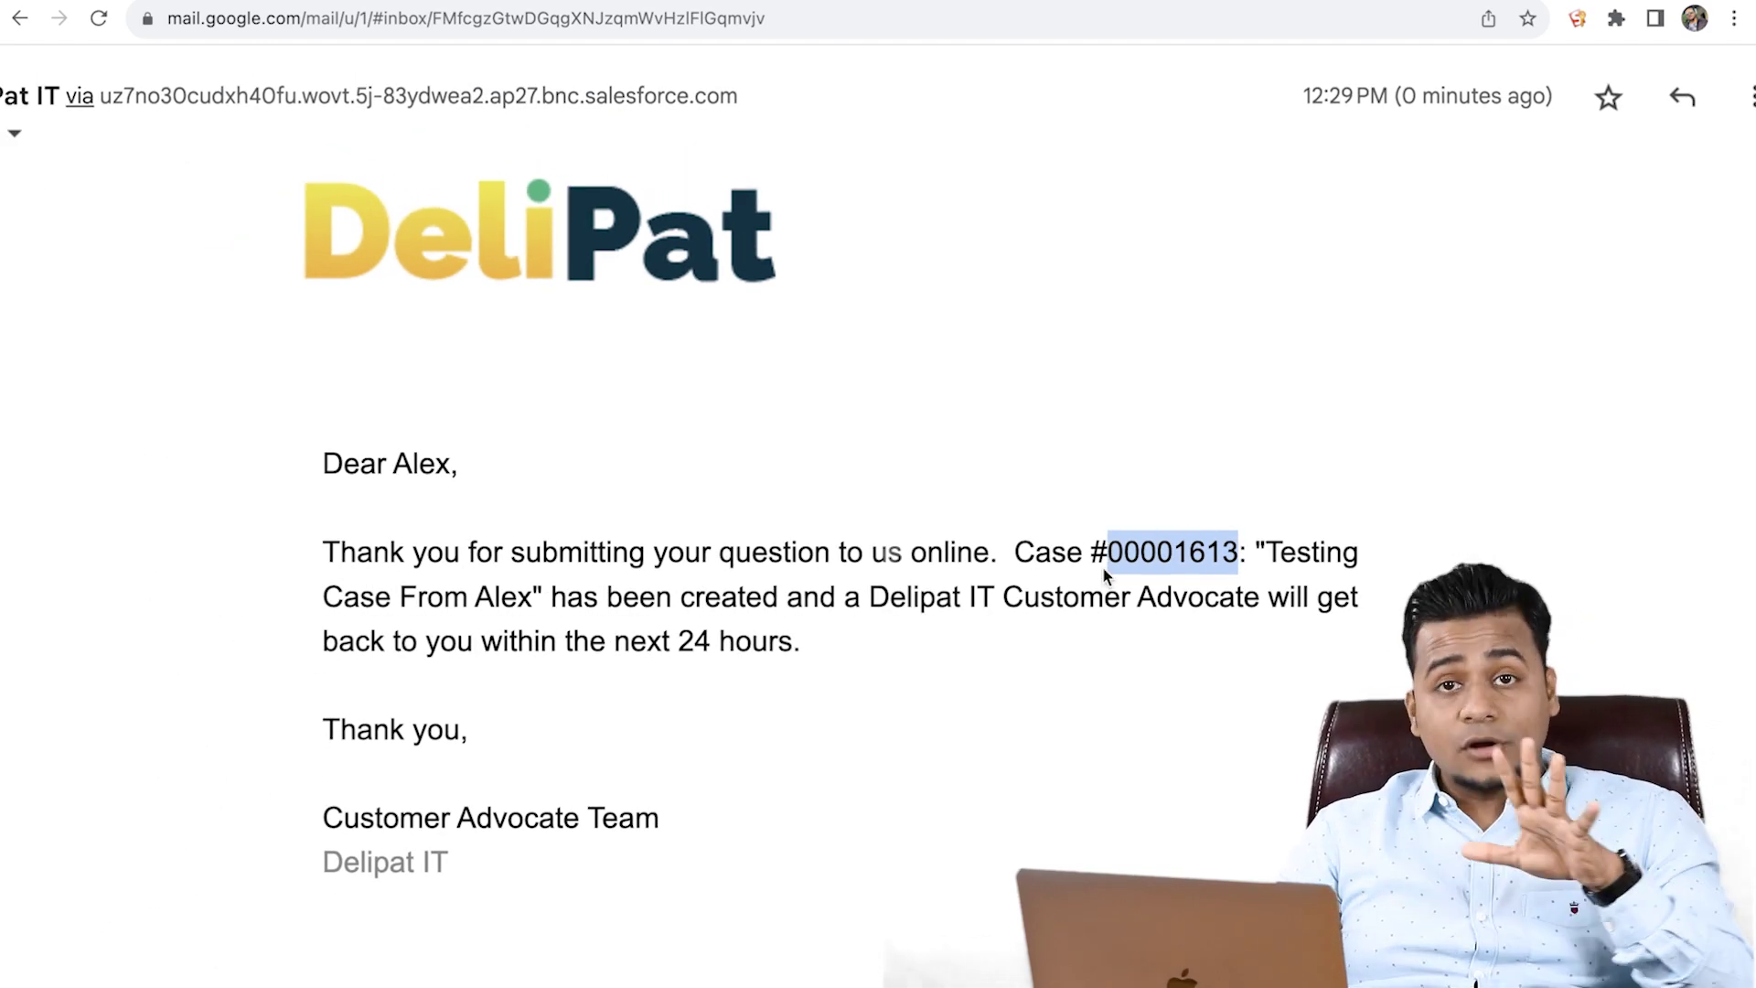
scroll(1101, 566, down, 3)
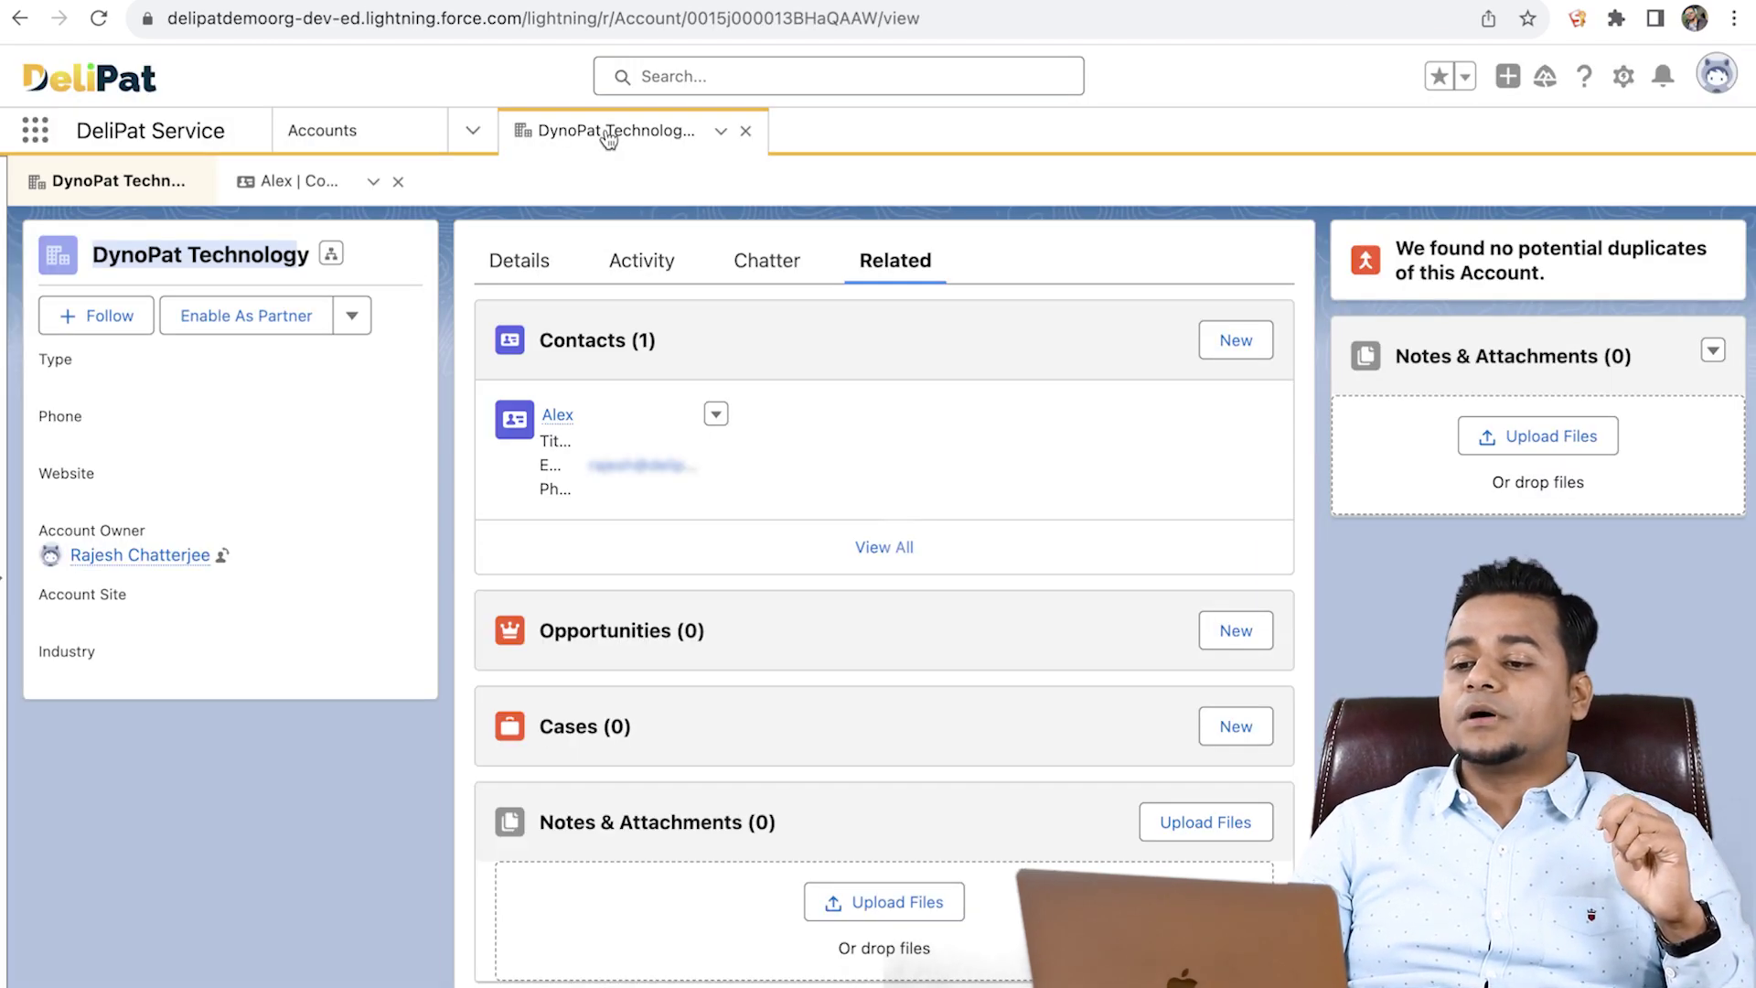
Search the org for case 00001613, then highlight the email submitted on the contact form.
click(640, 78)
text(00001613)
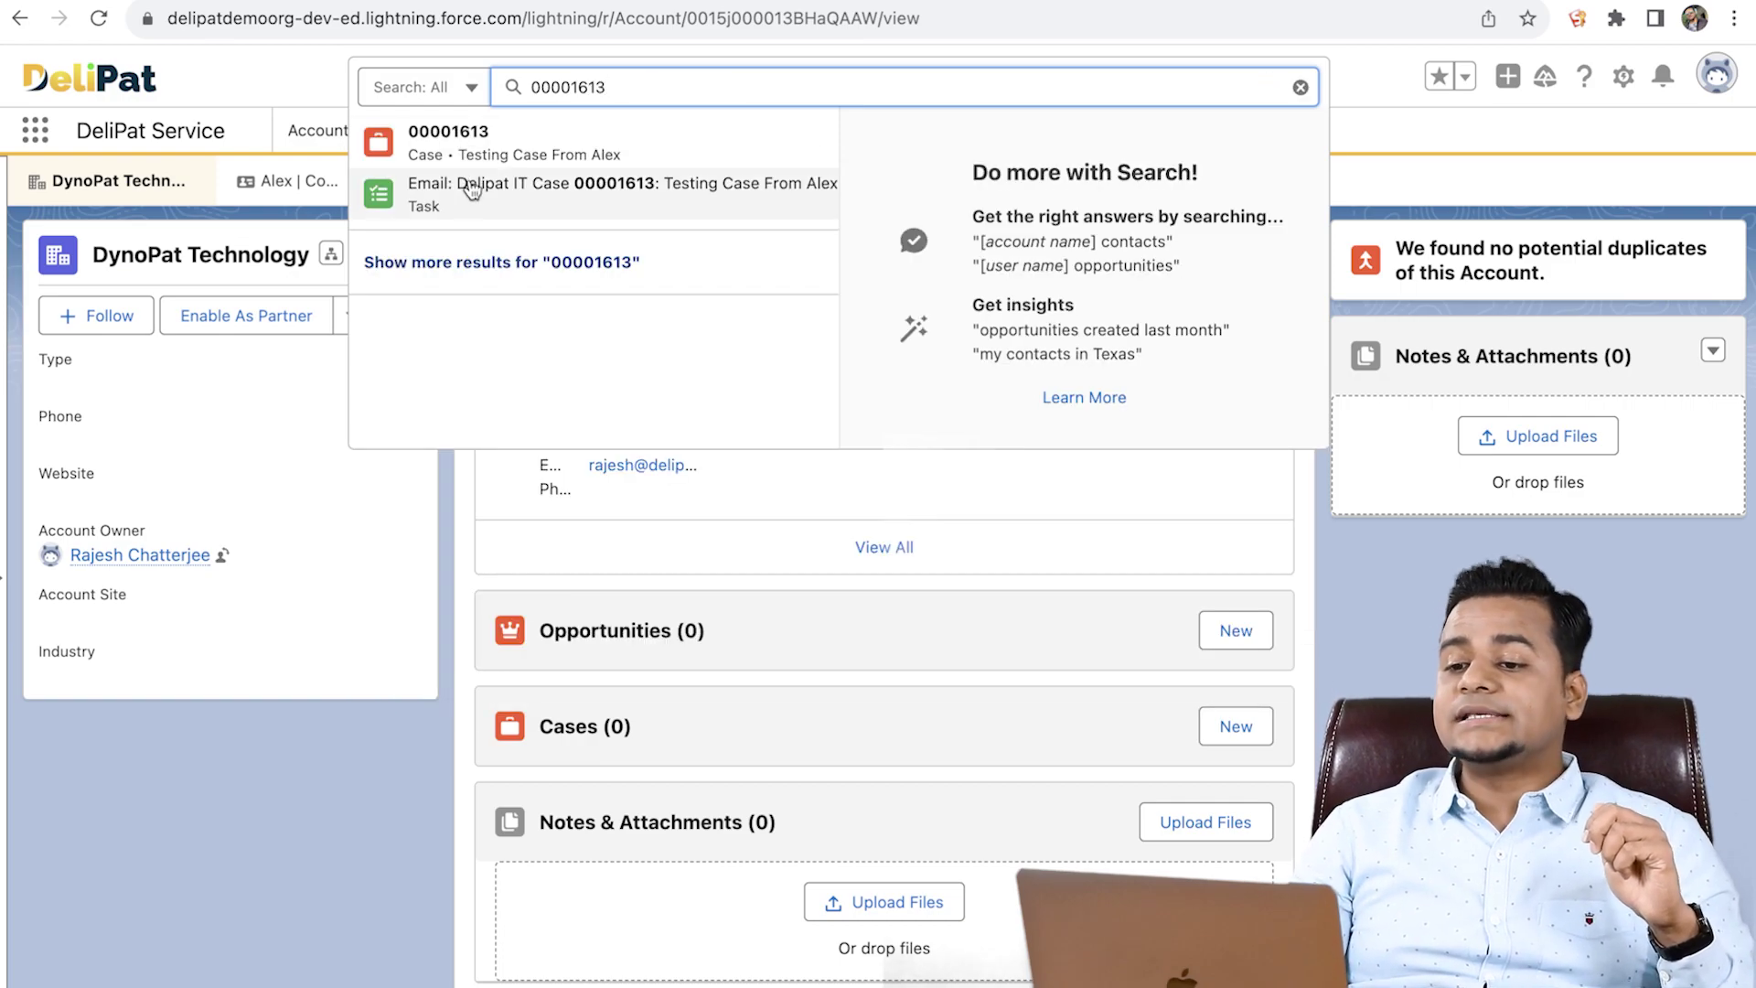
key(Return)
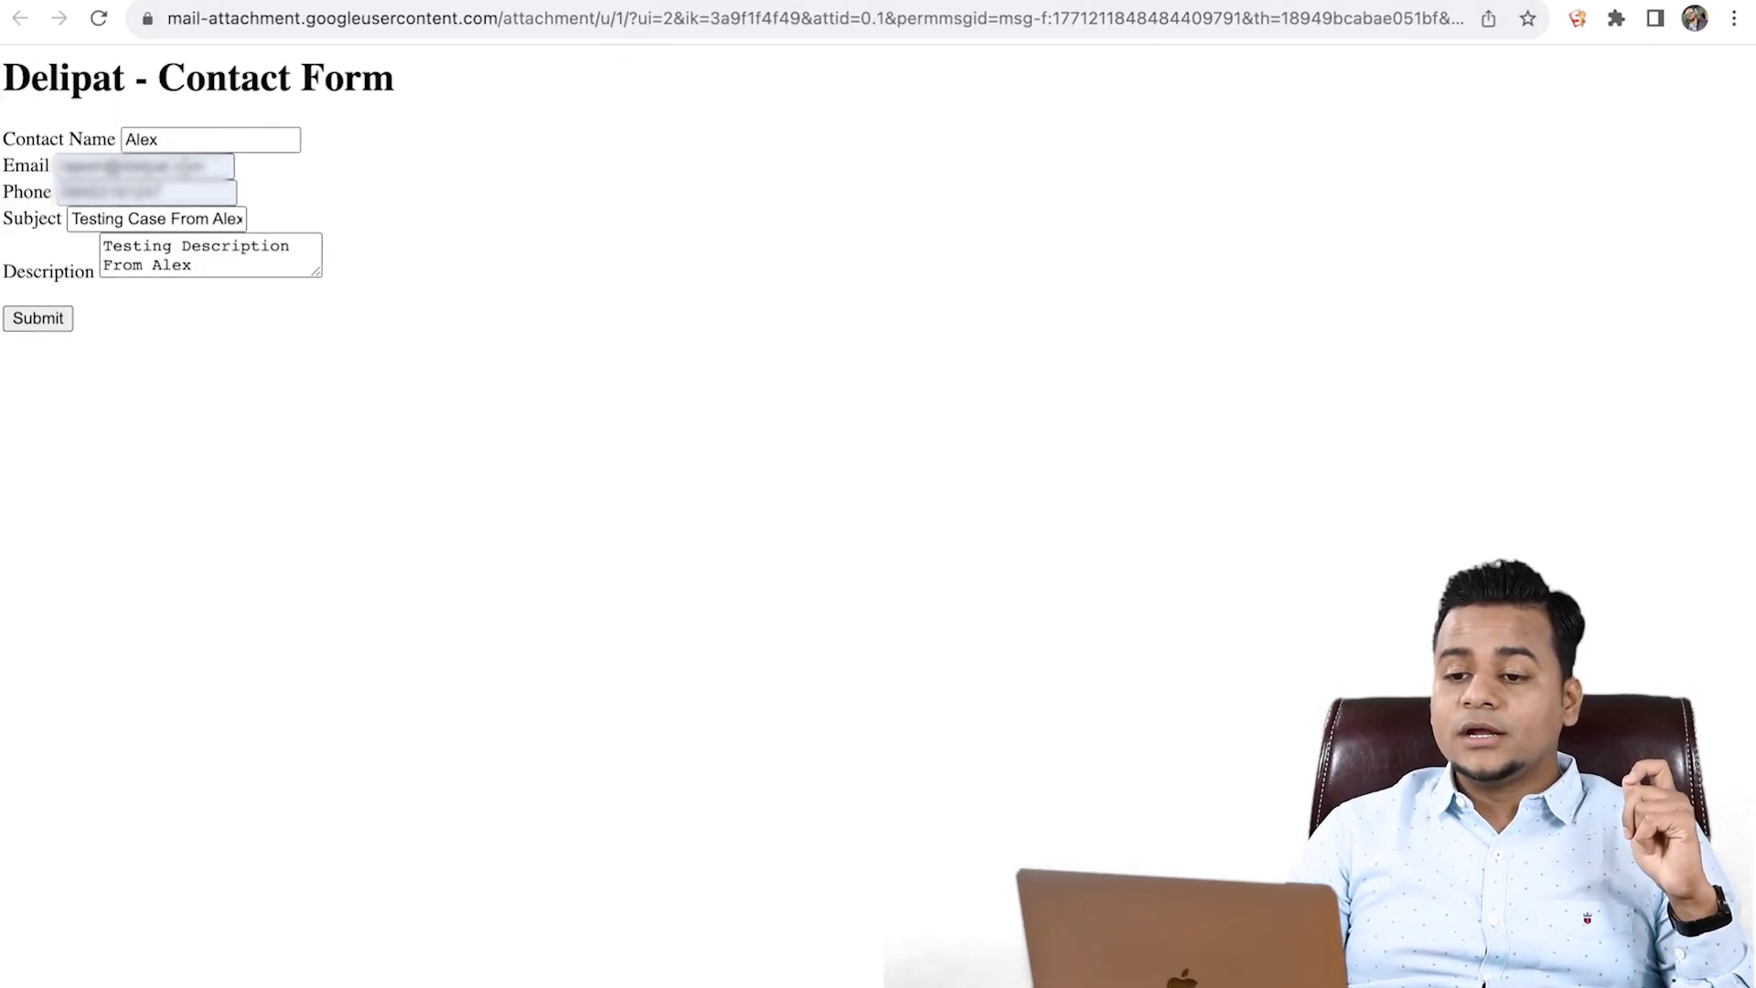
click(217, 163)
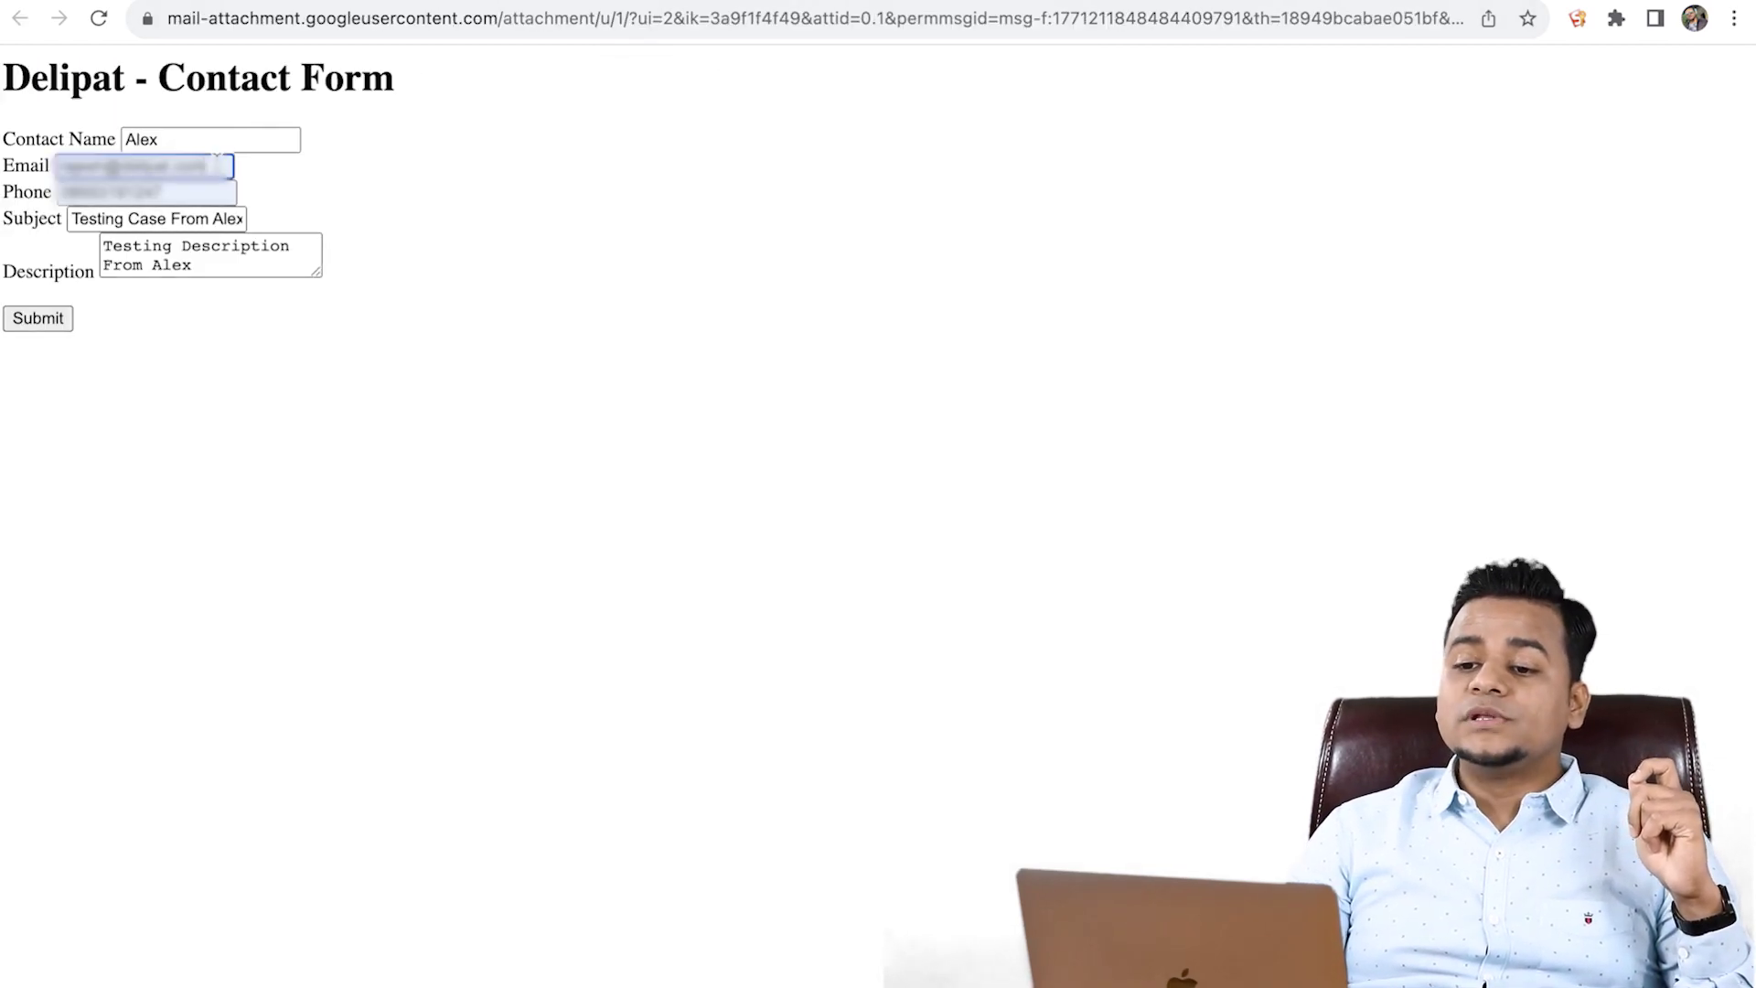
drag(217, 160, 47, 168)
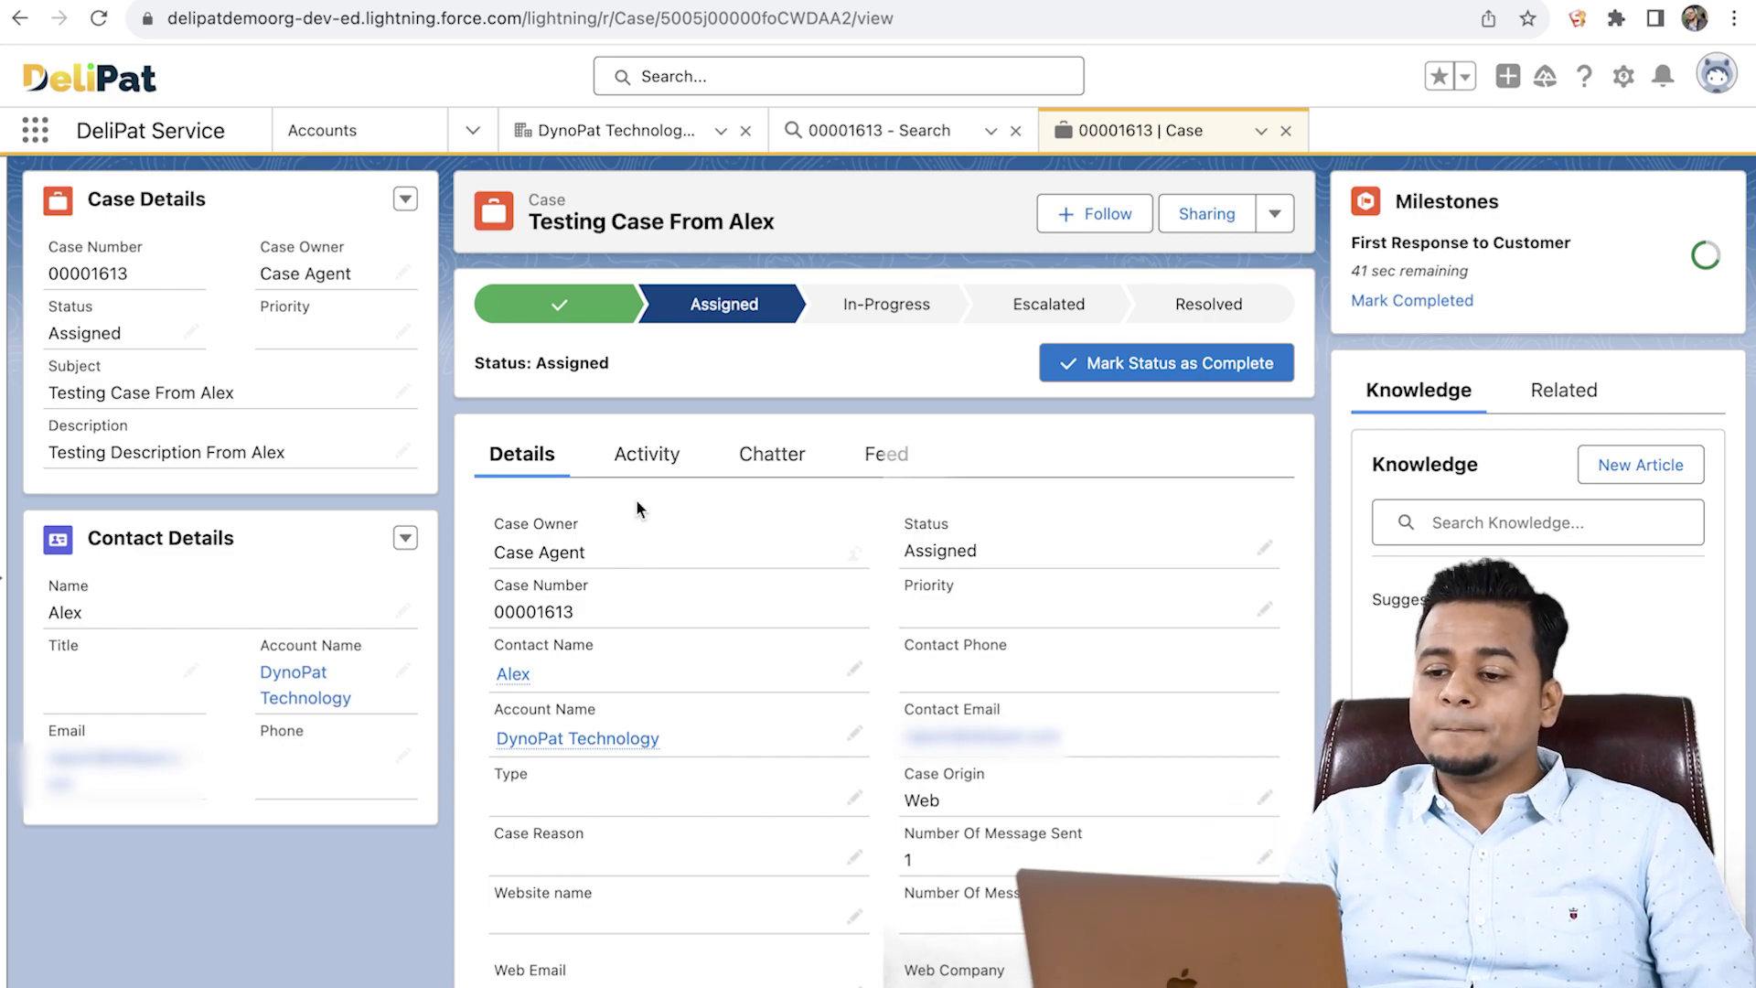
scroll(544, 668, down, 1)
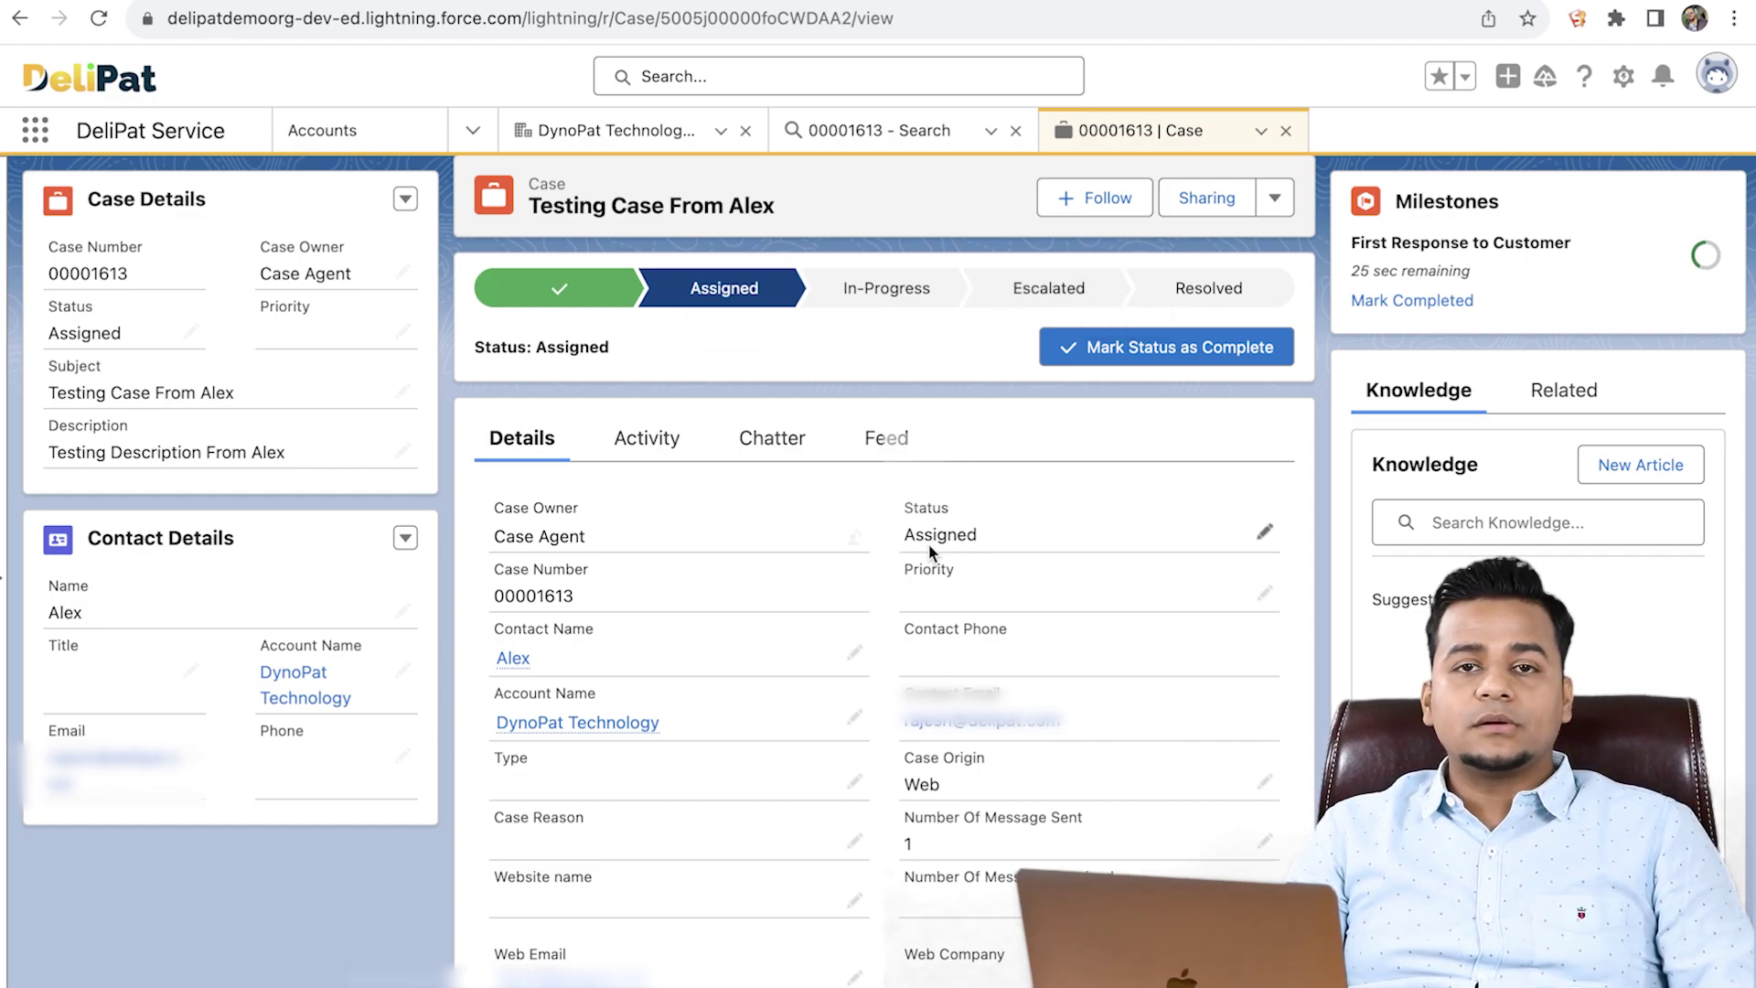
scroll(854, 717, down, 1)
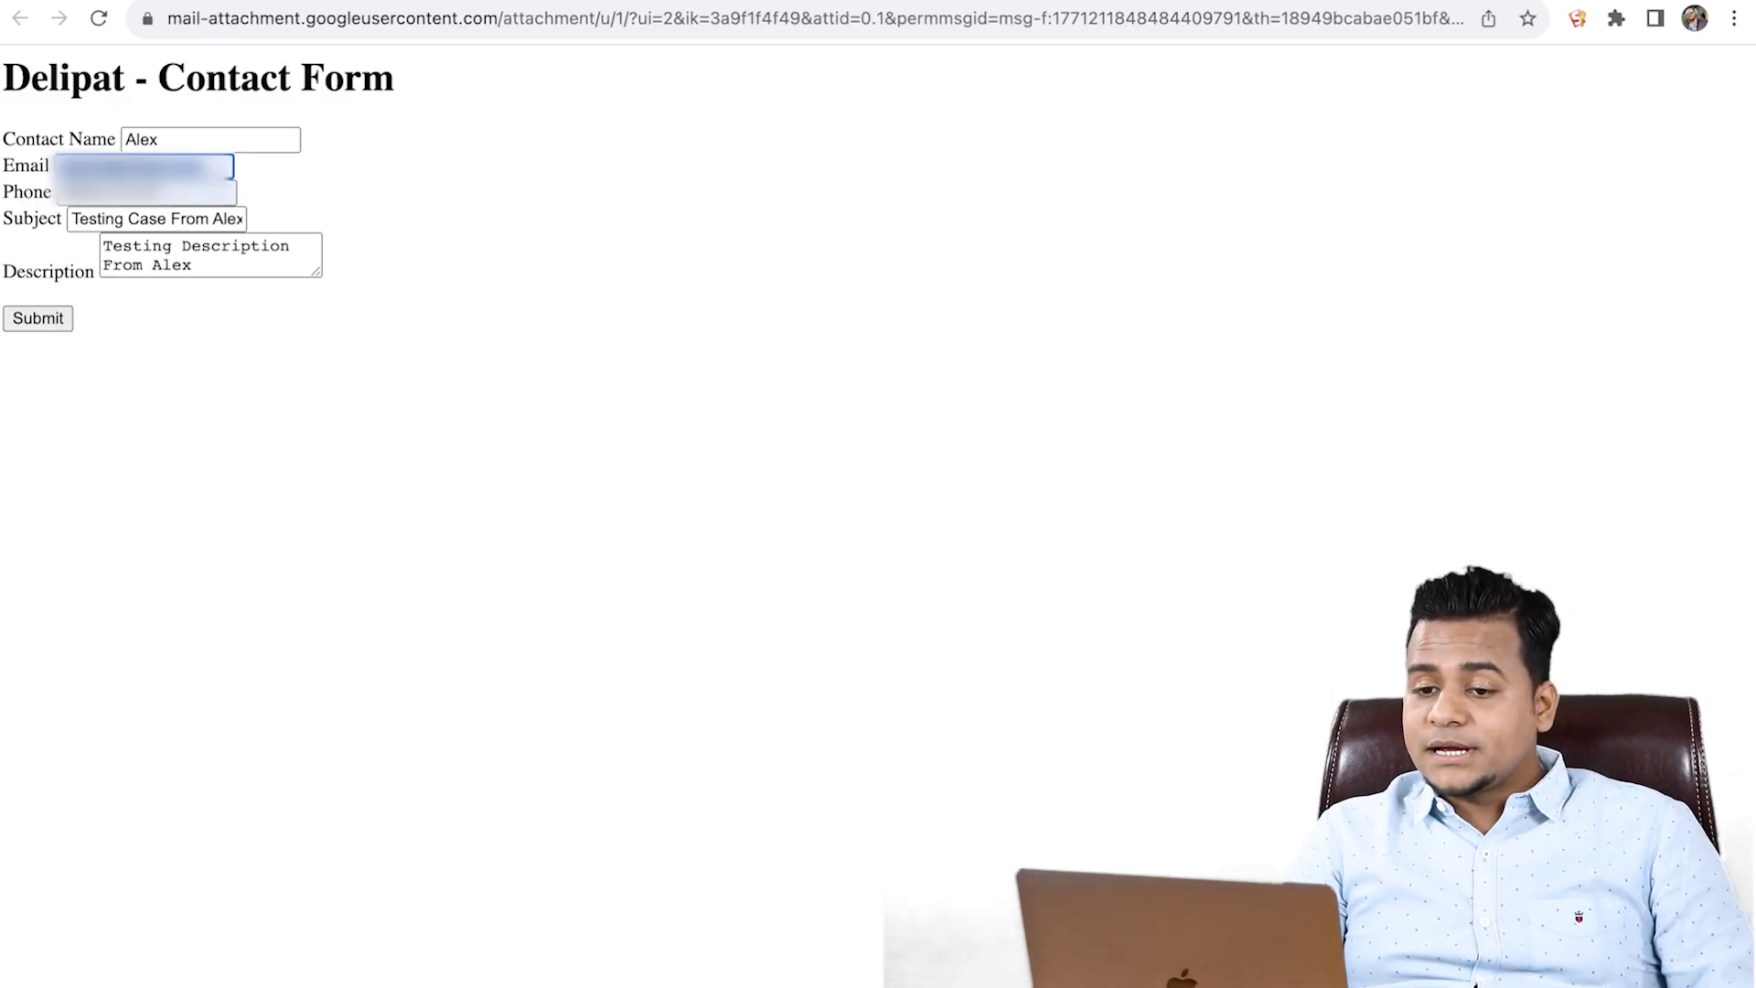
On the Delipat form, highlight subject 'Testing Case From Alex' and description 'Testing Description From Alex'.
click(518, 3)
scroll(101, 226, up, 5)
scroll(100, 226, left, 3)
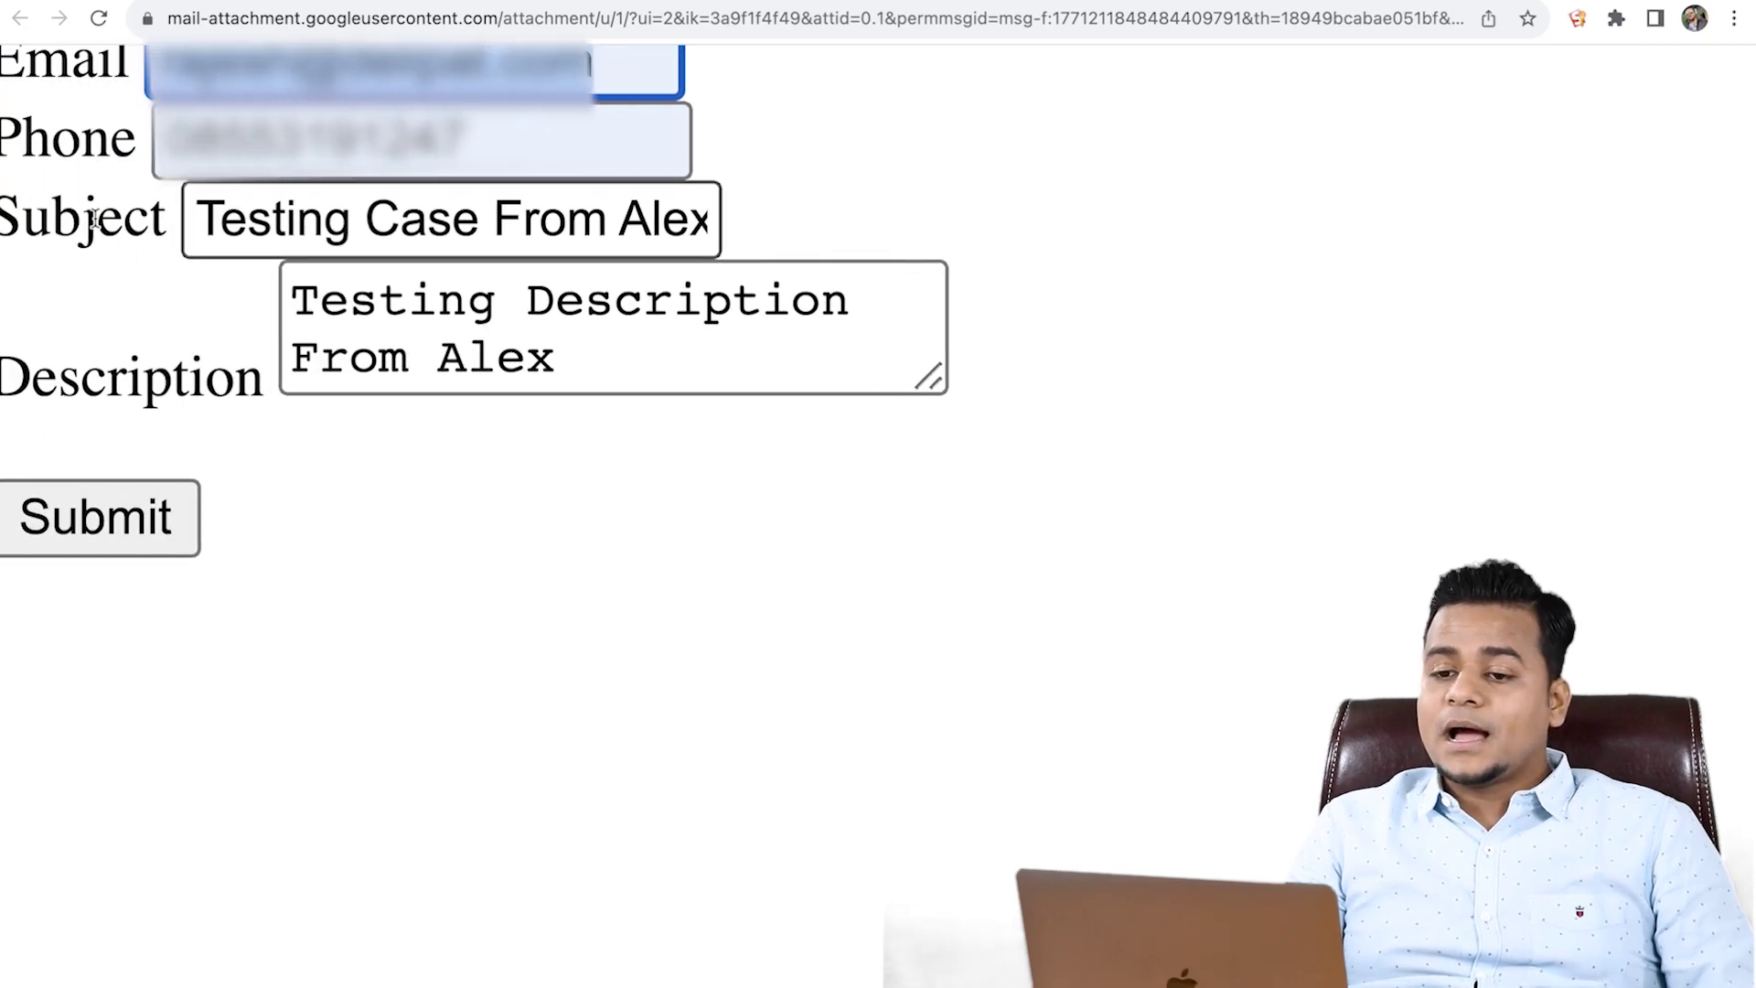
scroll(99, 226, up, 2)
scroll(99, 225, up, 2)
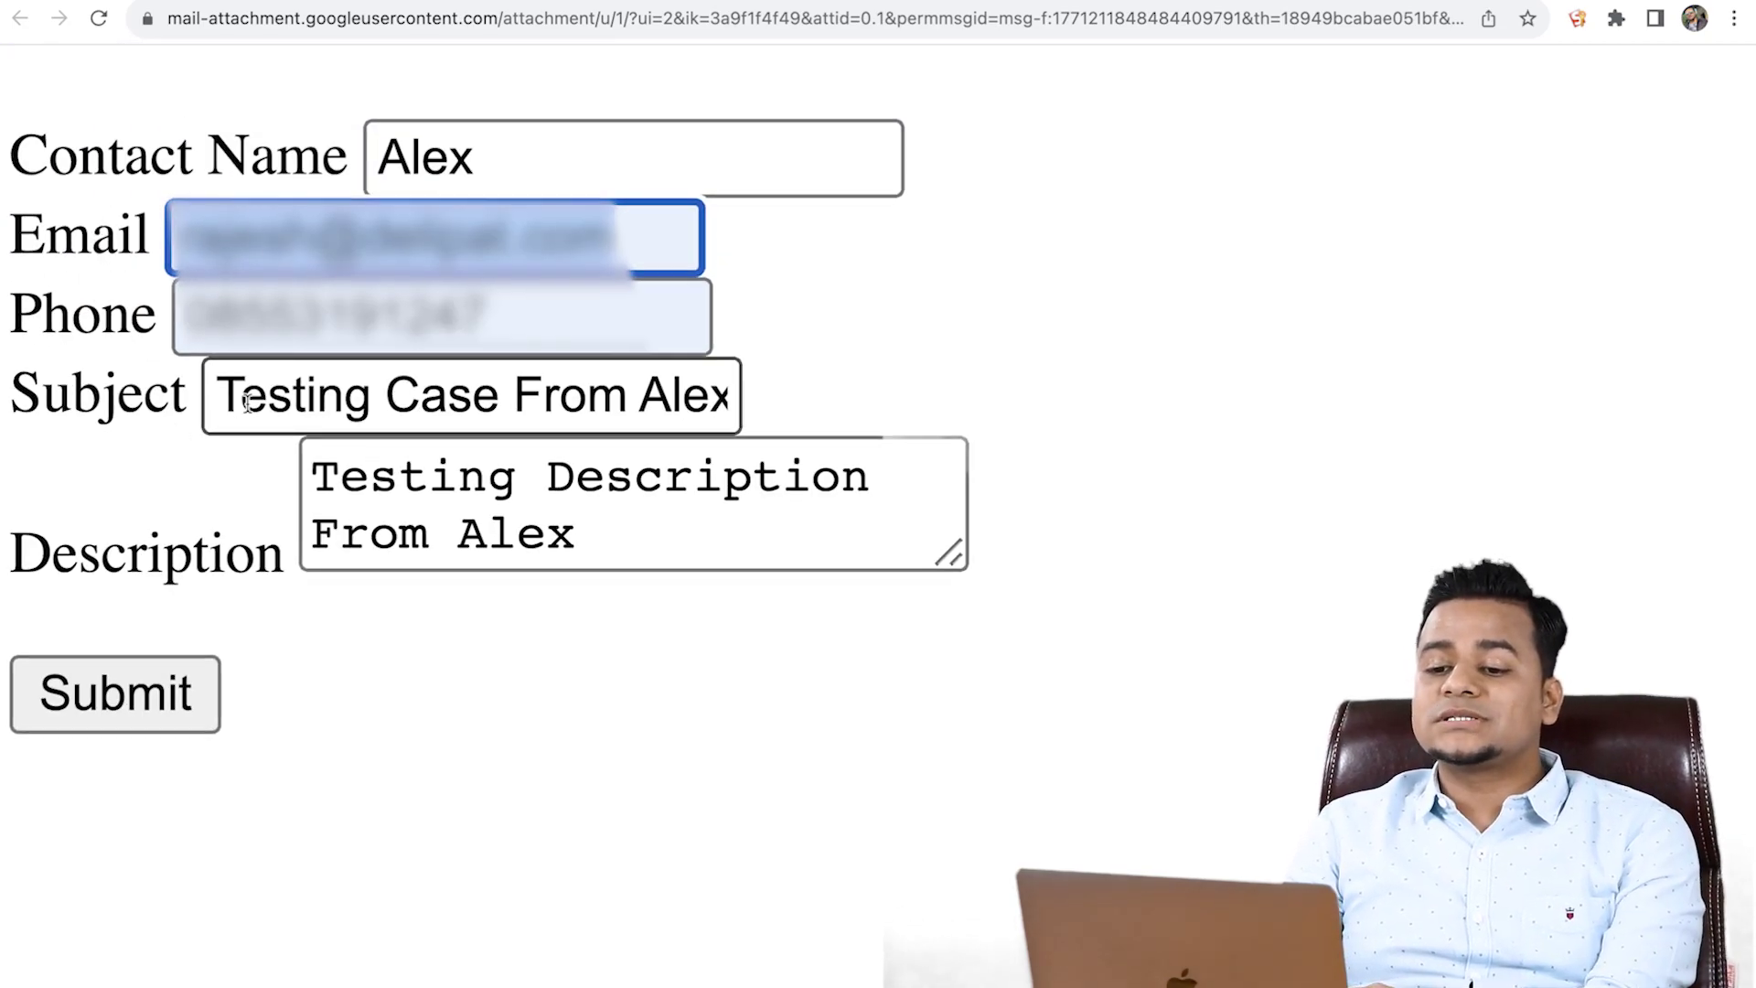
drag(241, 402, 672, 403)
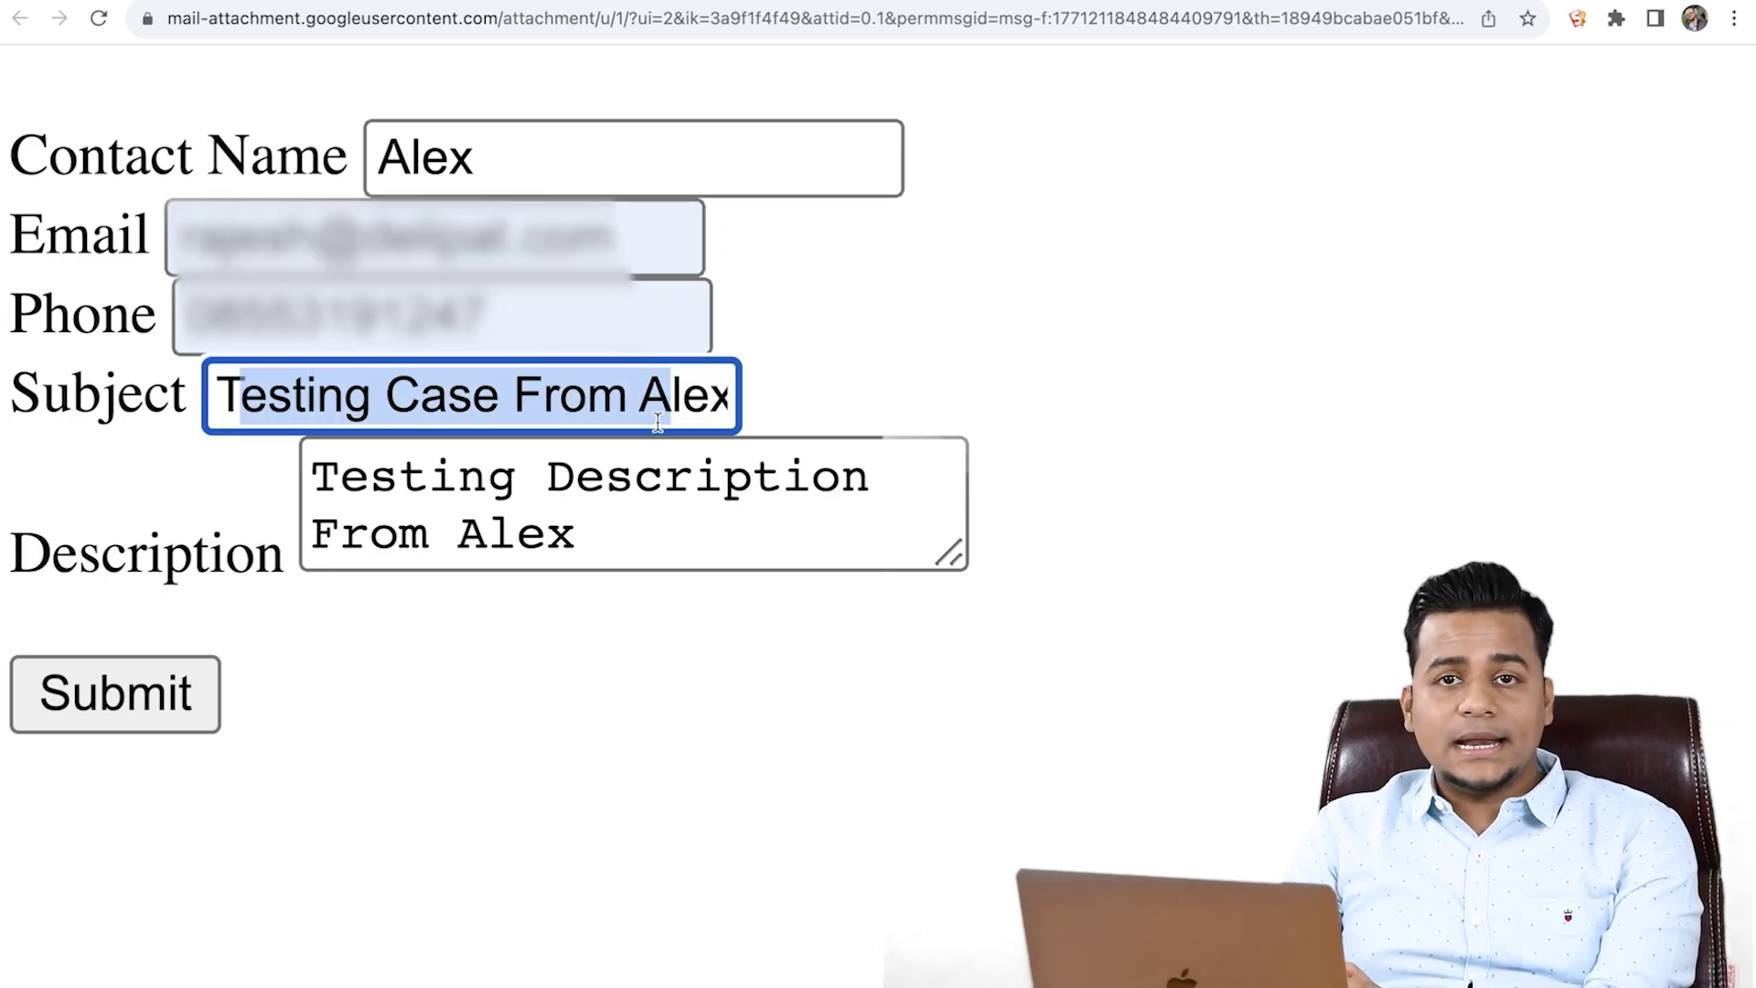
click(337, 475)
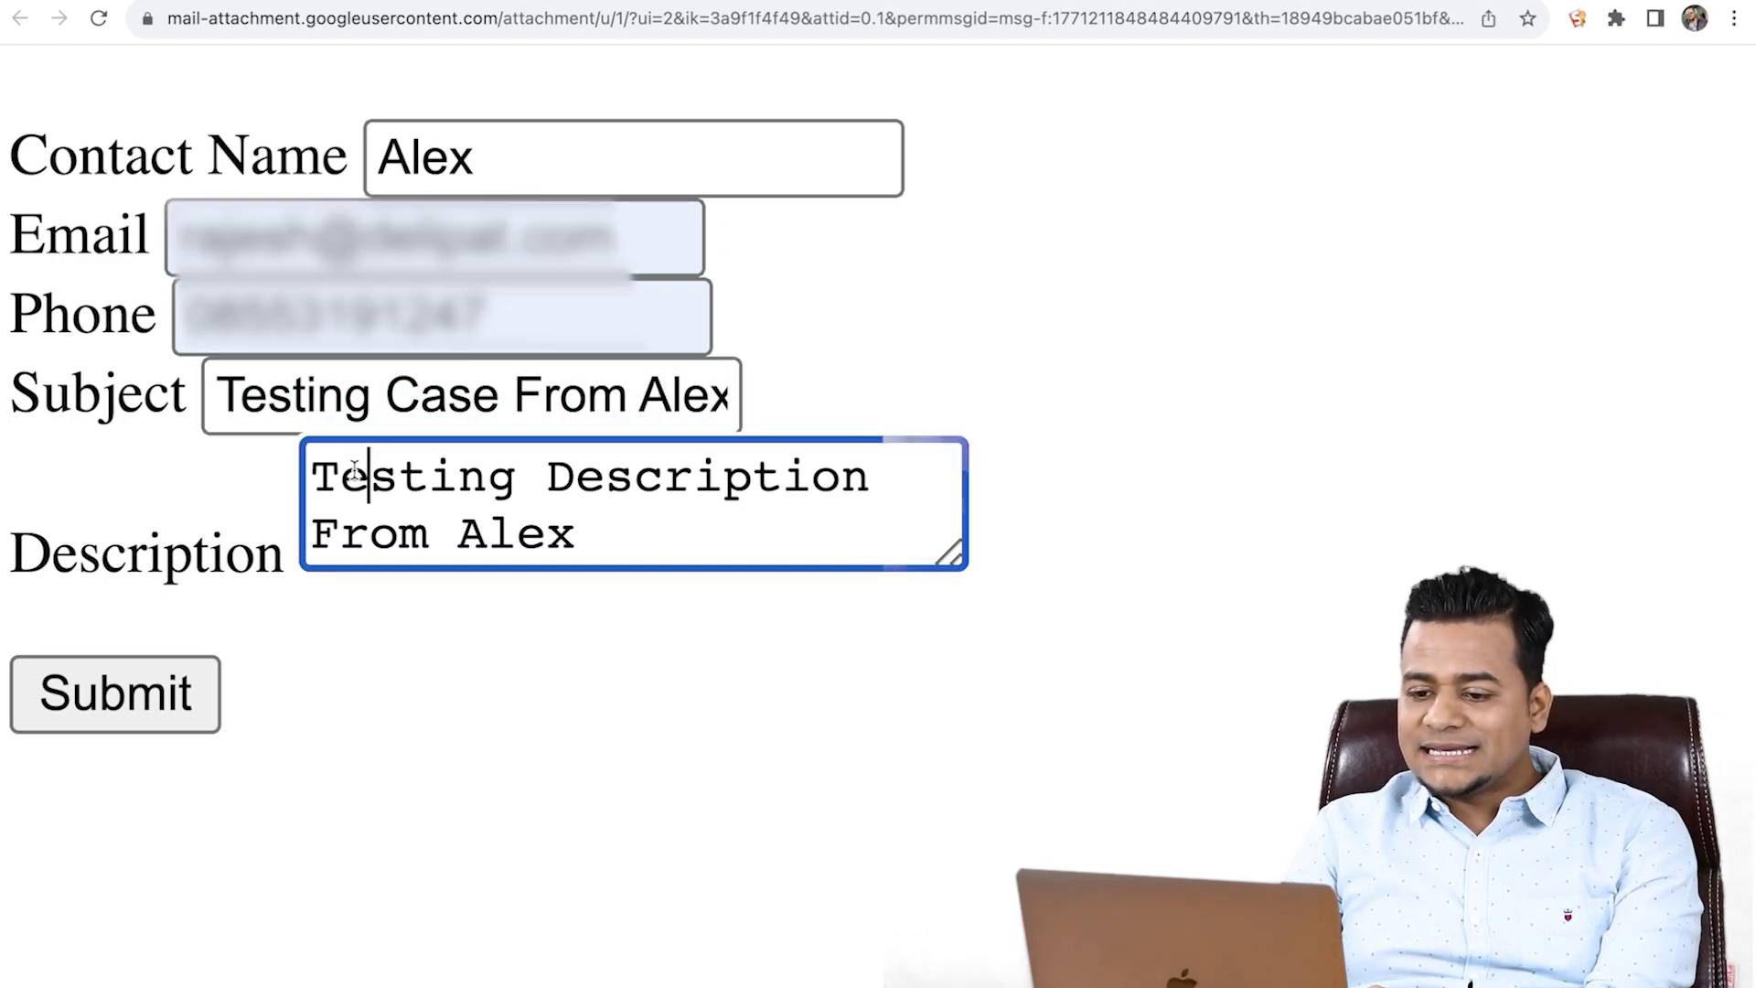
click(547, 477)
click(590, 517)
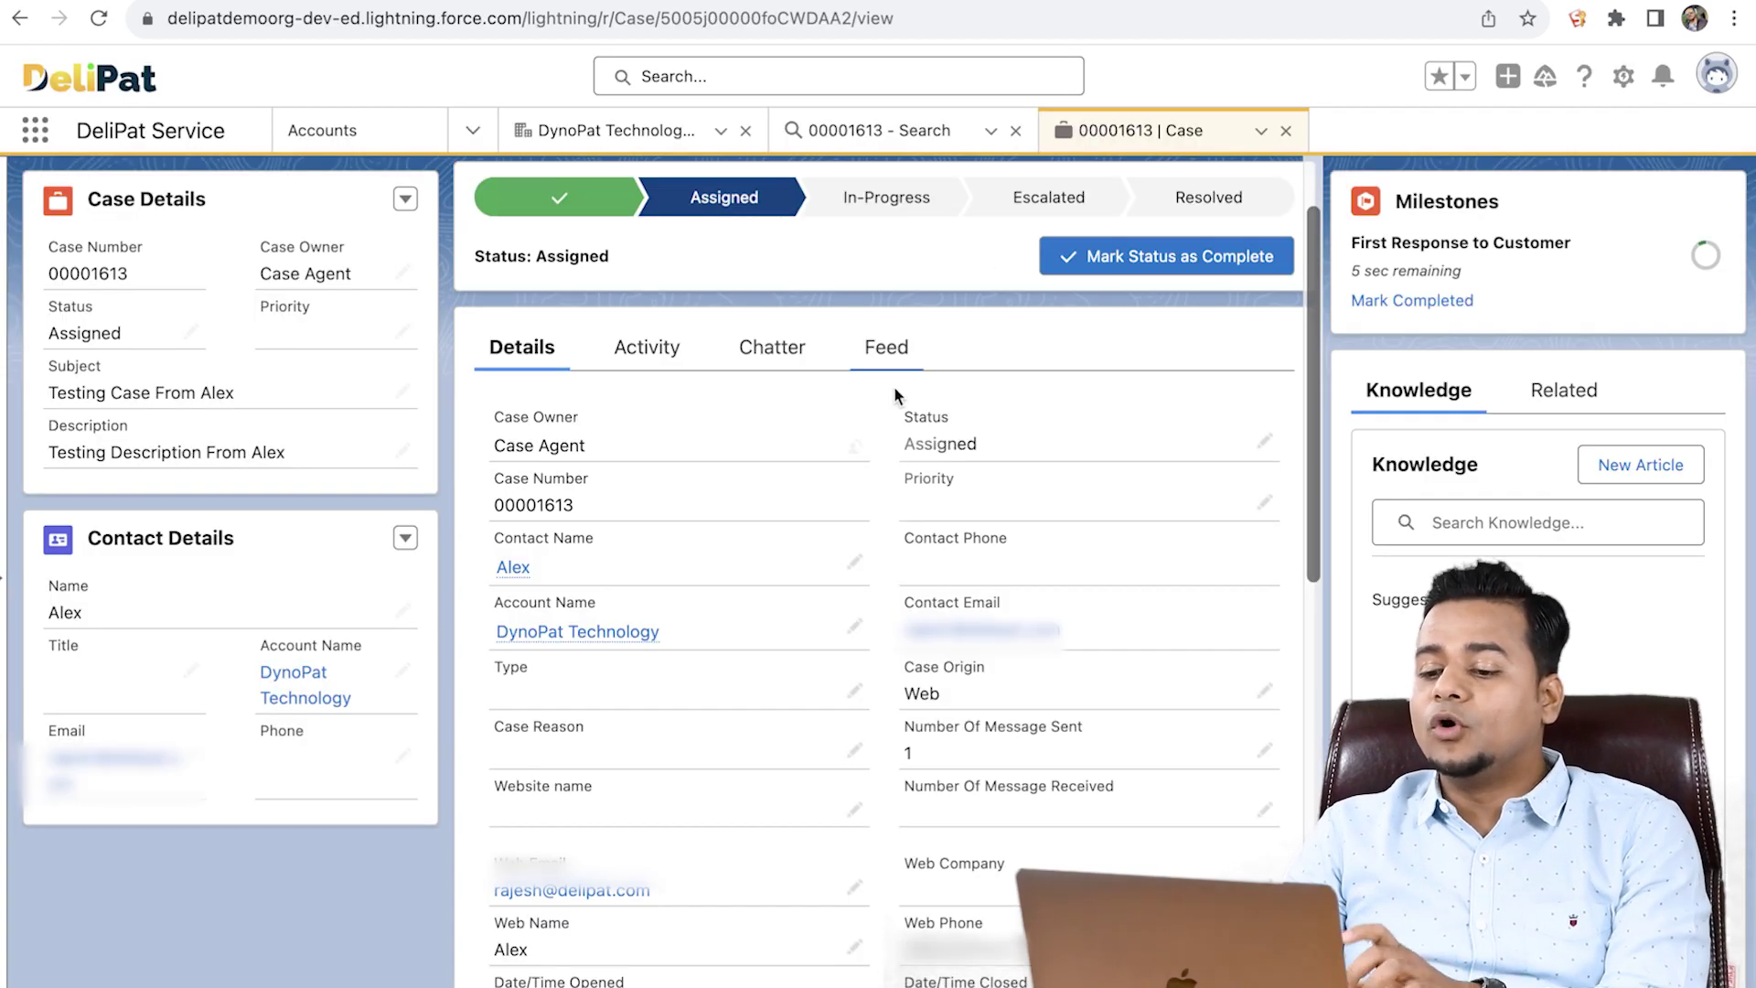
Highlight the description stored on case 00001613 to confirm it matches the form.
scroll(705, 739, down, 10)
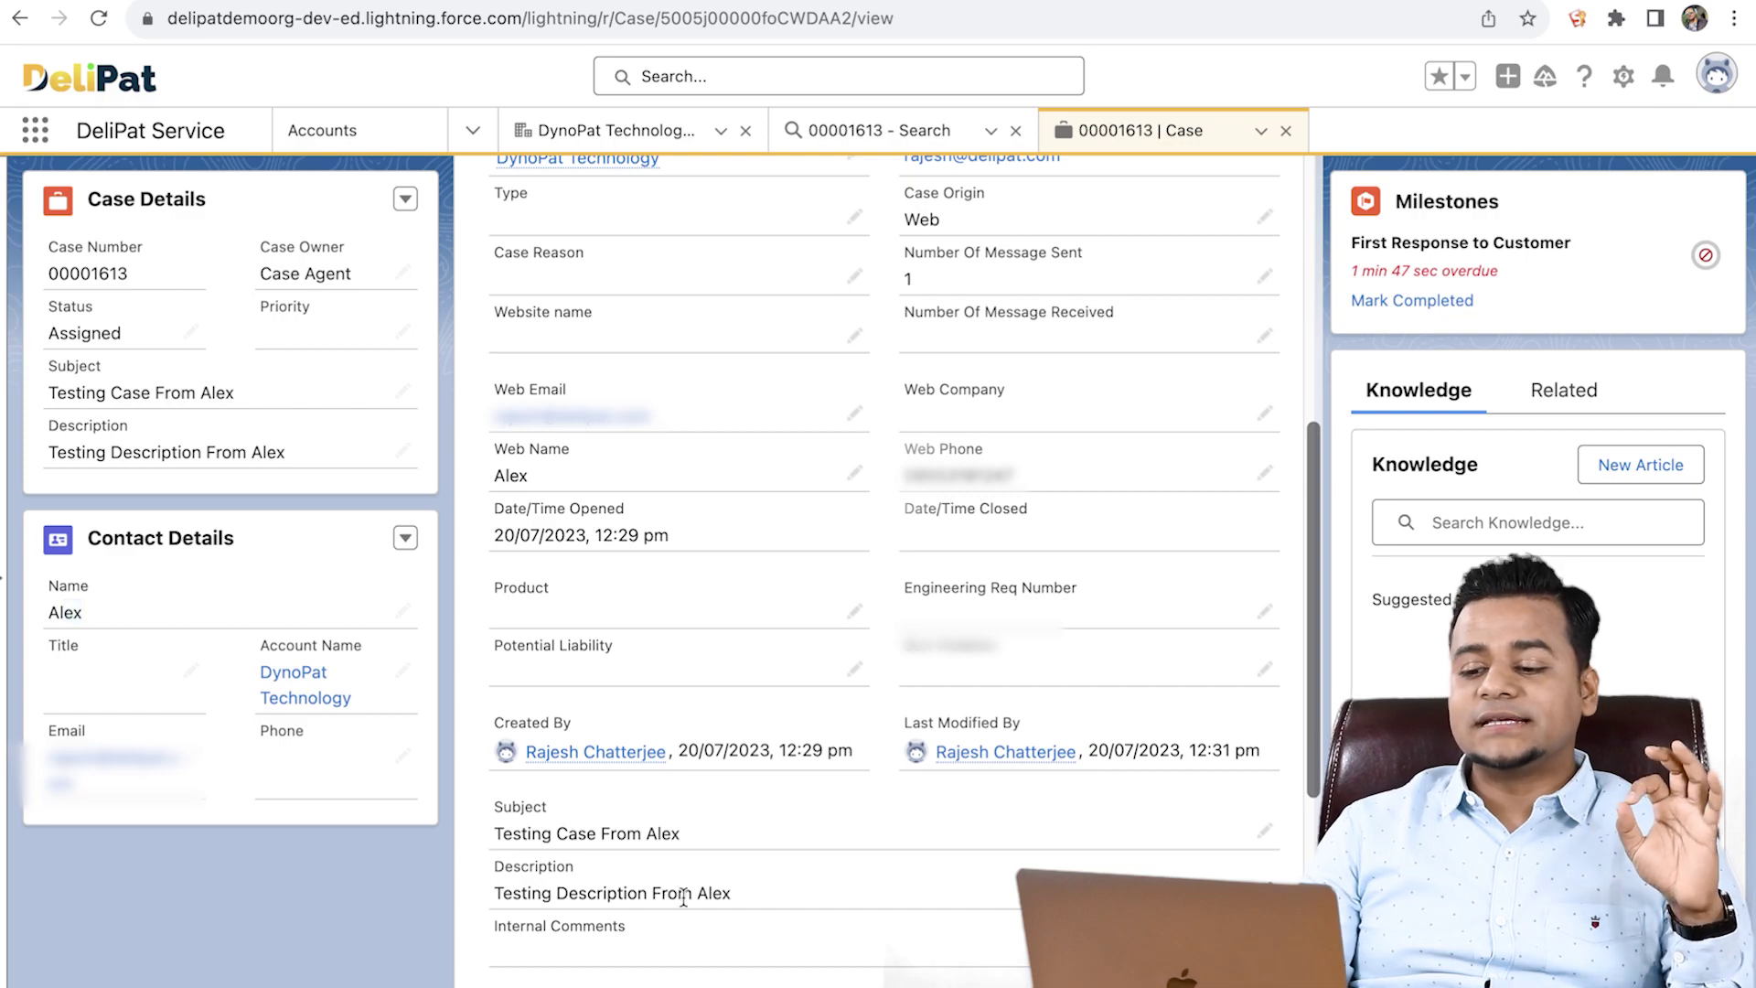
drag(678, 892, 475, 892)
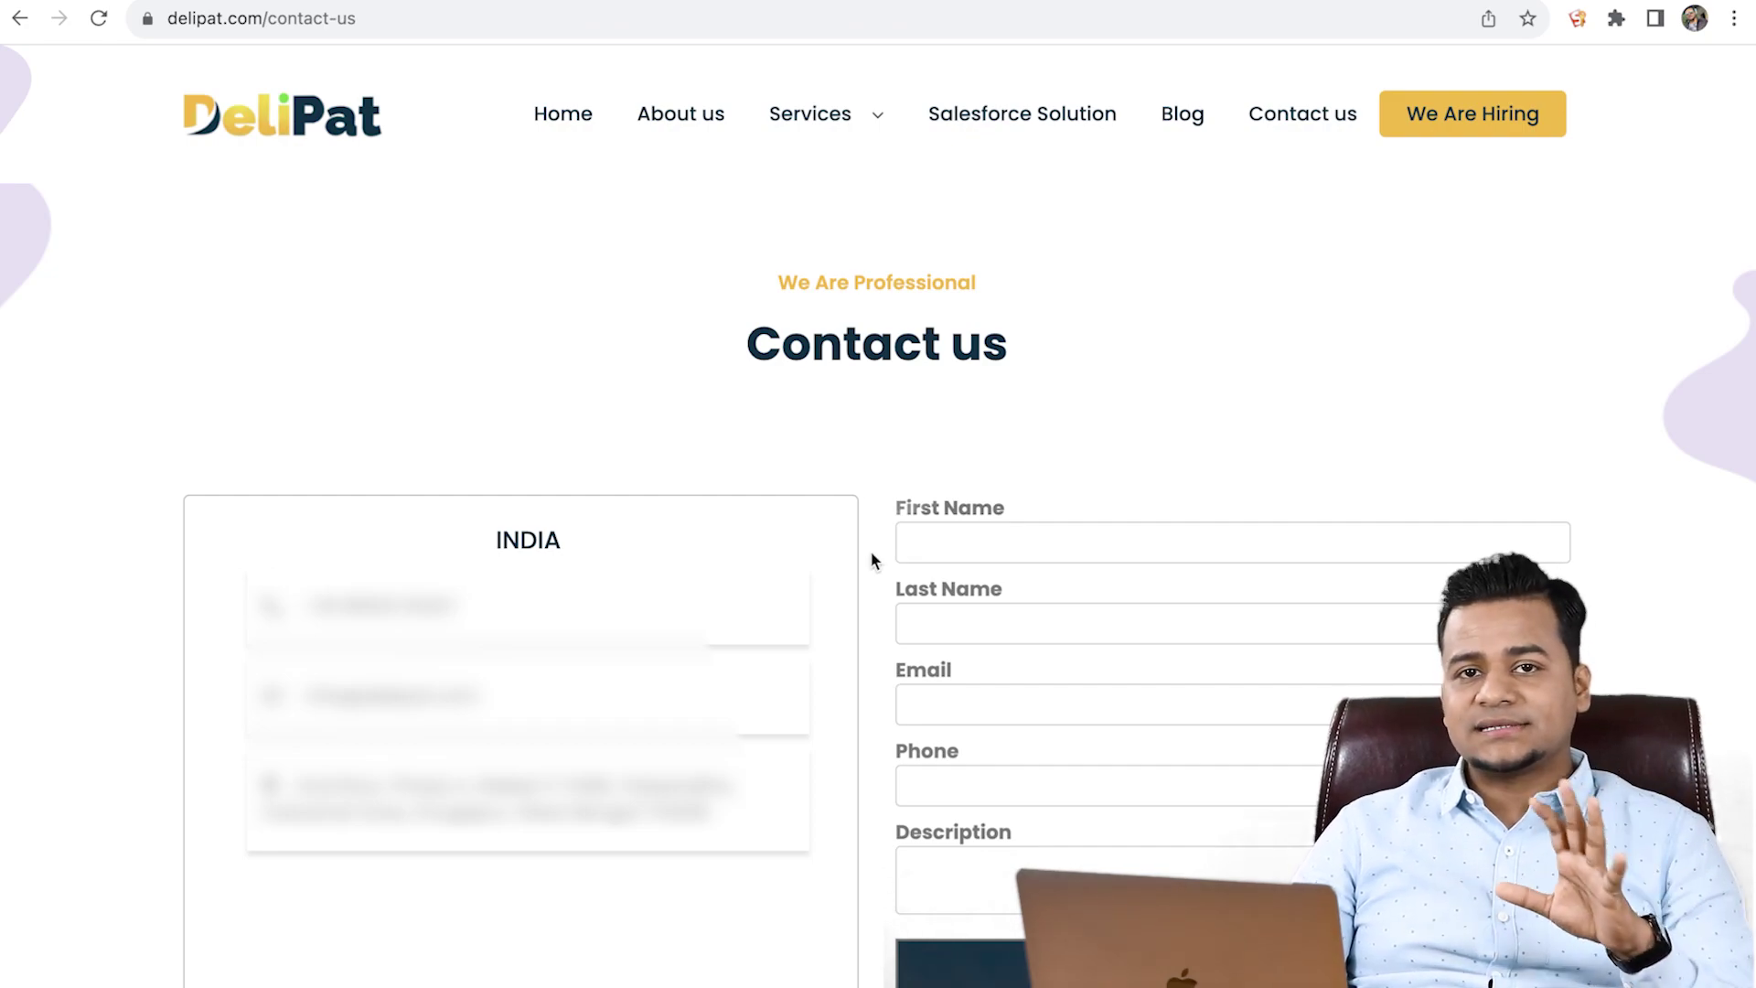
Leave the DeliPat Contact us page and return to the case 00001613 record.
scroll(1013, 759, down, 2)
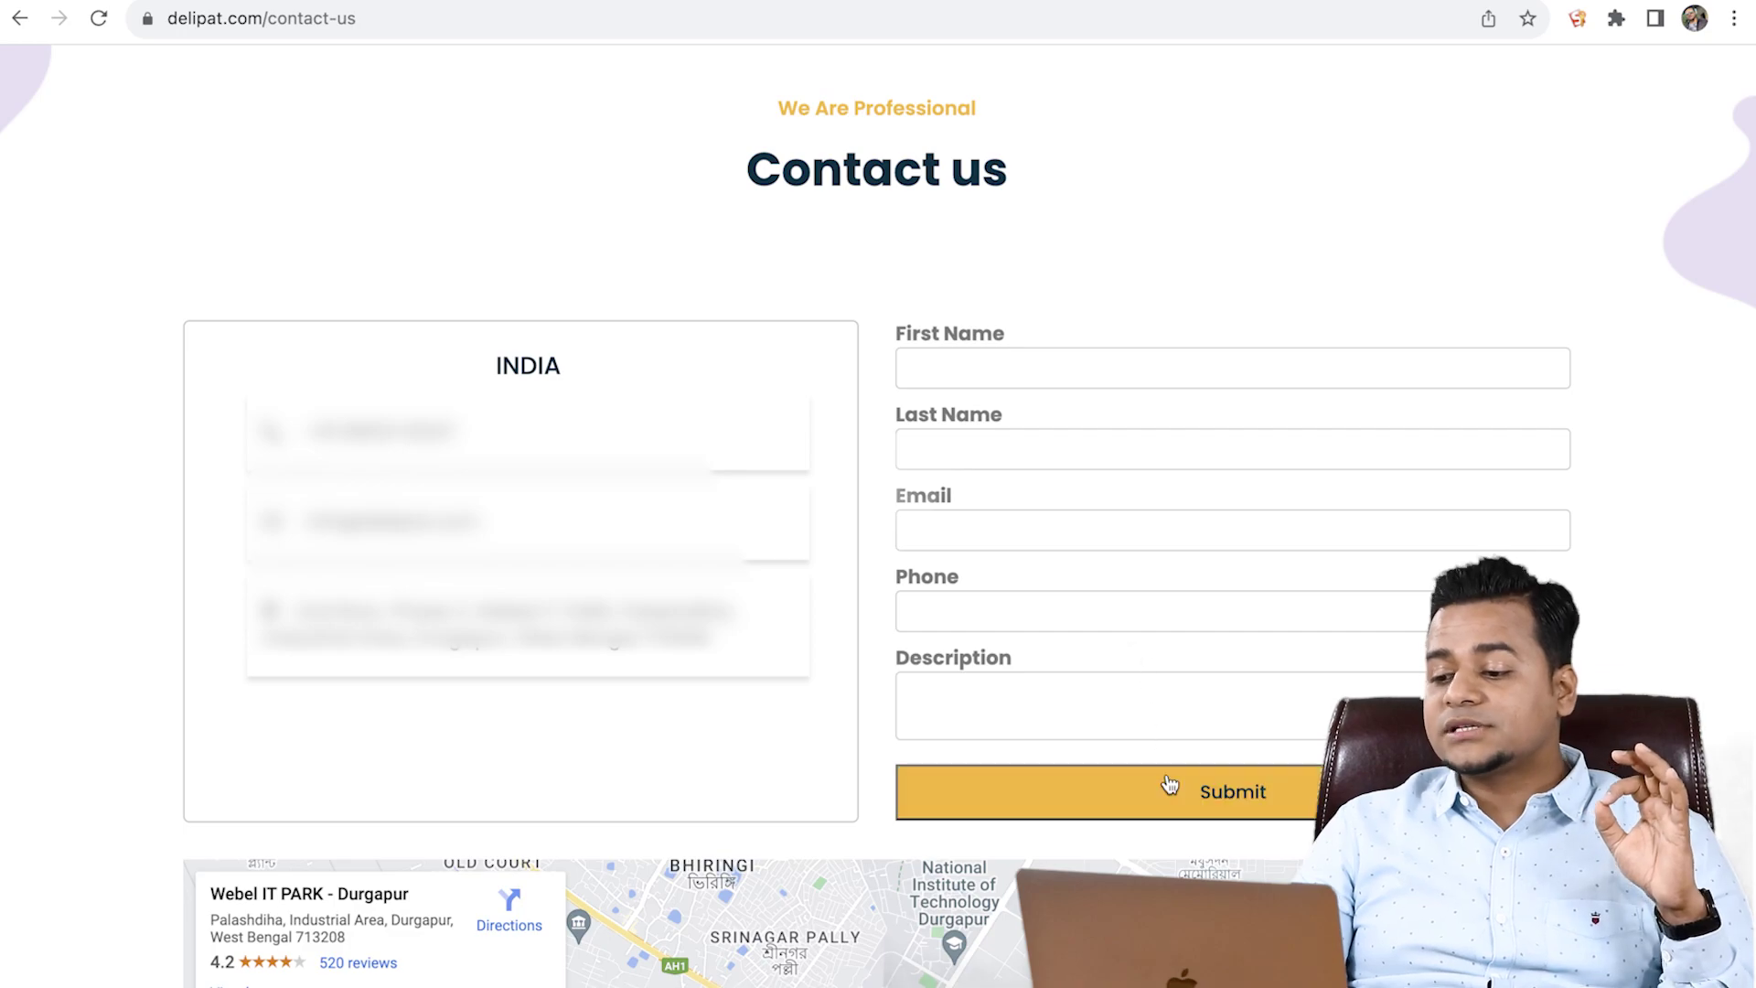
click(1266, 28)
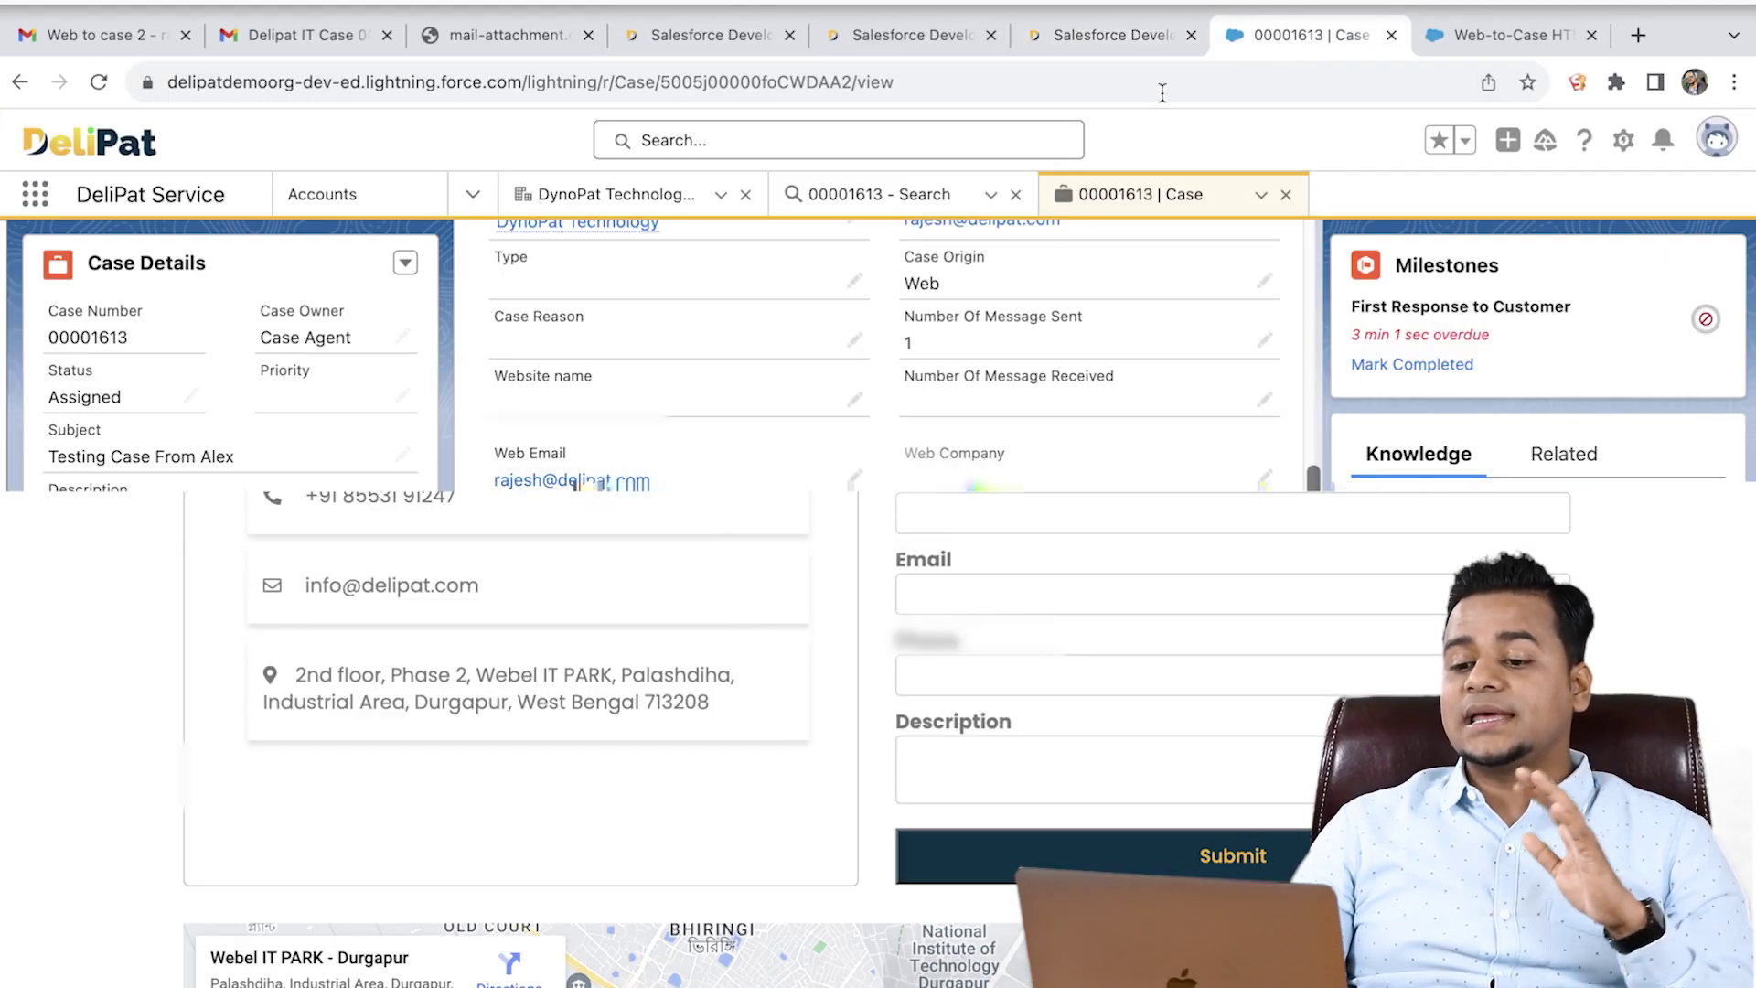